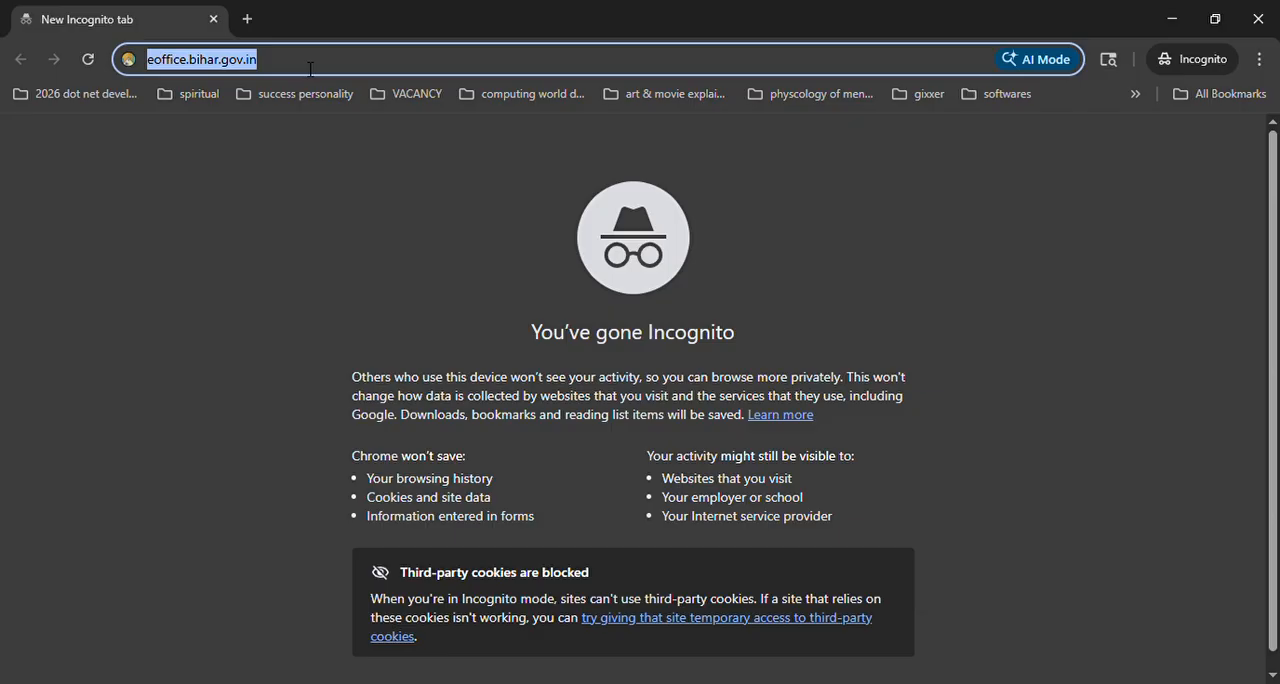
Step: Load the eOffice site at eoffice.bihar.gov.in
left_click(288, 68)
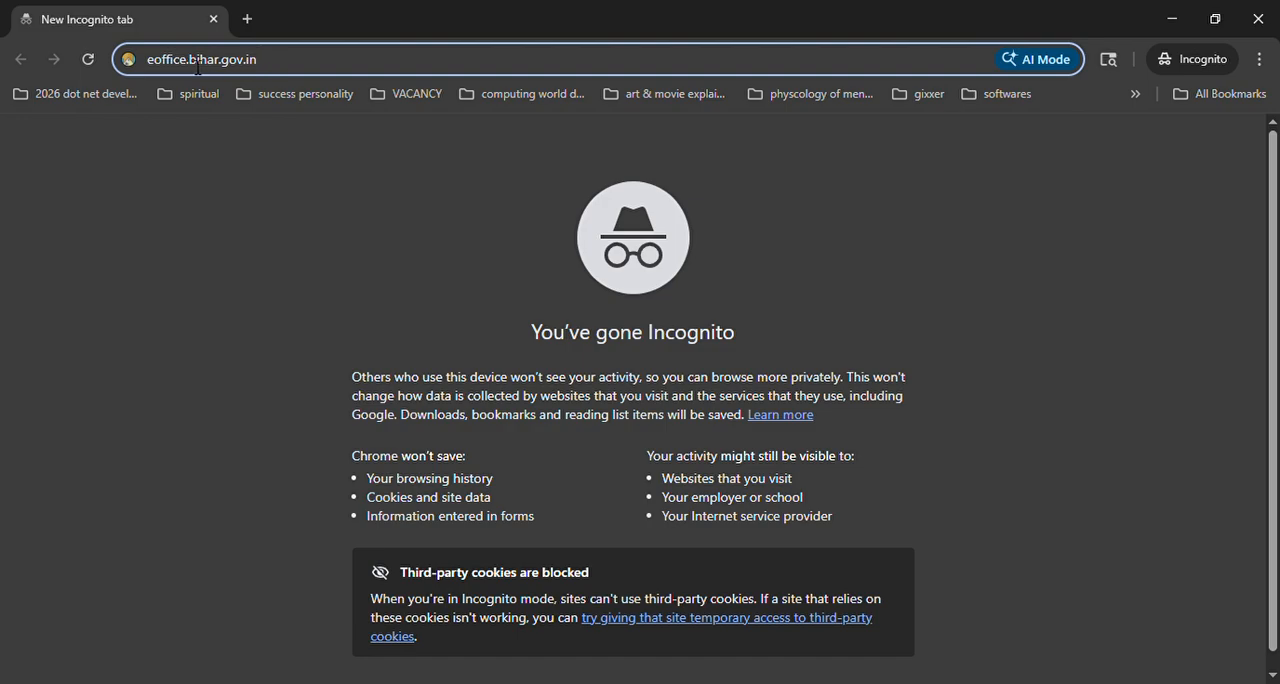
left_click_drag(155, 64, 267, 70)
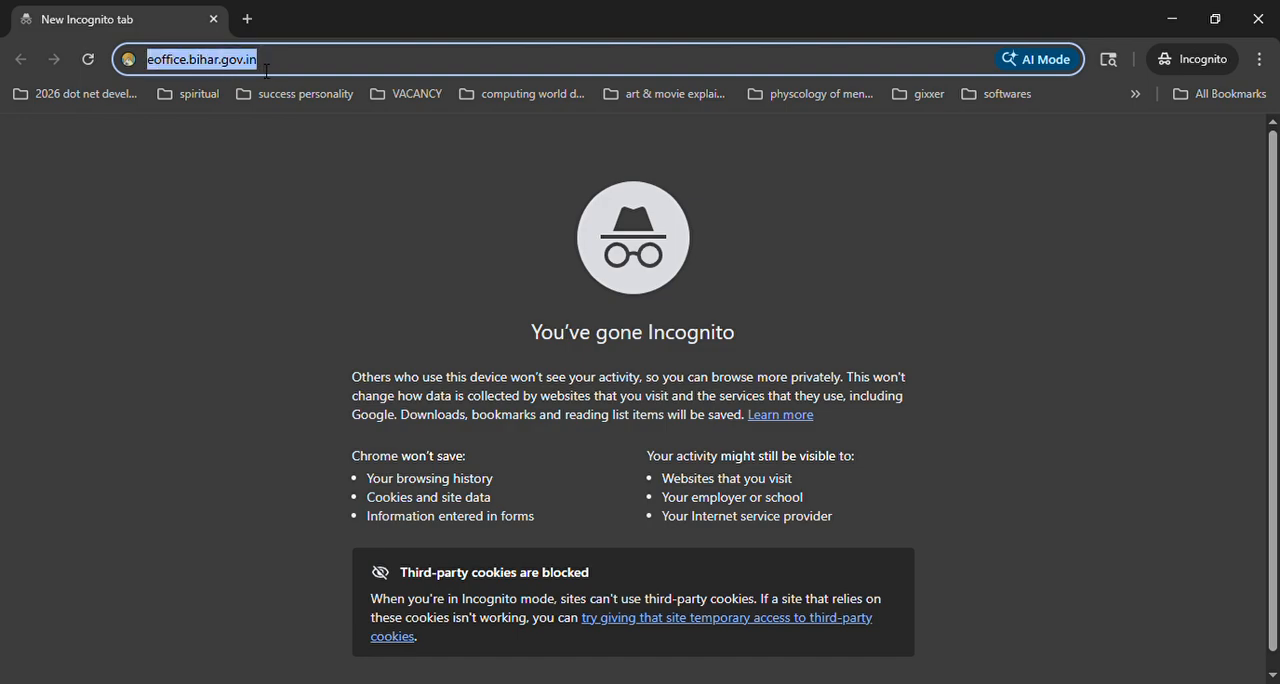
left_click(293, 66)
key("Return")
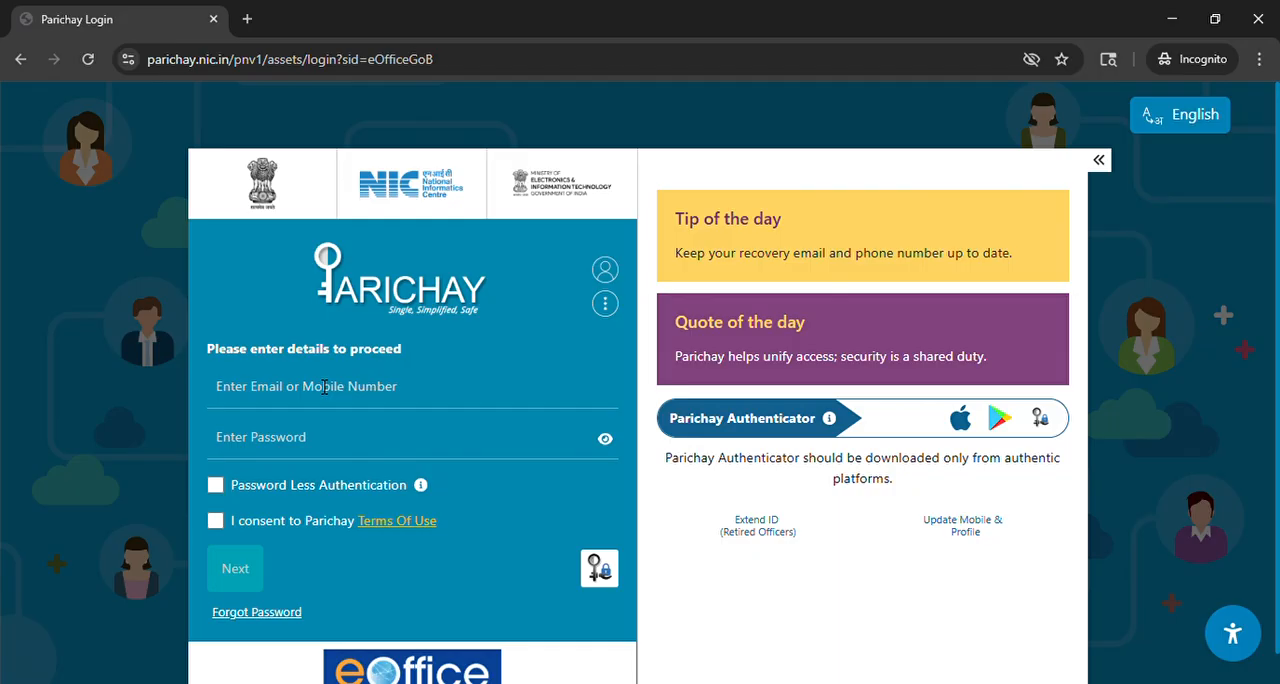
Step: Fill in the account's e-mail address on the Parichay login form
left_click(268, 398)
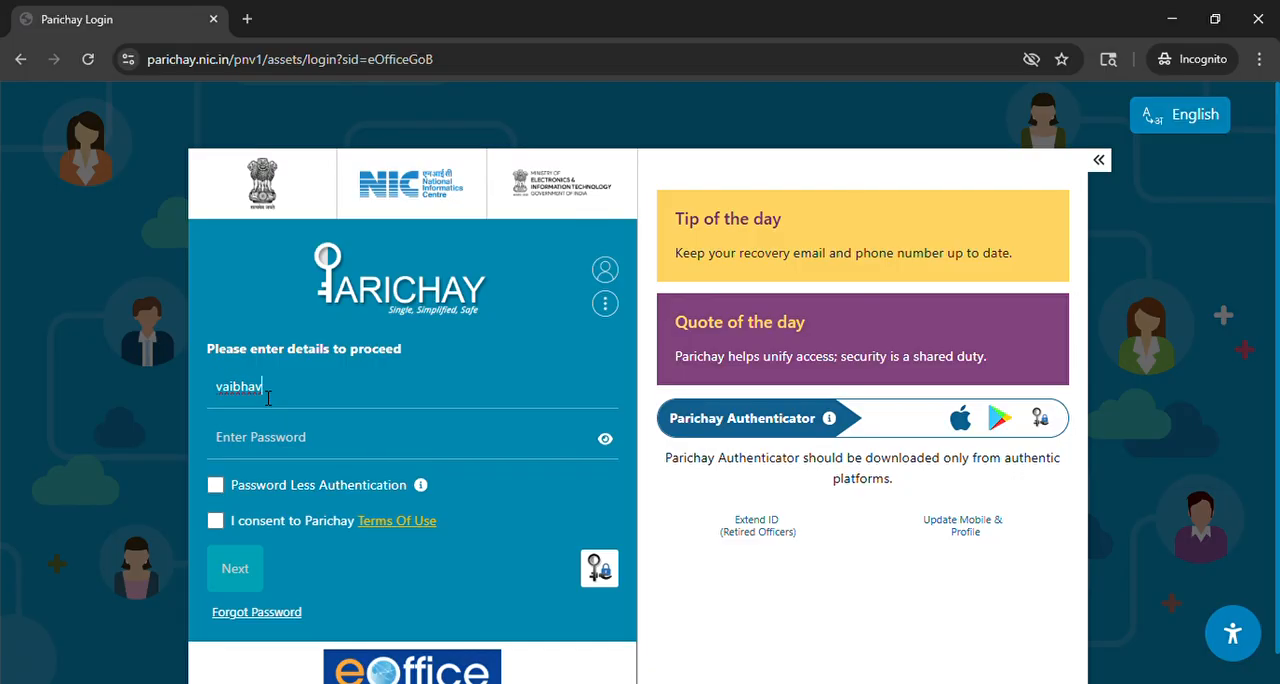
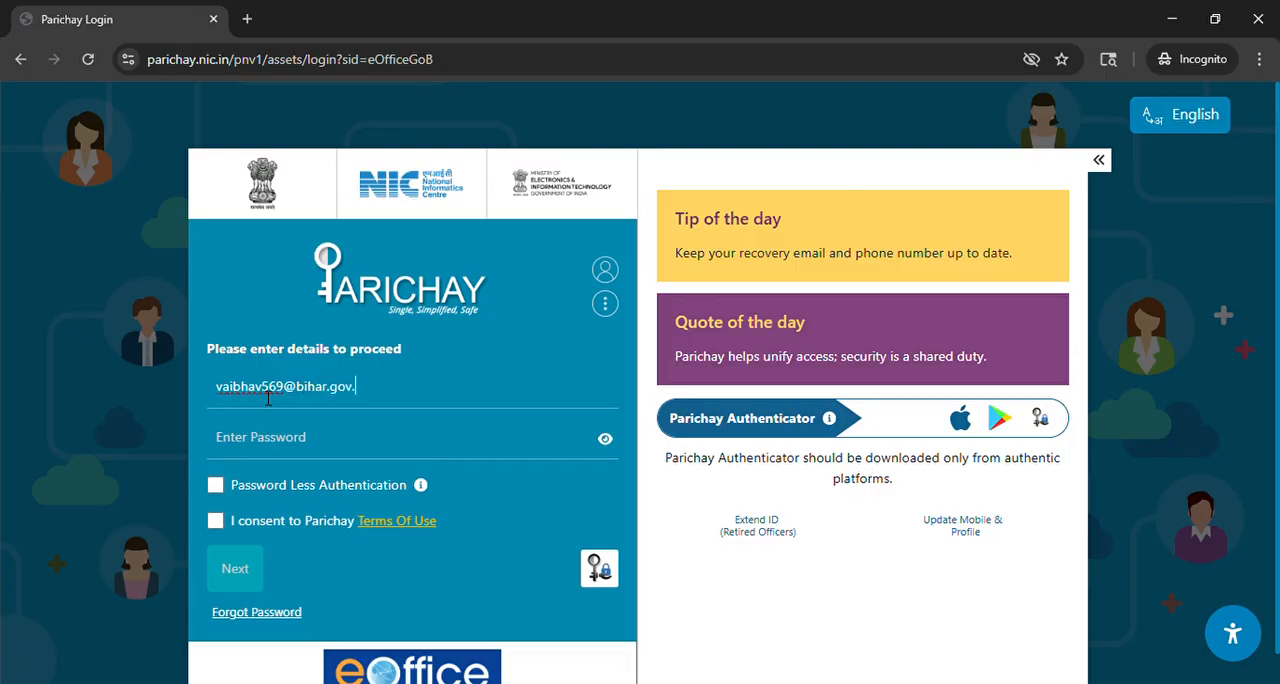
Step: Enter the account password, consent to the Parichay Terms Of Use and submit the login form
left_click(244, 449)
type("••••••")
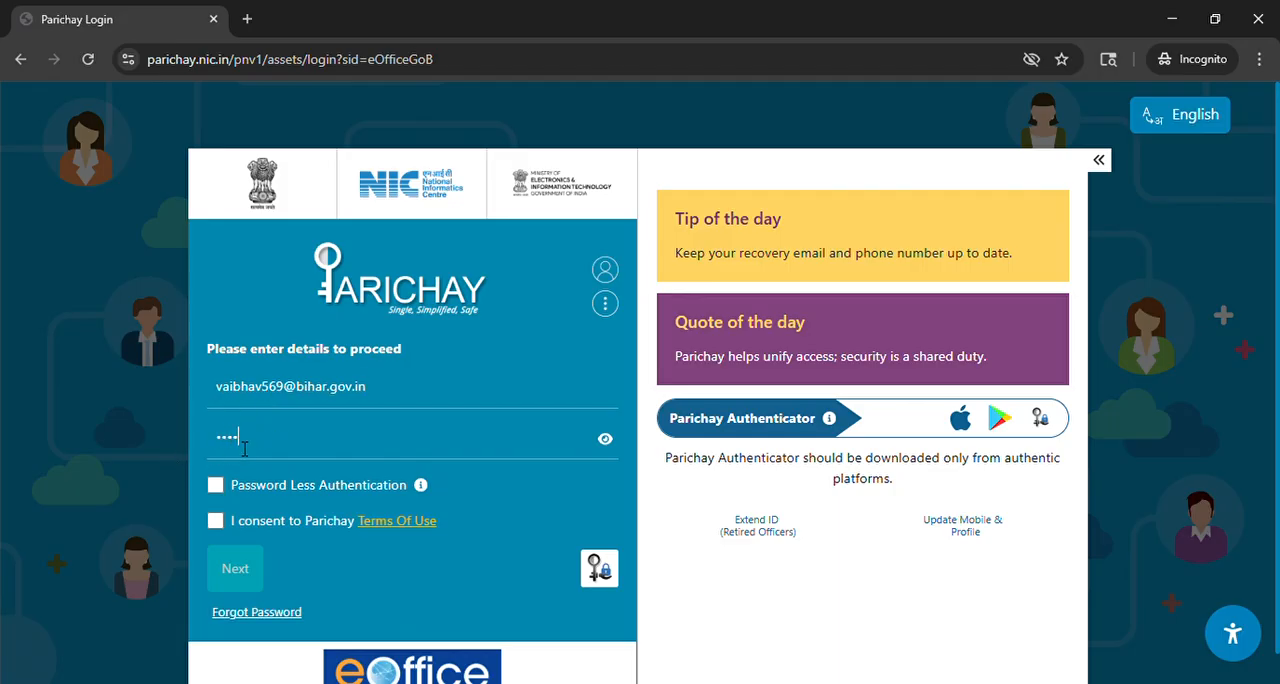
type("•••")
left_click(217, 525)
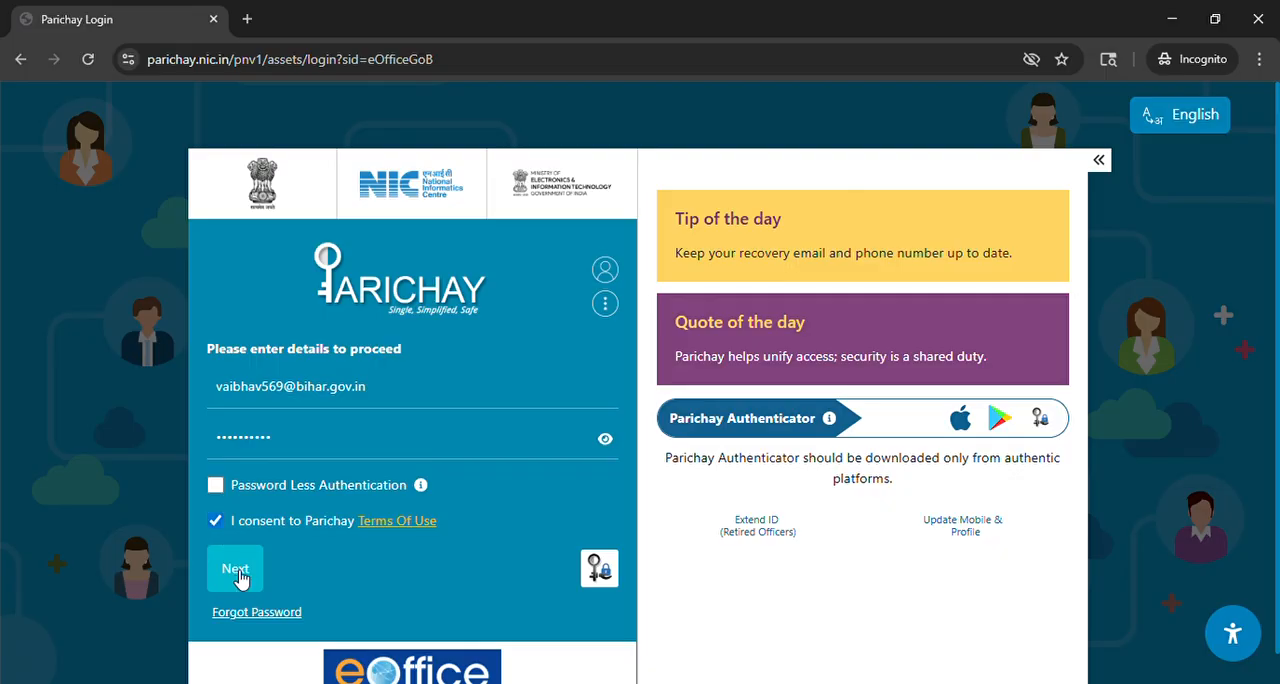
left_click(236, 570)
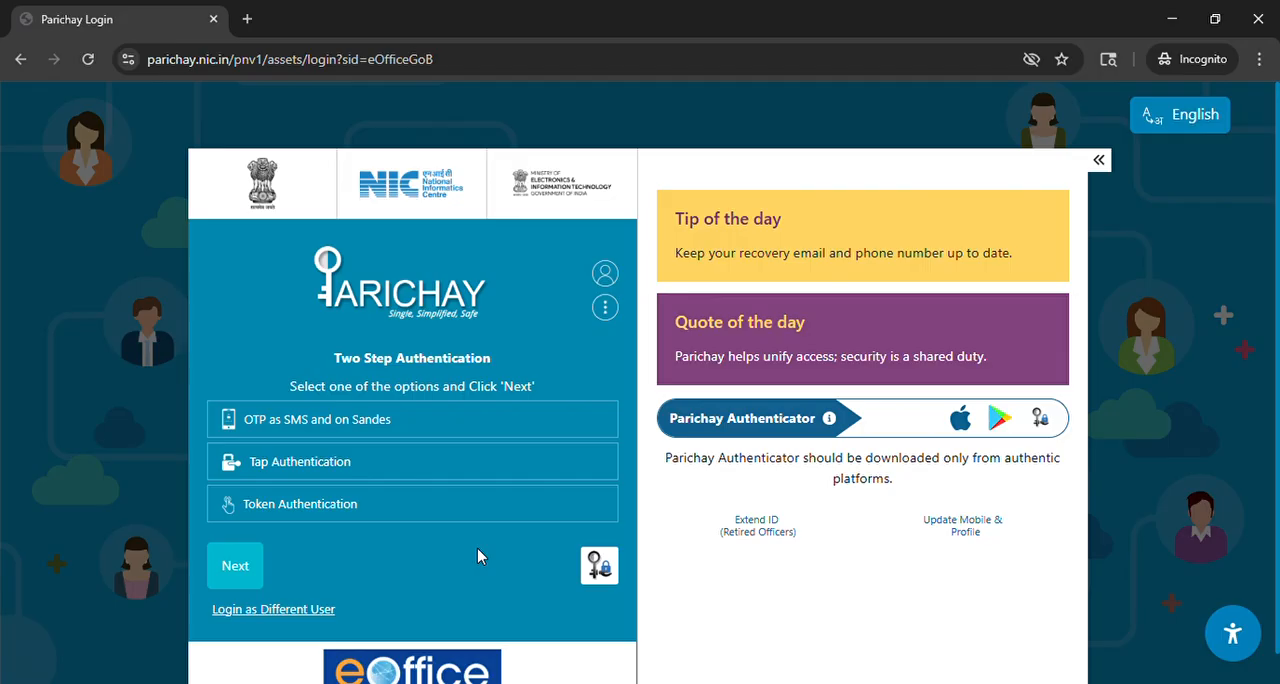
Step: Authenticate with the OTP as SMS and on Sandes option and submit the one-time verification code
left_click(332, 430)
left_click(252, 565)
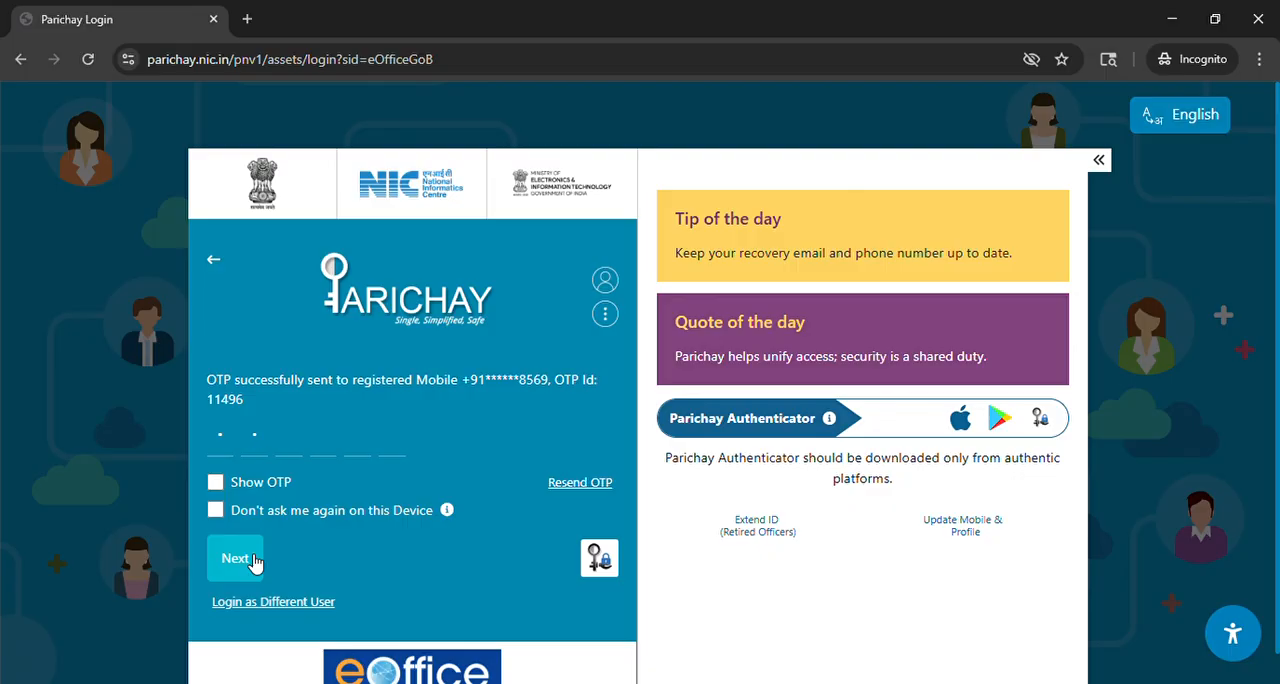
type("••")
left_click(240, 555)
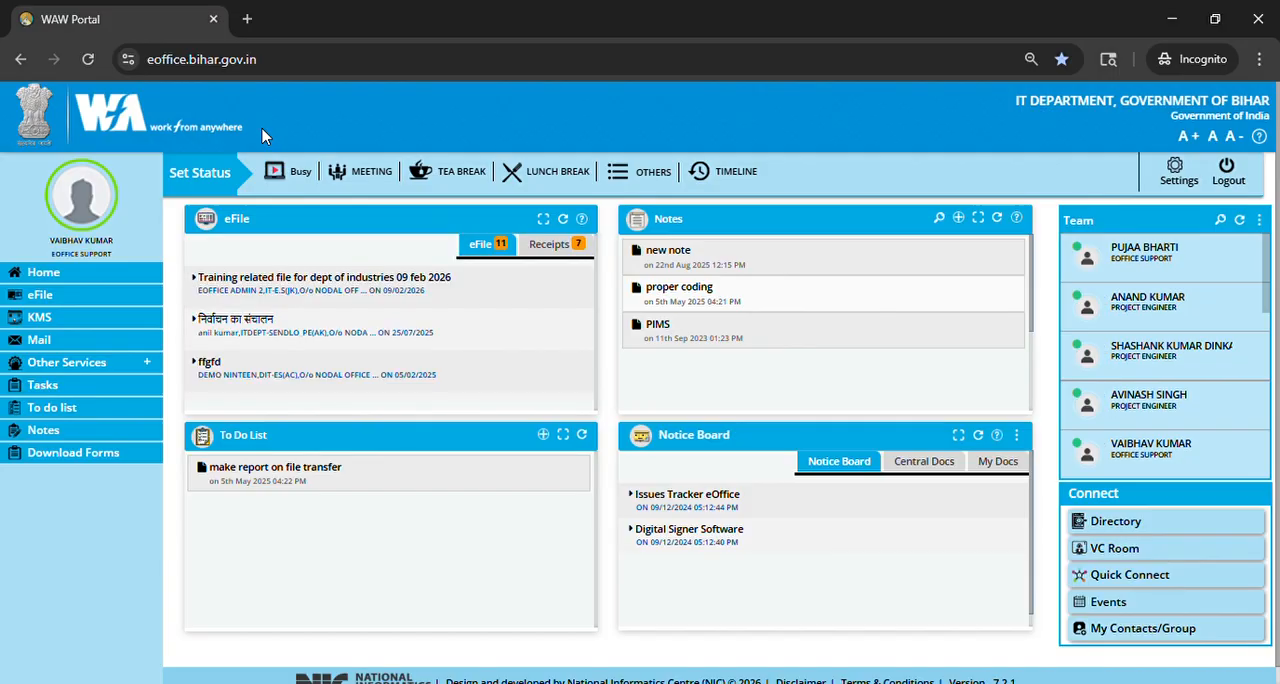
Step: Look over the Team list and the signed-in user's name and role on the WAW dashboard
mouse_move(1143, 273)
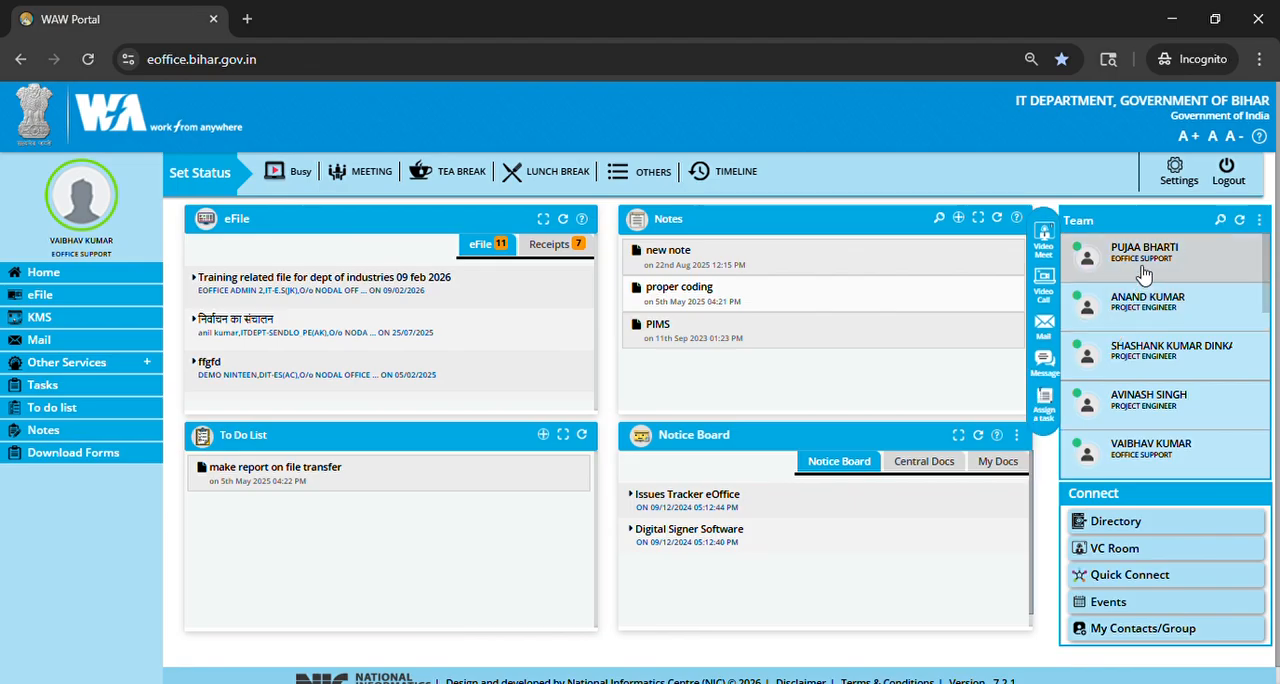
scroll(1143, 273, "down", 2)
scroll(1143, 273, "up", 2)
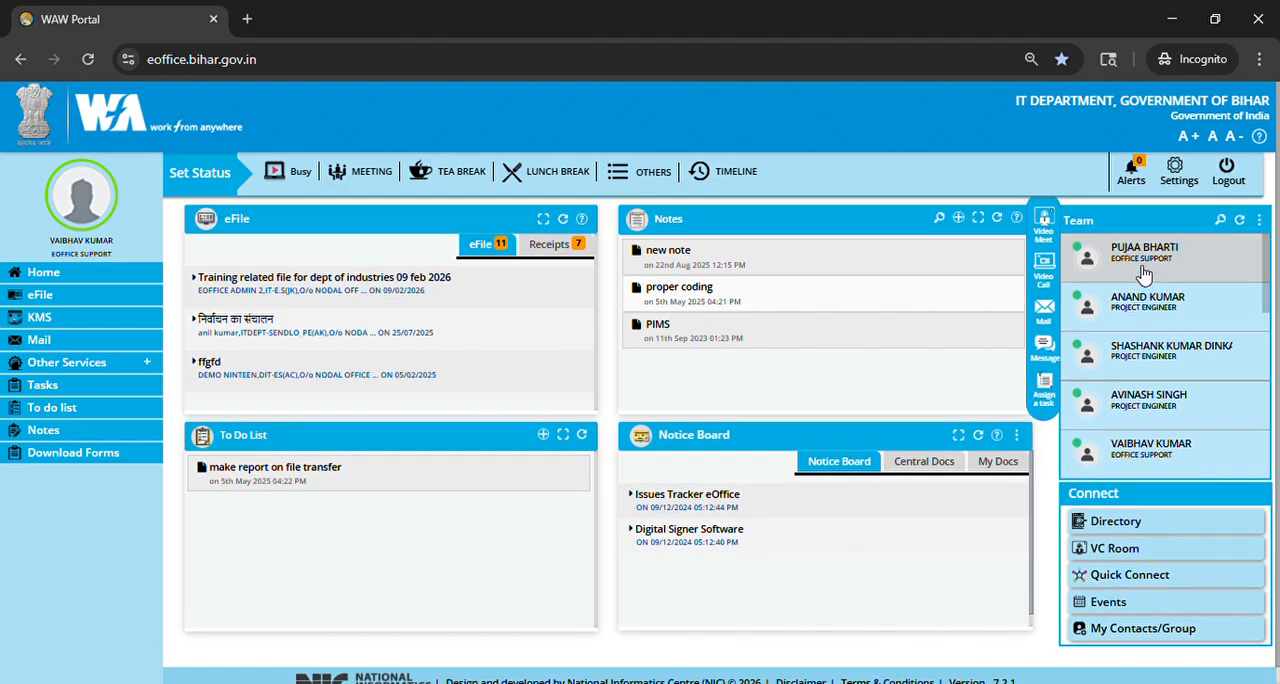
scroll(1143, 273, "down", 4)
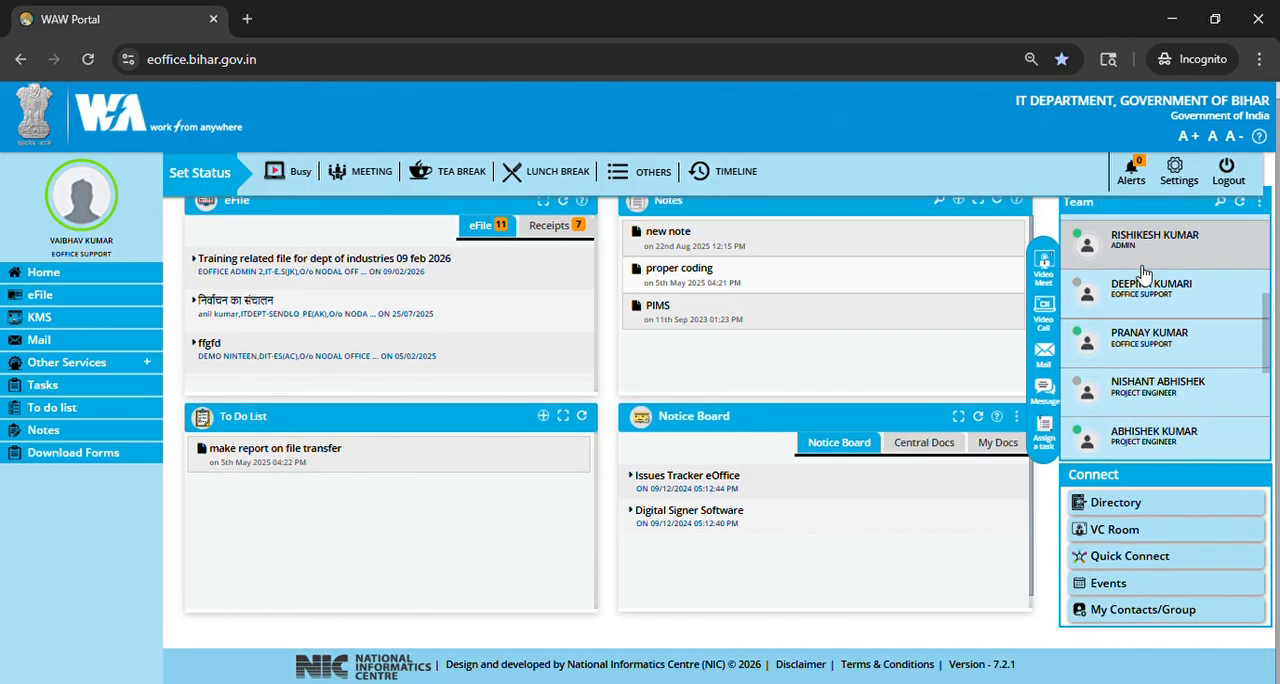
scroll(1145, 277, "up", 2)
scroll(1145, 273, "up", 2)
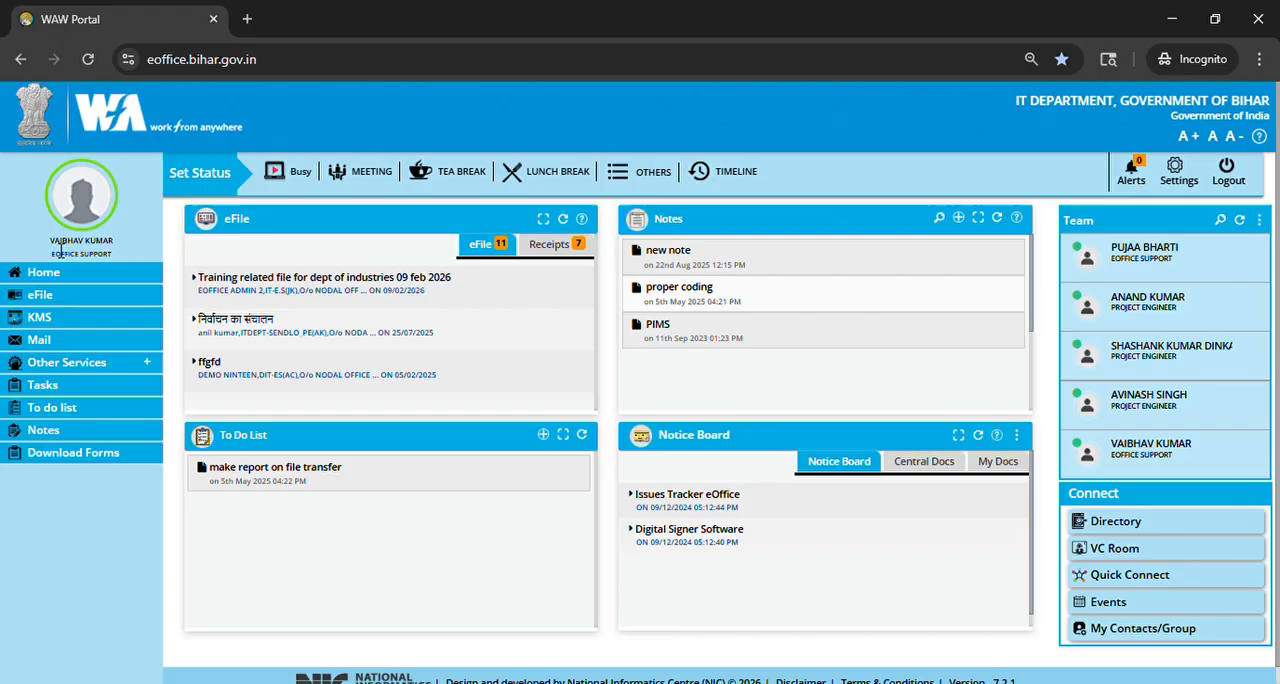
left_click_drag(50, 241, 104, 250)
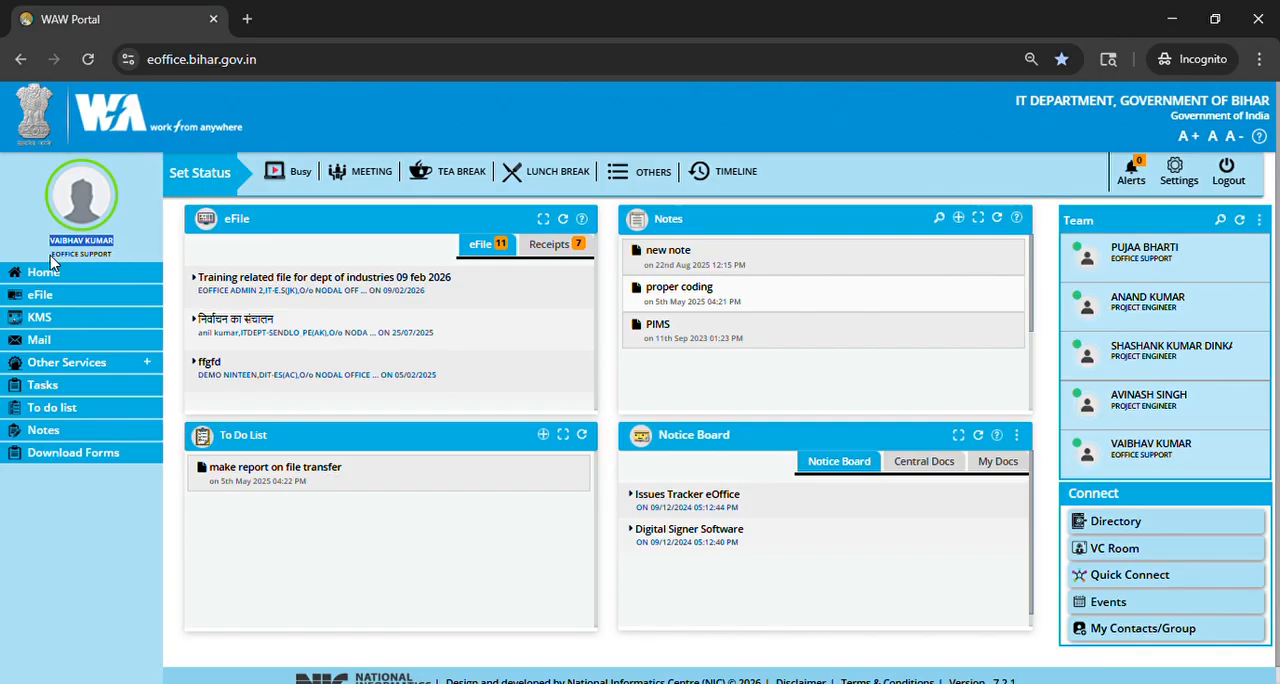
left_click(124, 252)
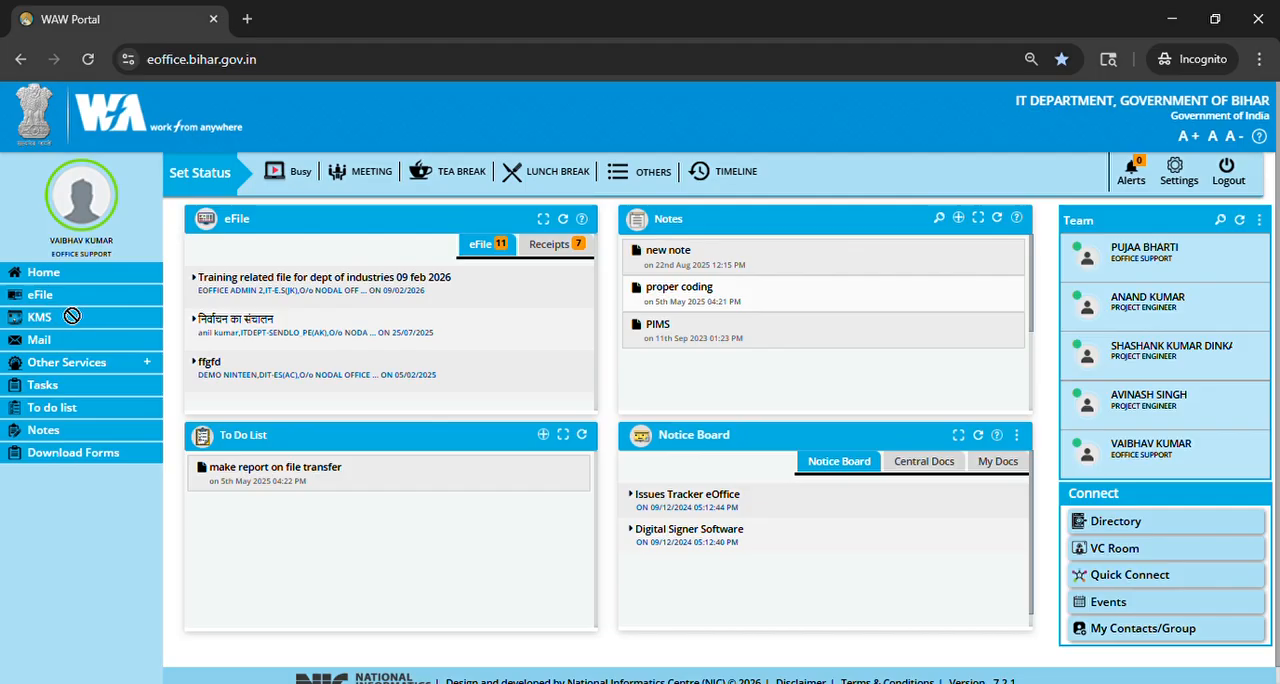
Step: Open the eFile module and check the post details of the signed-in account
left_click(40, 302)
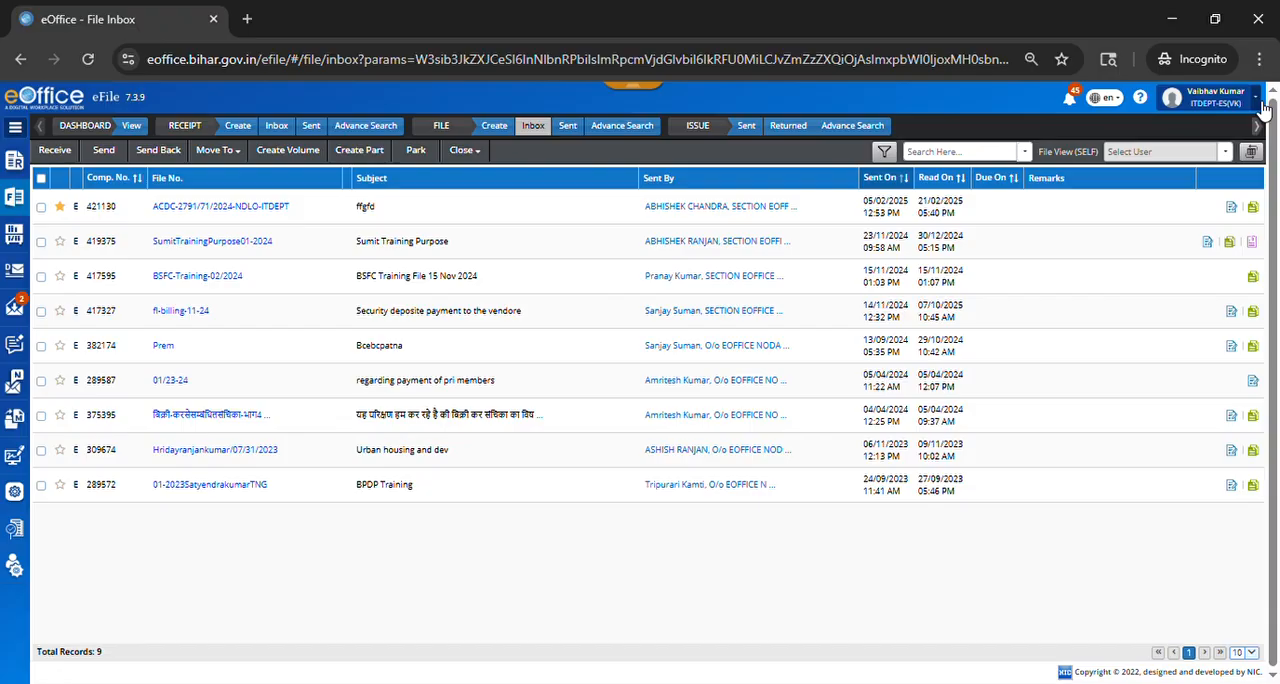
left_click(1254, 98)
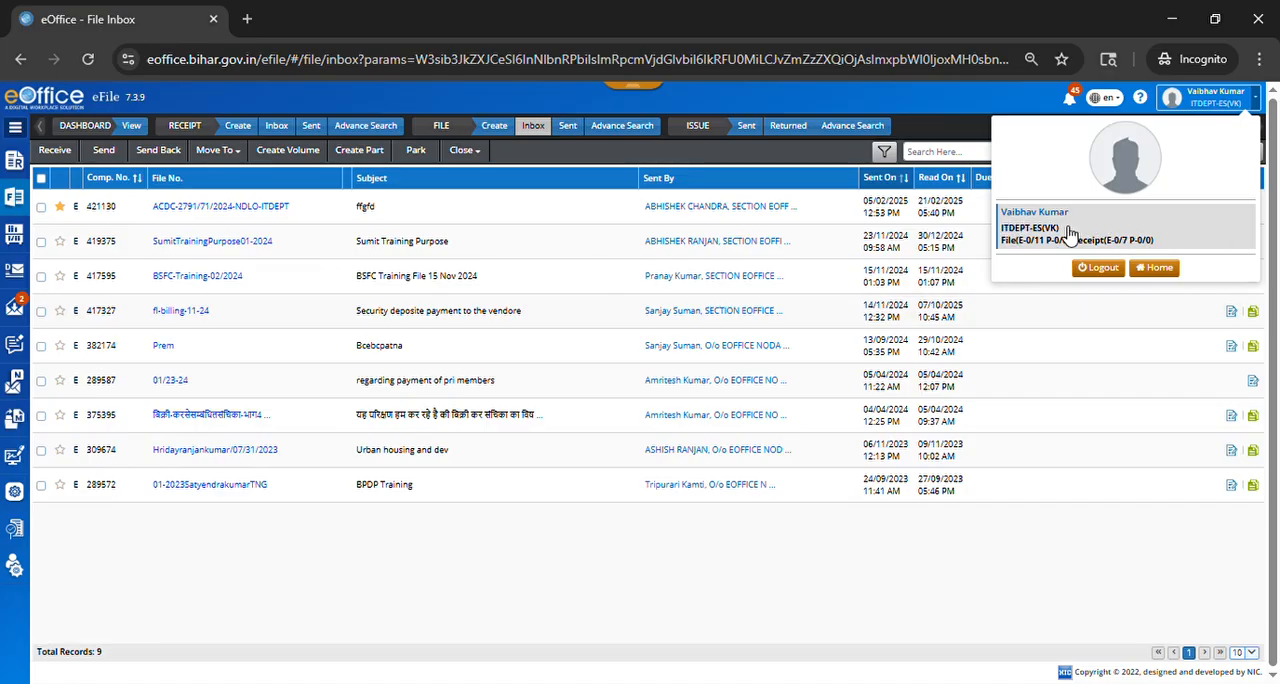
left_click(1262, 108)
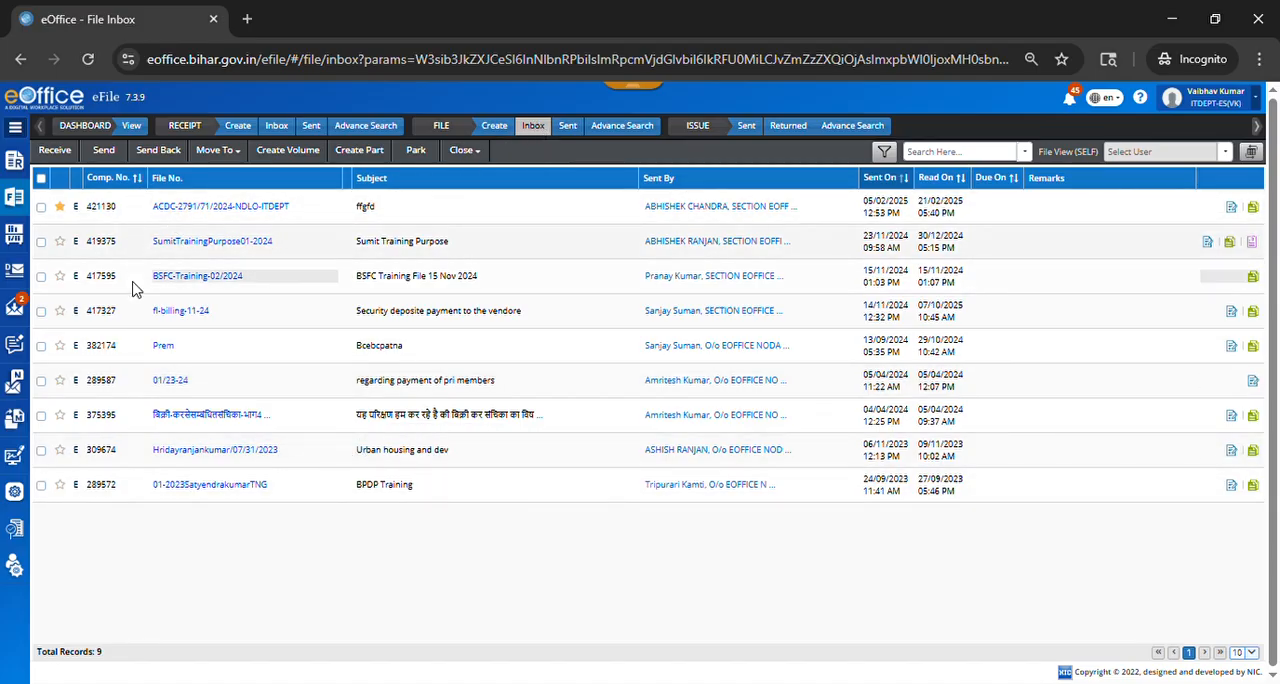
Step: View the receipt inbox and return to the file inbox
left_click(278, 132)
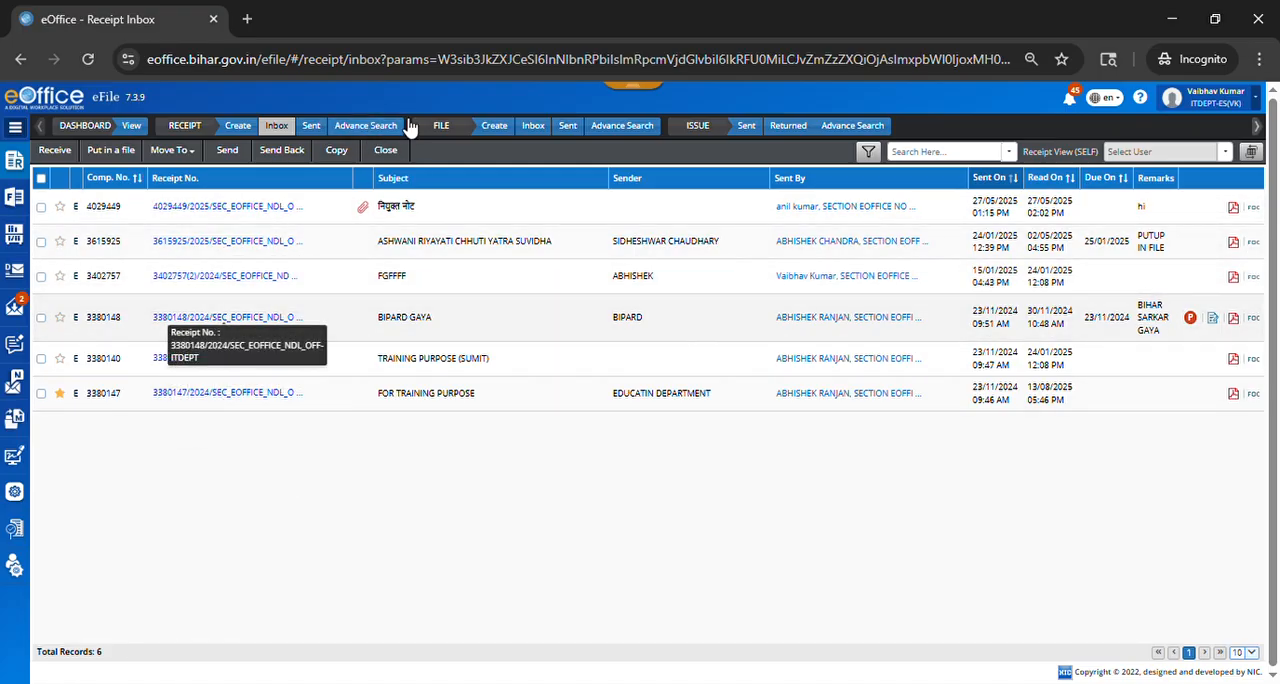
left_click(533, 126)
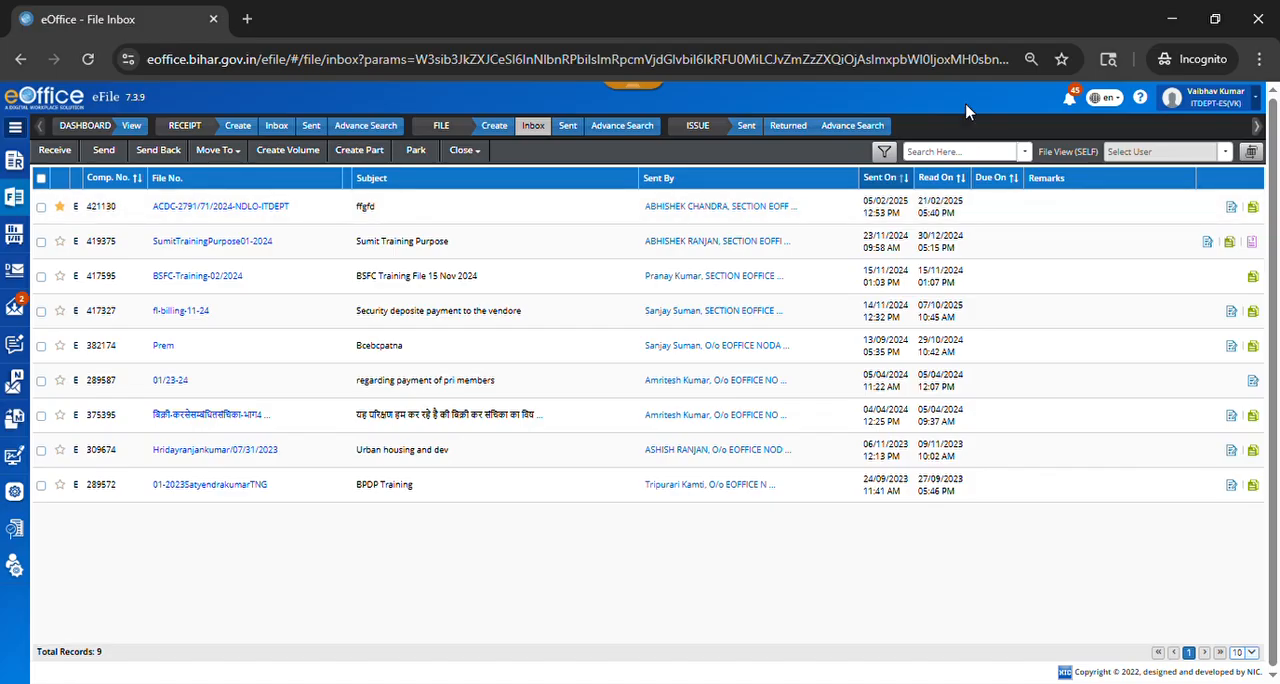
Step: Start a new file of type SFS and enter Training-04/2026 as its file number
left_click(495, 127)
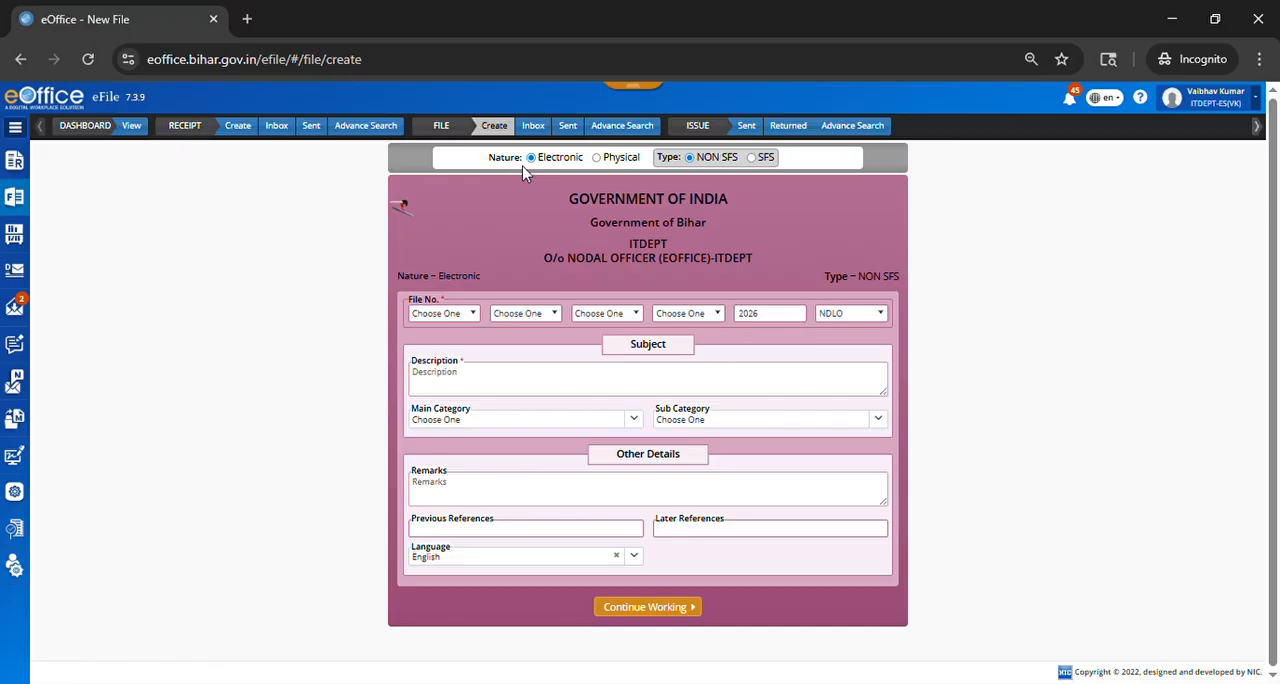
left_click(752, 159)
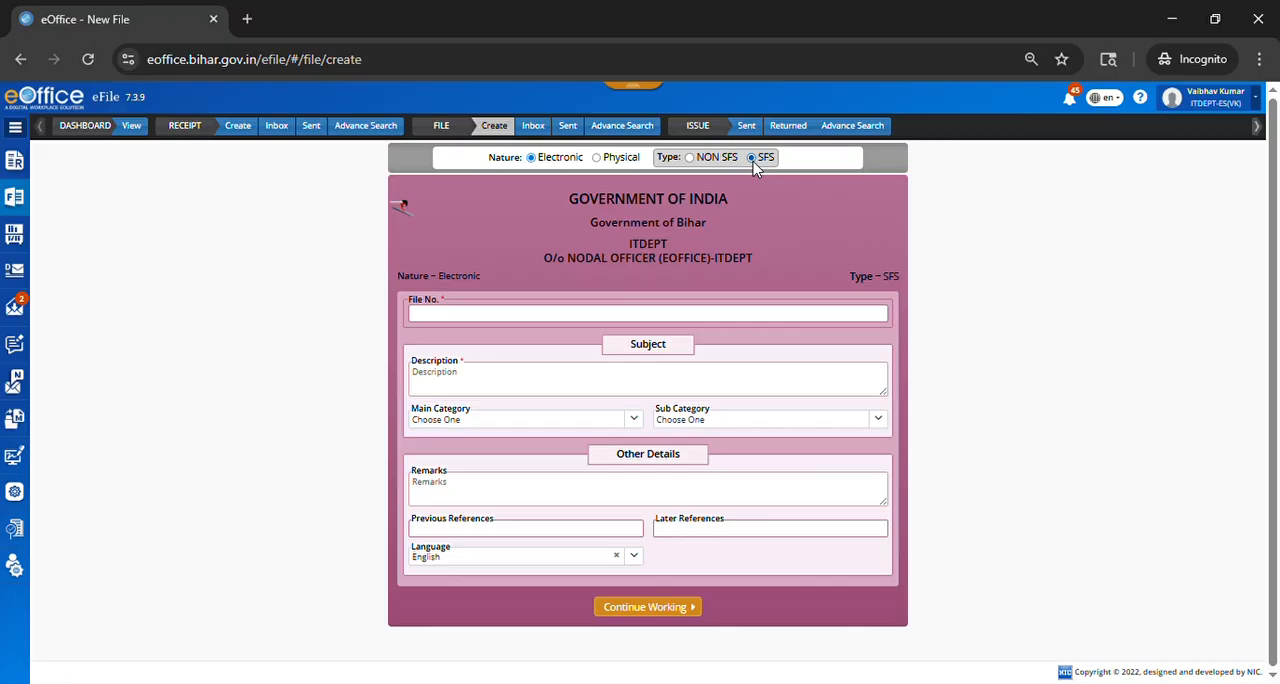
left_click(432, 318)
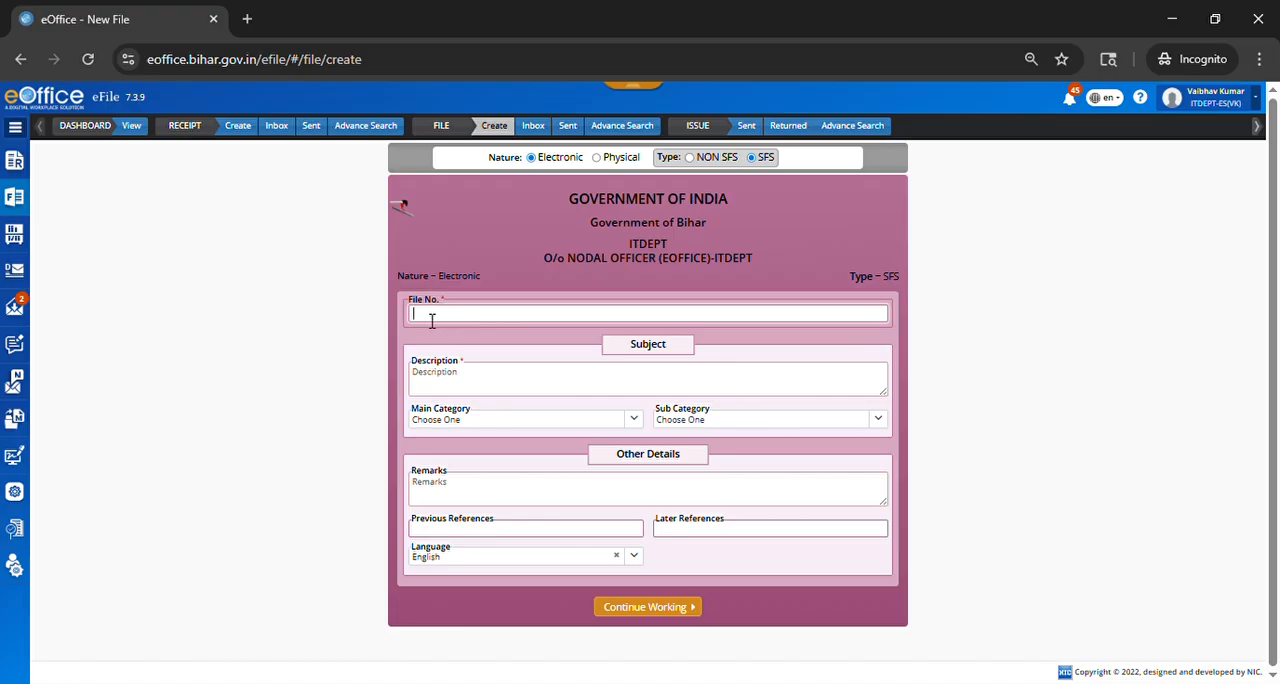
type("Training-04/2026")
Step: Enter "Training related file for eoffice" as the subject description of the new file
left_click(461, 392)
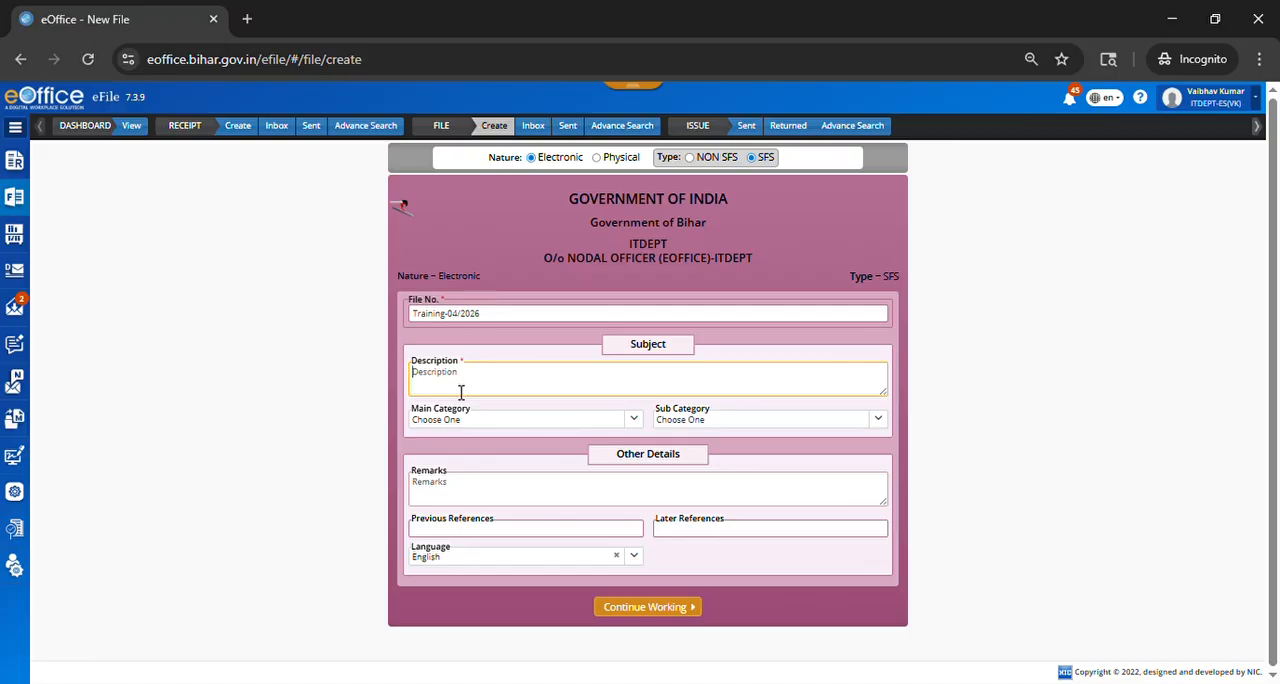
type("Training related file")
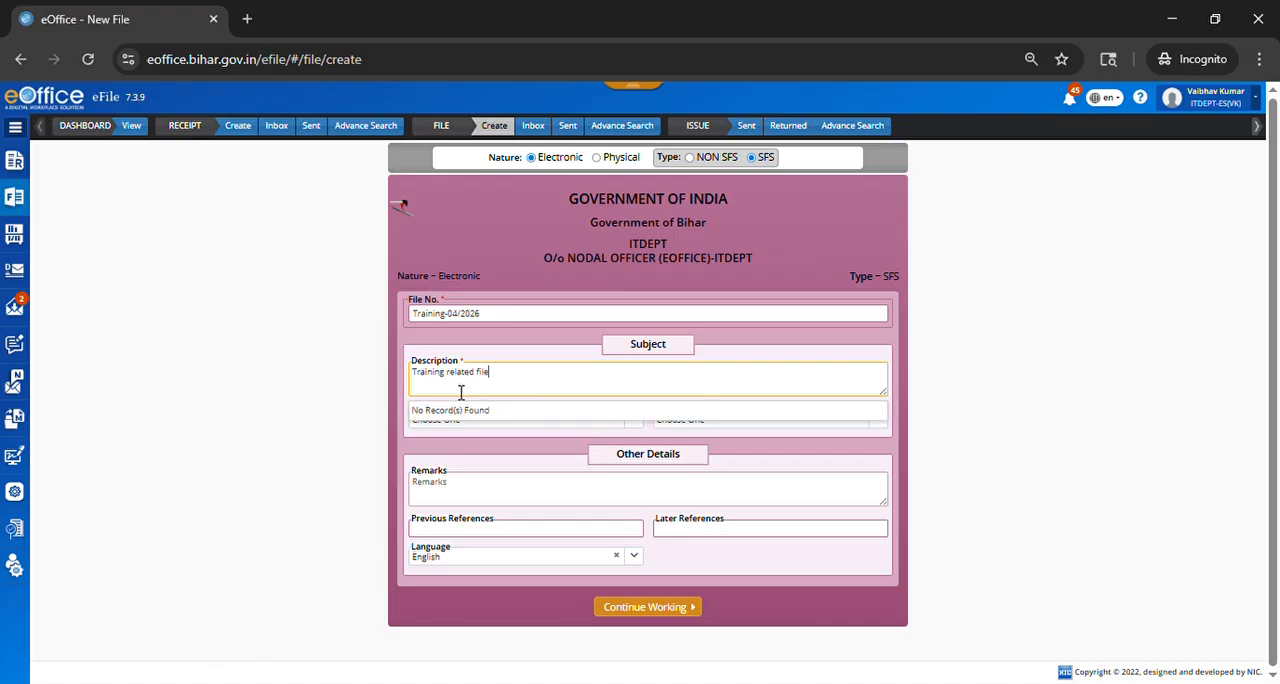
type(" for eoffice")
left_click(497, 409)
left_click(495, 412)
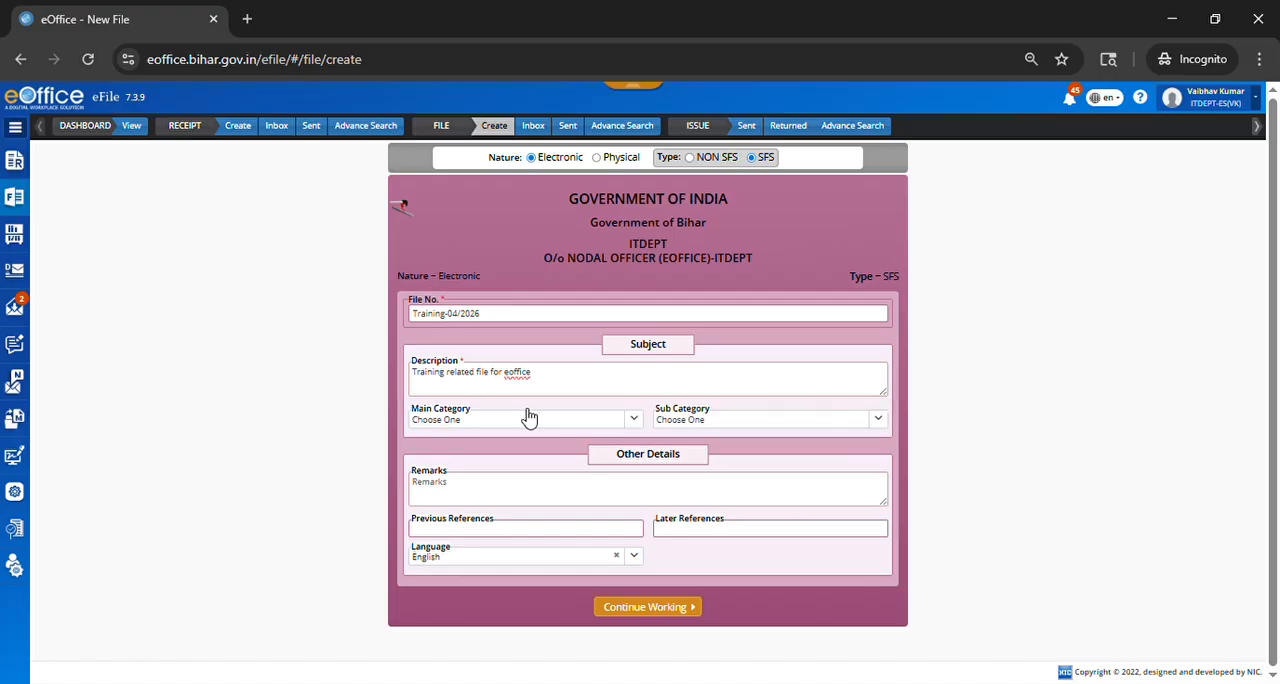
Step: Set the main category of the new file to General
left_click(529, 418)
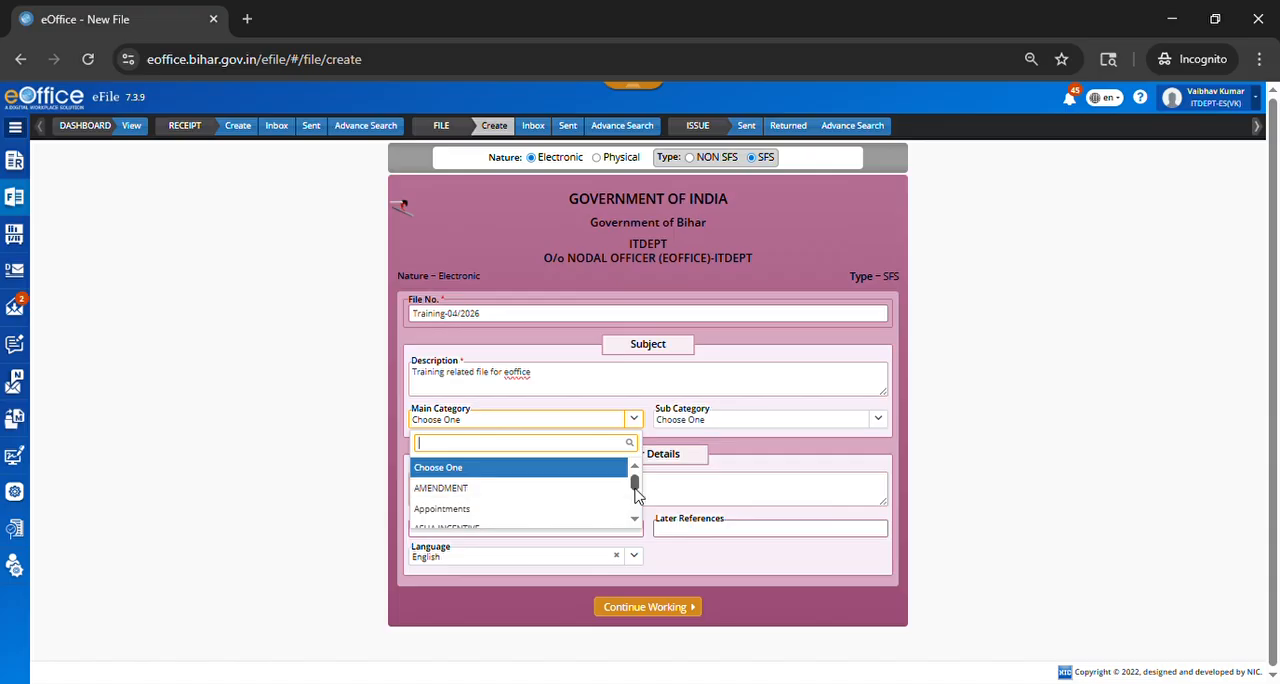
left_click_drag(636, 491, 636, 503)
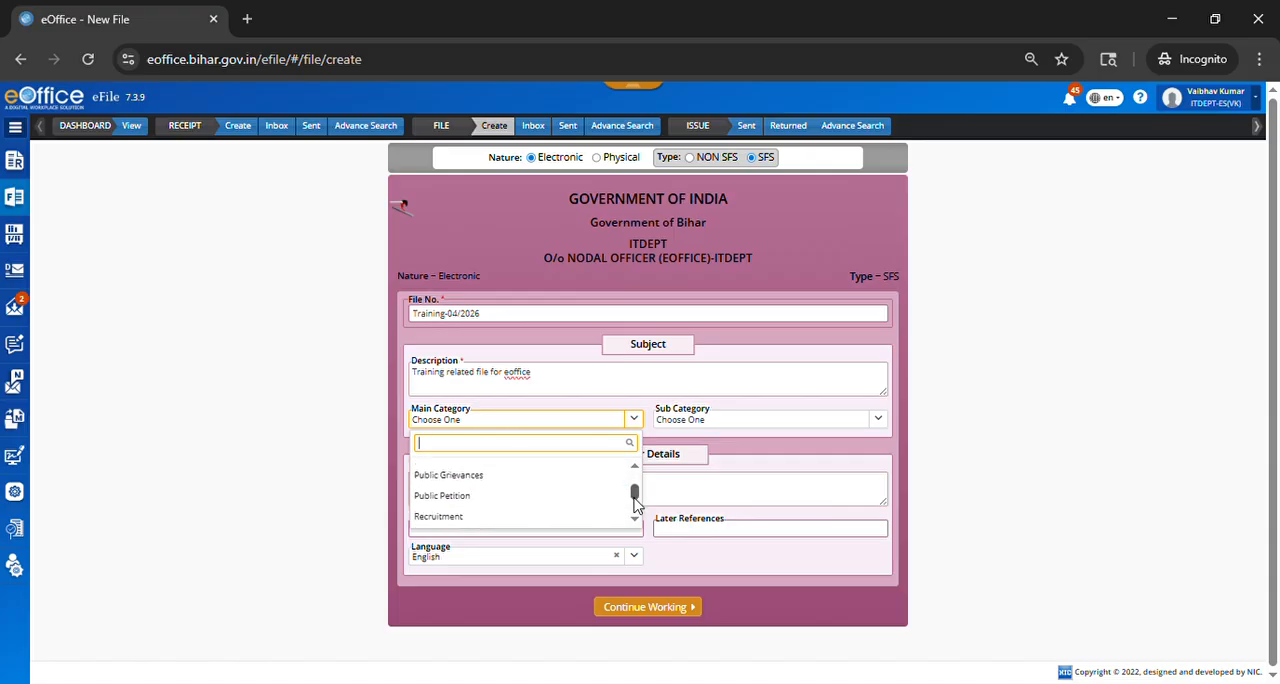
scroll(531, 500, "up", 2)
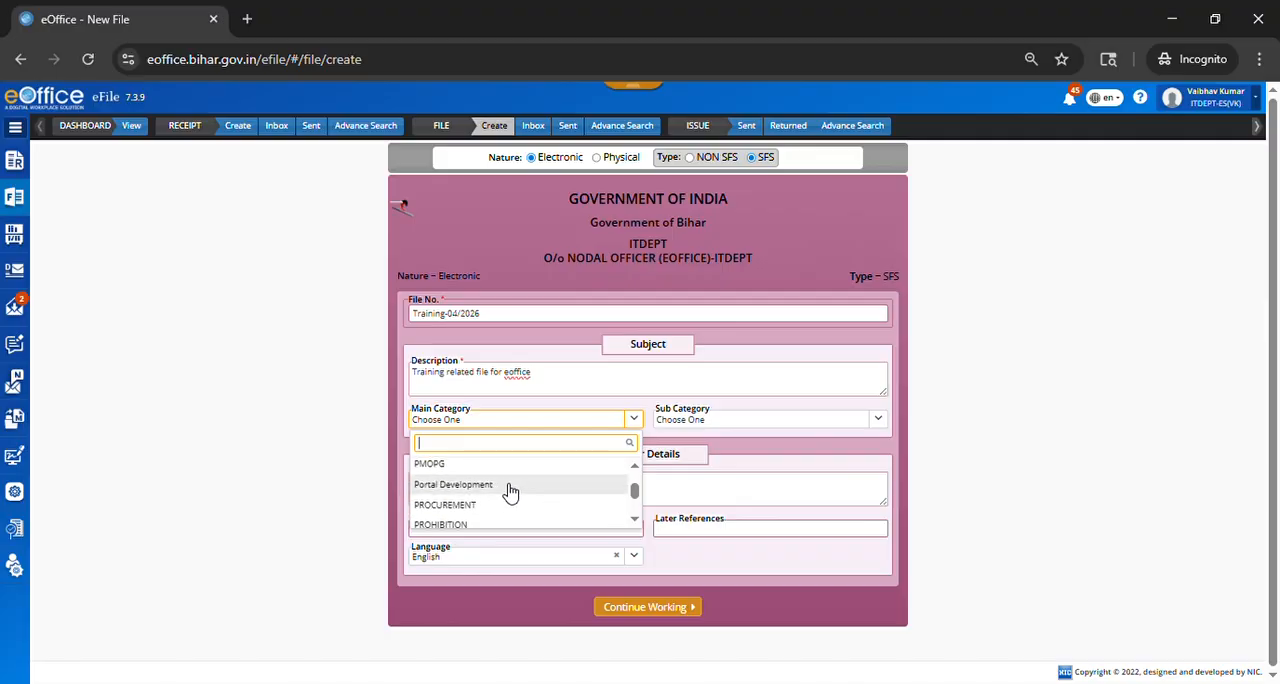
scroll(508, 490, "down", 1)
scroll(517, 490, "up", 10)
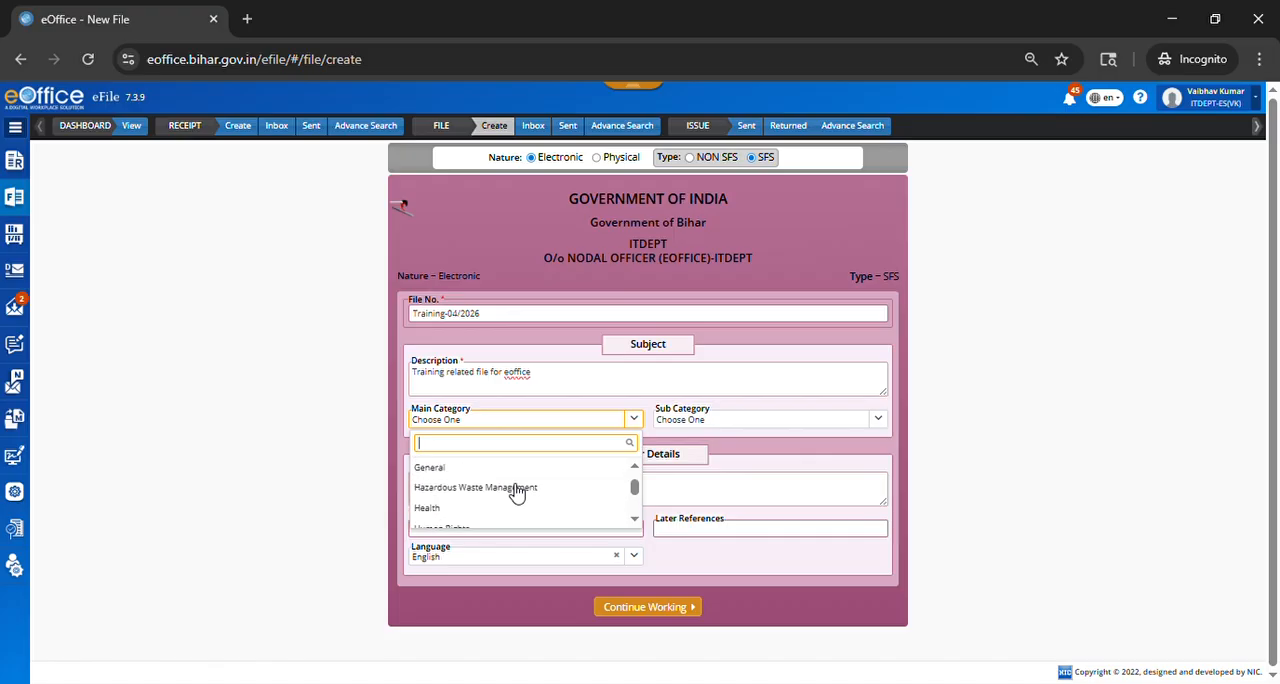
key("Down")
key("Down")
key("Down")
key("Down")
key("Down")
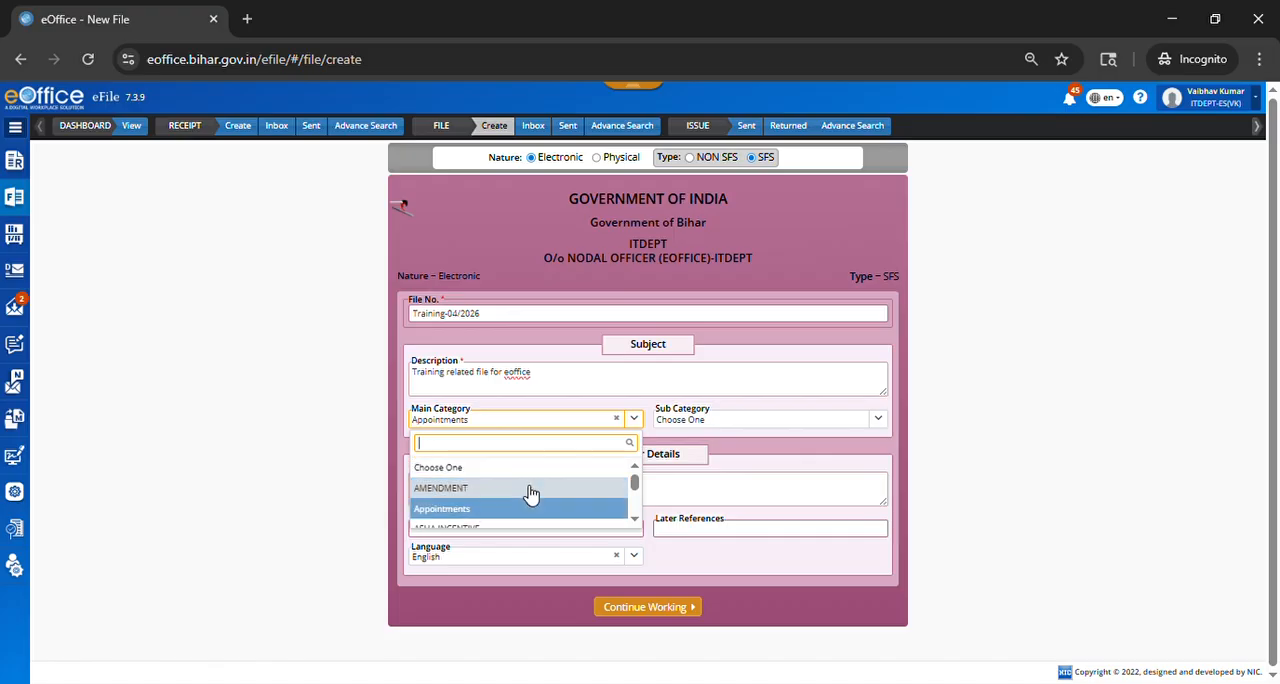
key("Down")
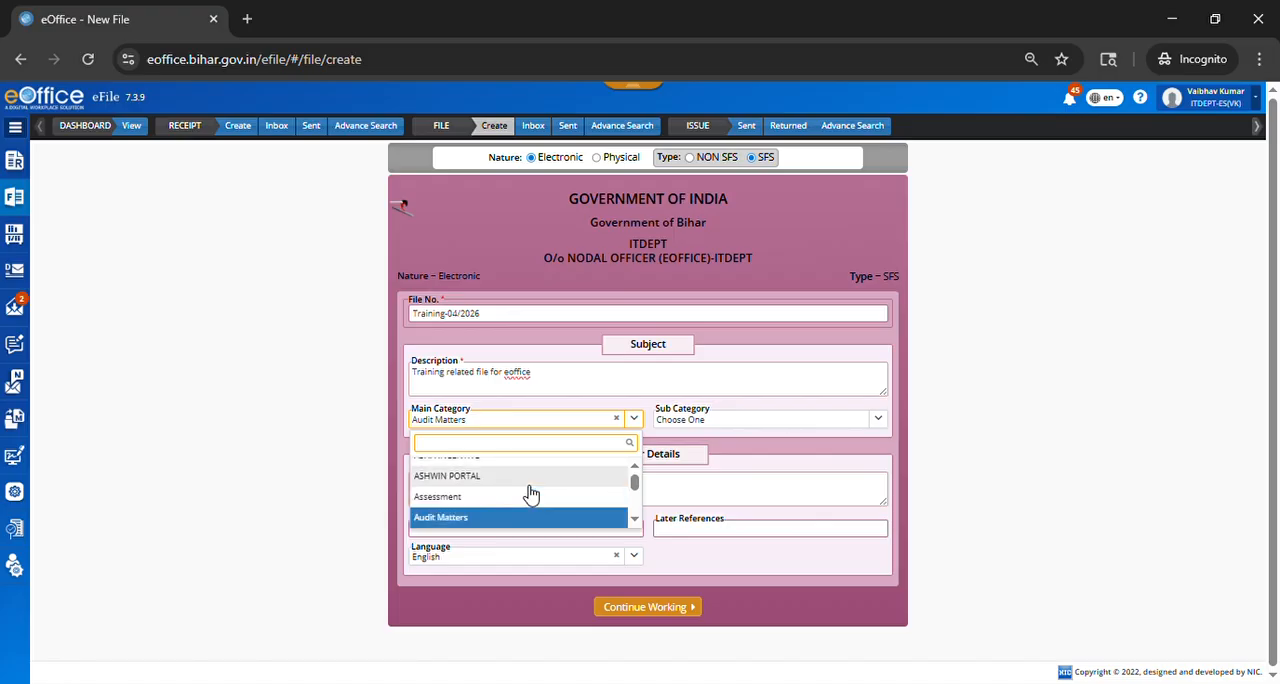
key("Down")
key("Down")
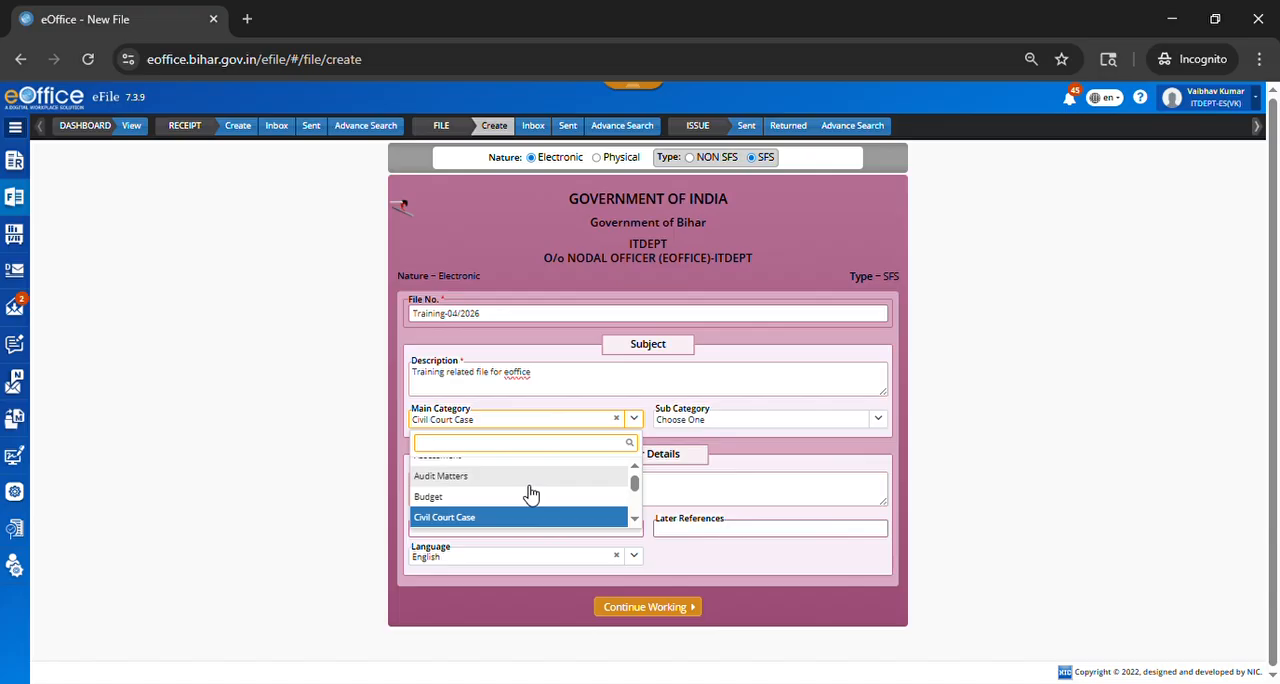
key("Down")
key("Down")
key("Down")
key("Down")
key("Down")
key("Down")
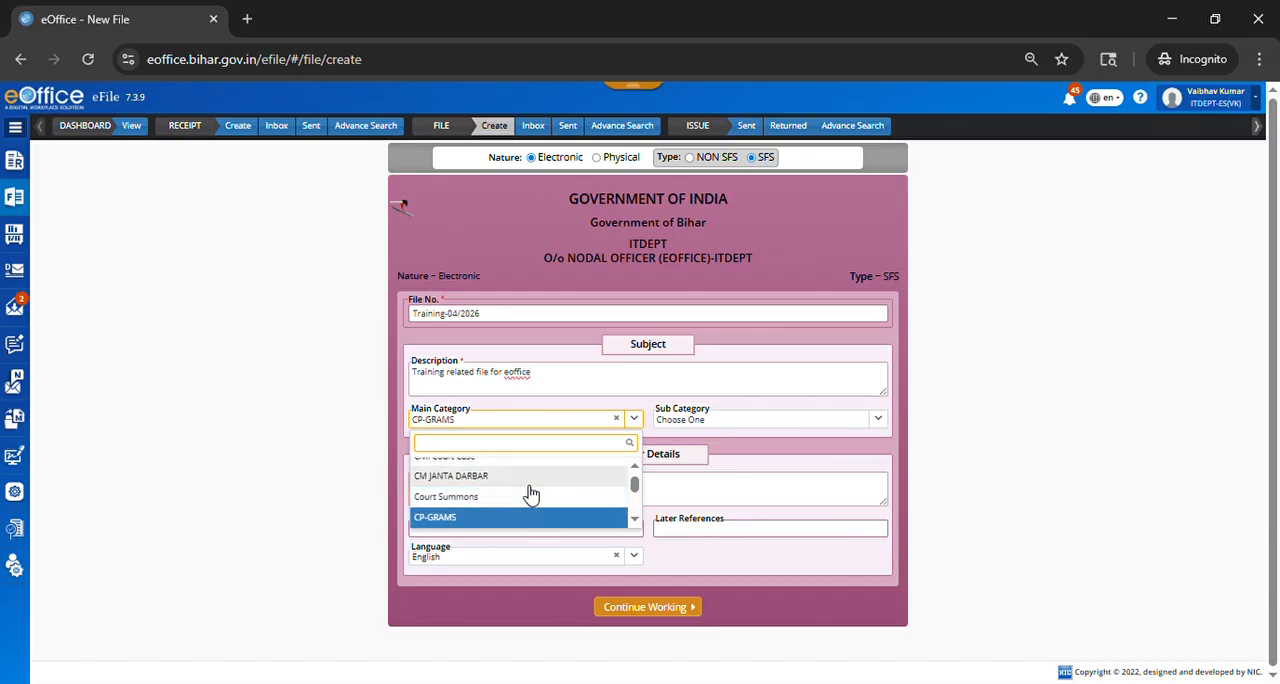
key("Down")
key("Down")
key("Down")
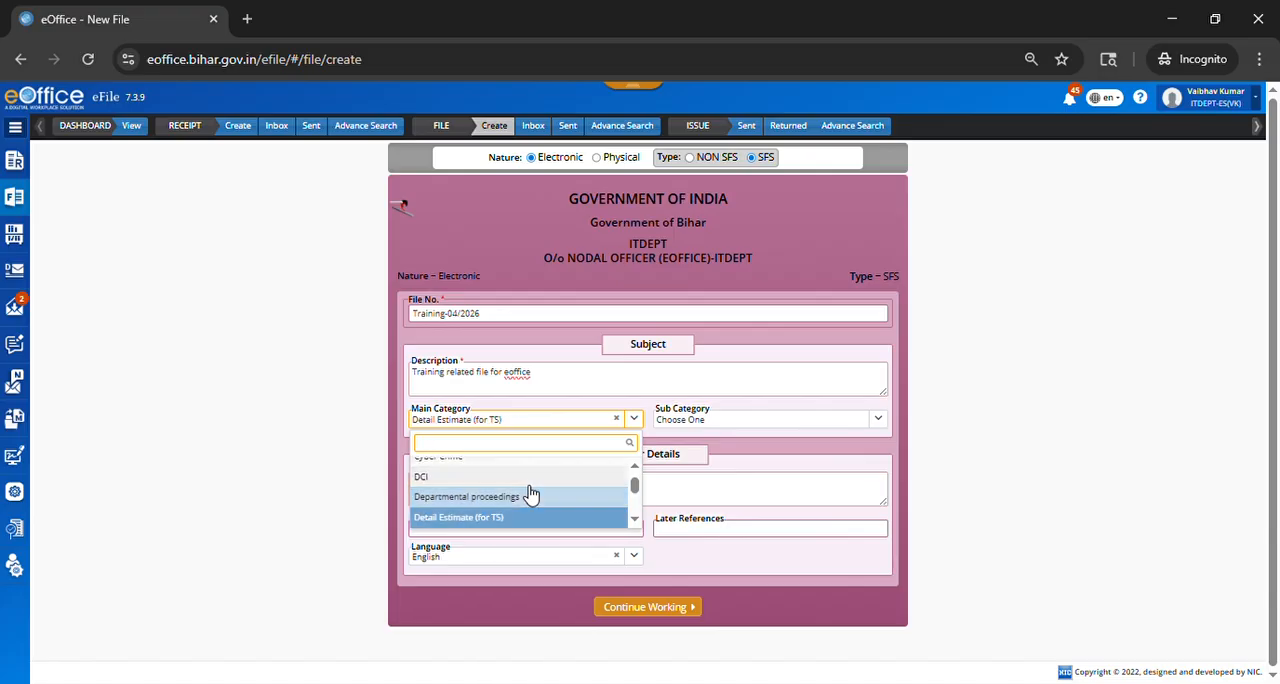
key("Down")
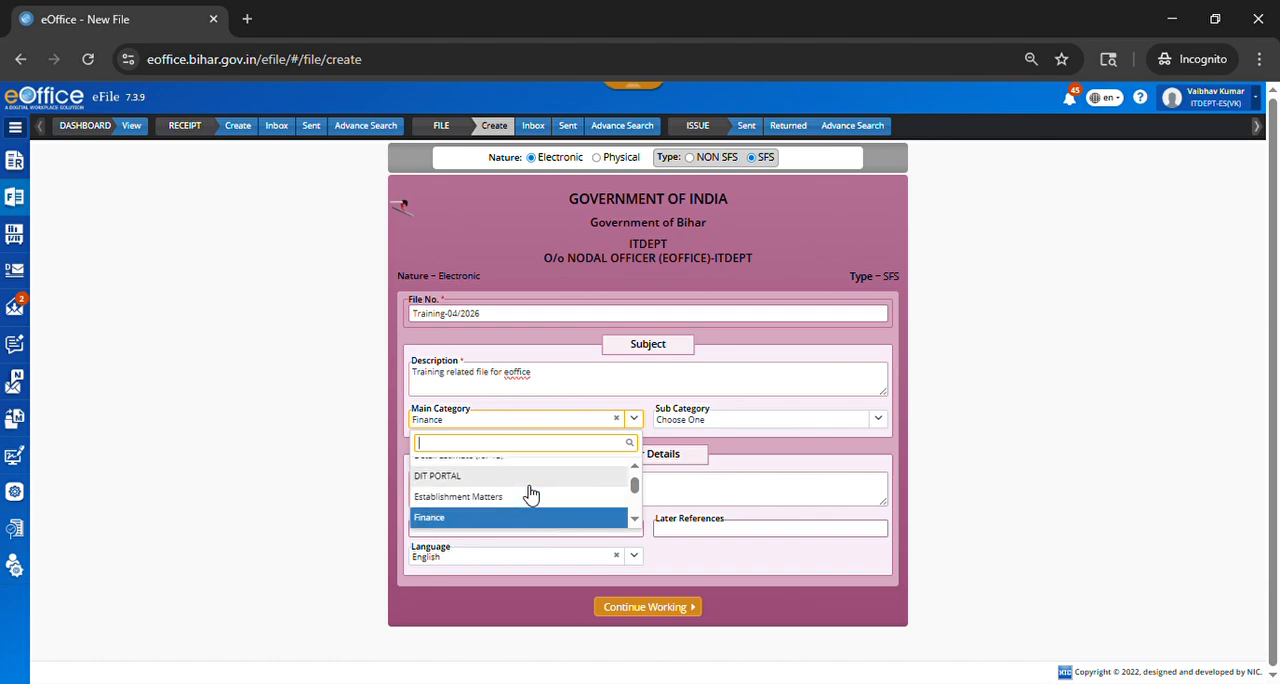
key("Down")
key("Down")
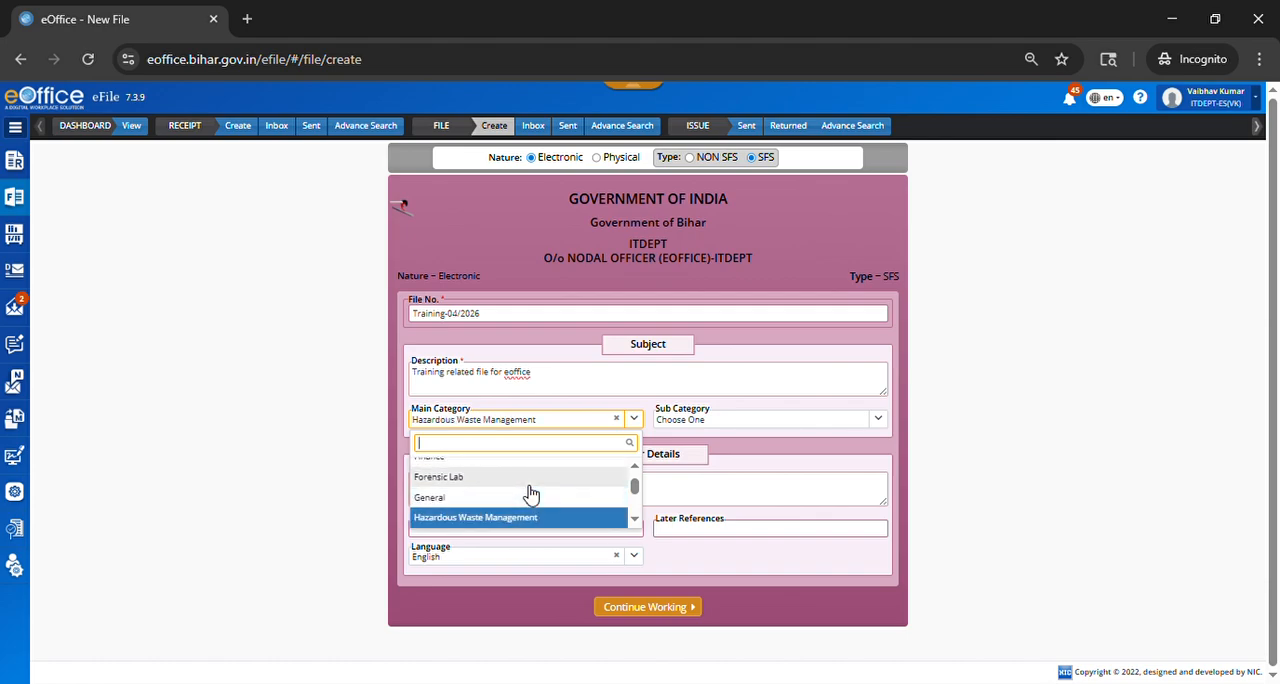
key("Up")
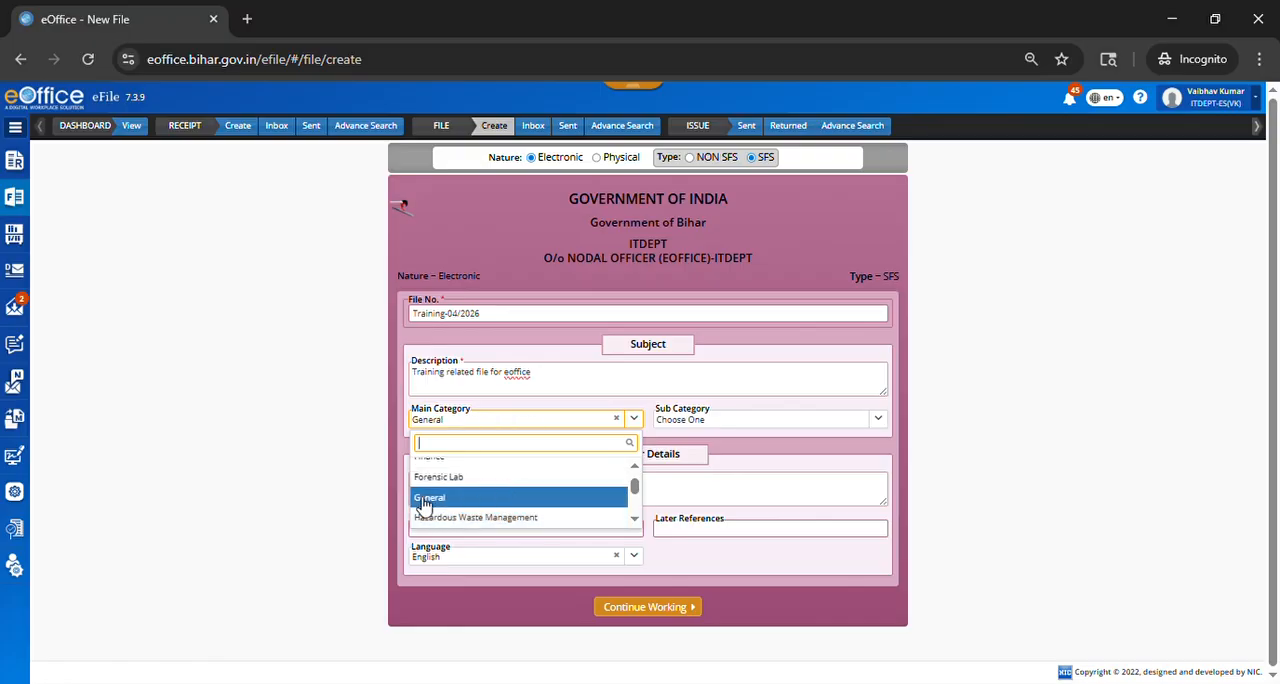
left_click(507, 498)
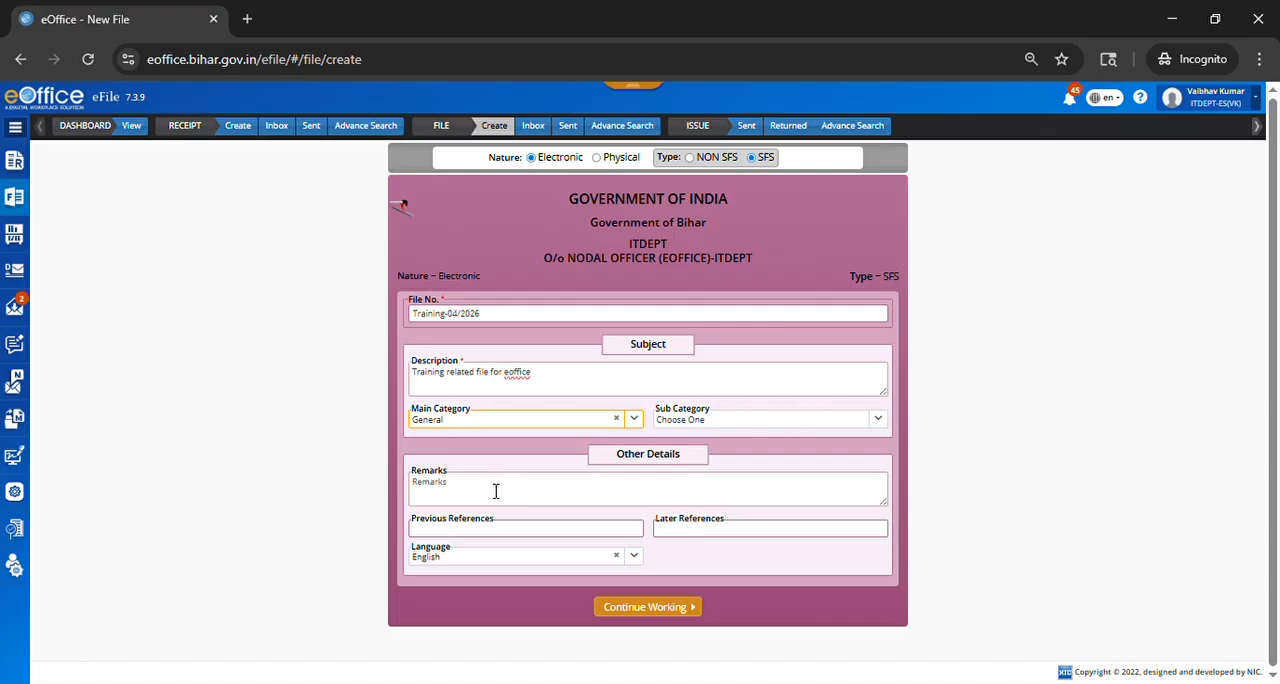
Step: Enter "District/ person/ header" as the remarks of the new file
left_click(495, 491)
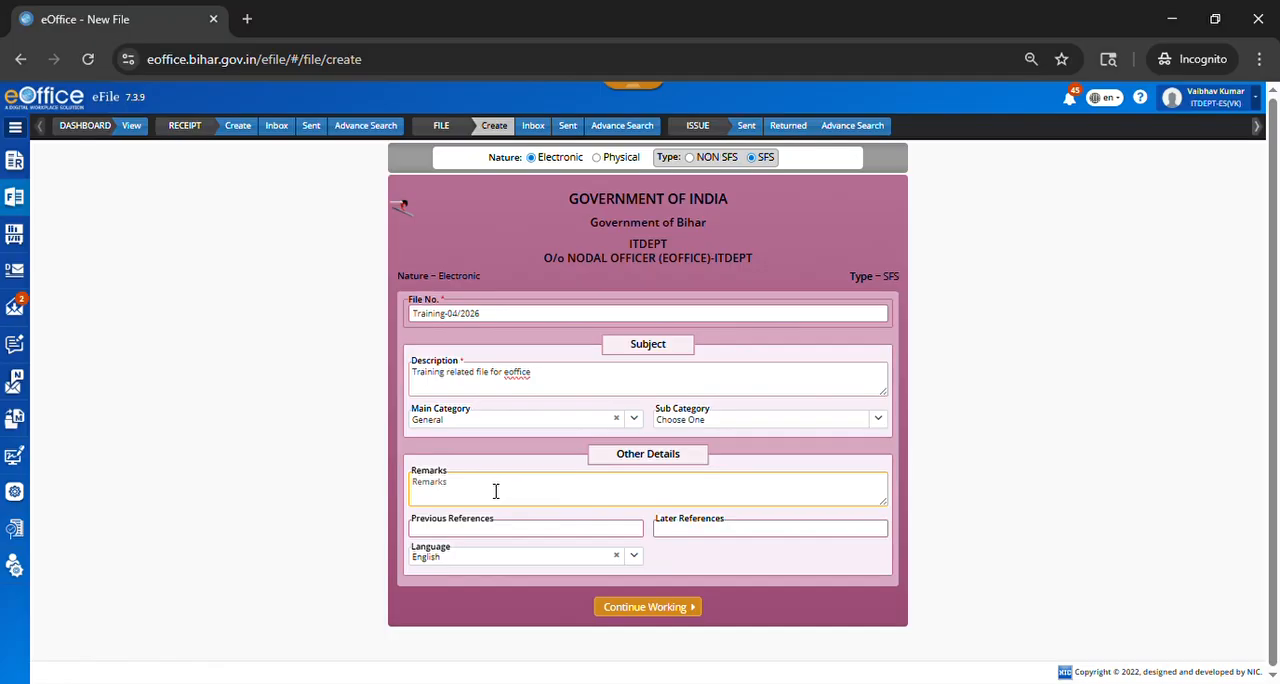
type("District?")
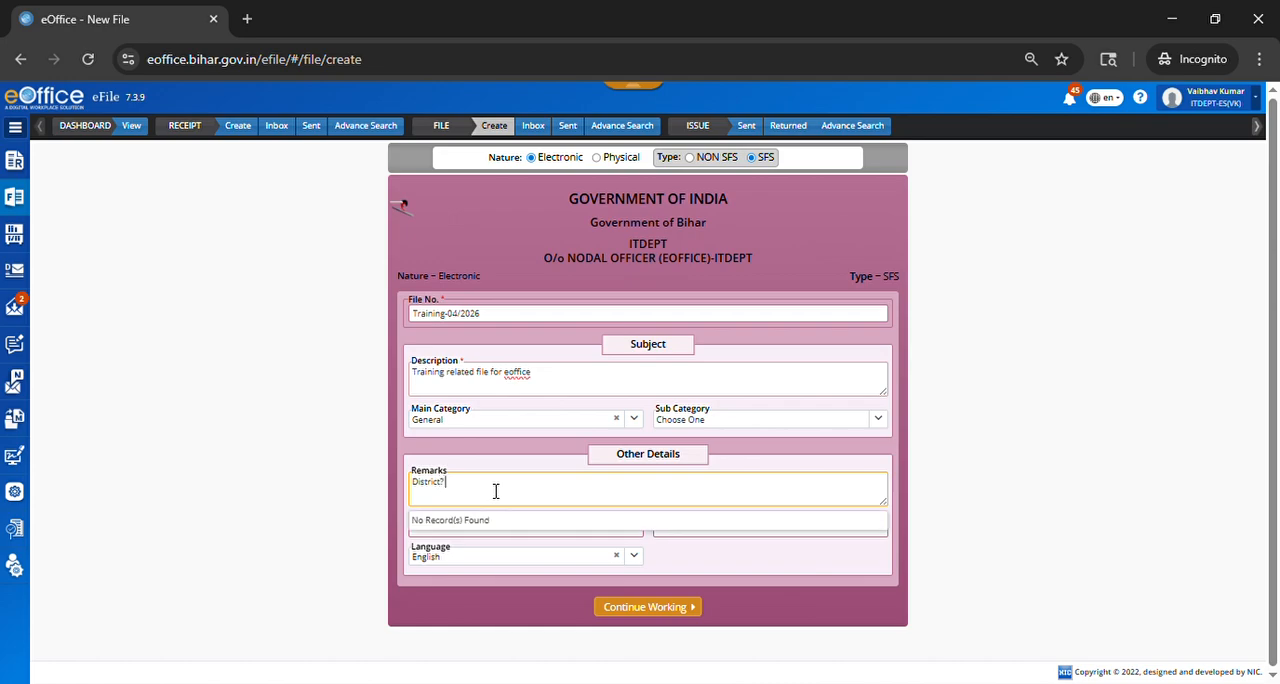
key("BackSpace")
type("/ person/ heder")
right_click(497, 491)
left_click(604, 513)
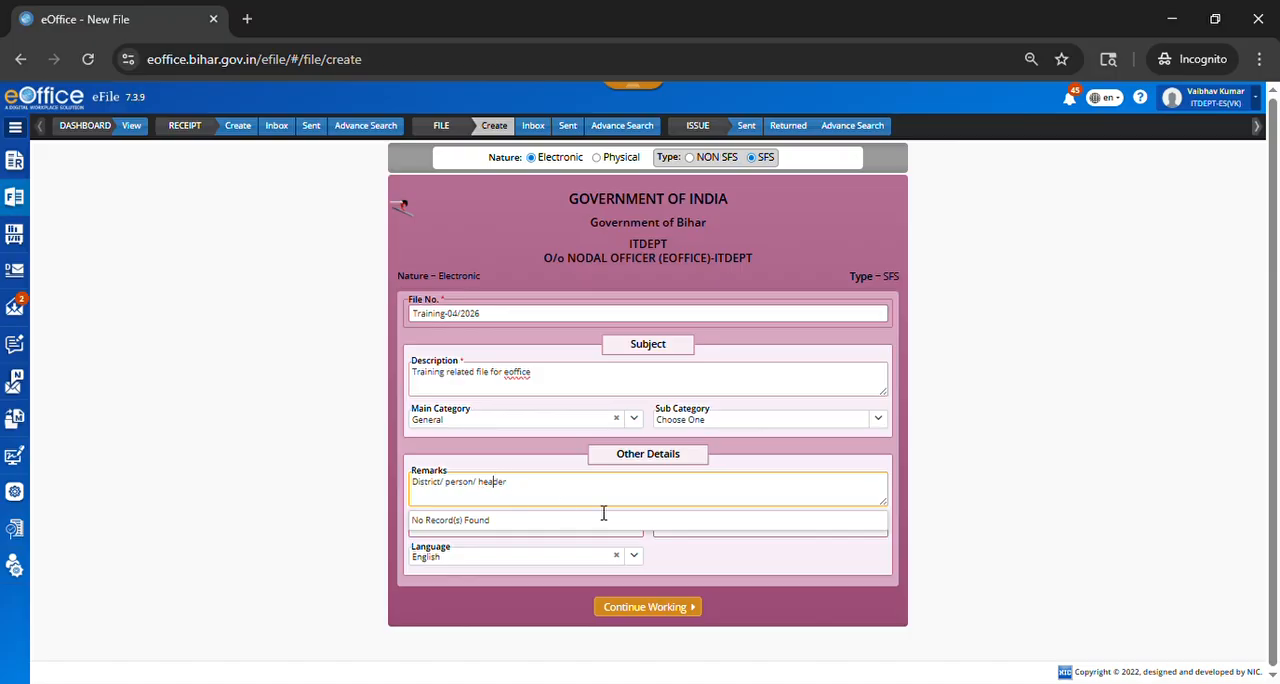
left_click(502, 535)
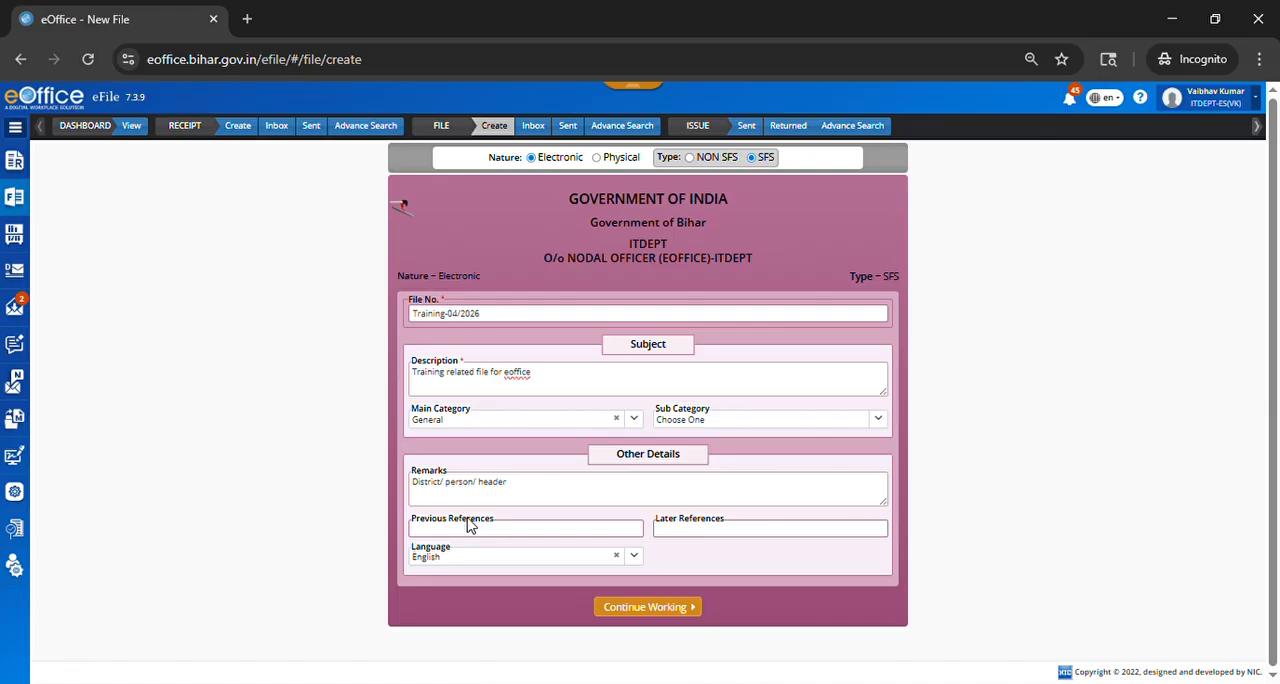
Step: Set the file's language to Hindi and cancel out of the file number generation confirmation
left_click(634, 557)
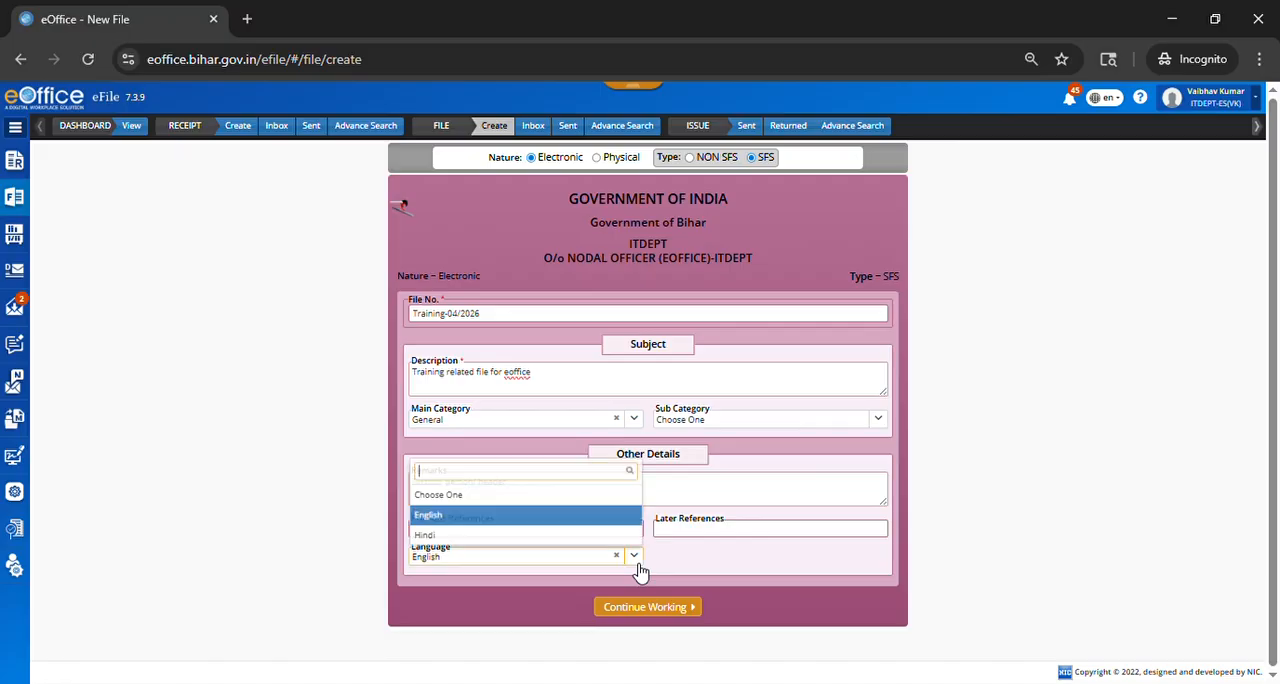
left_click(458, 518)
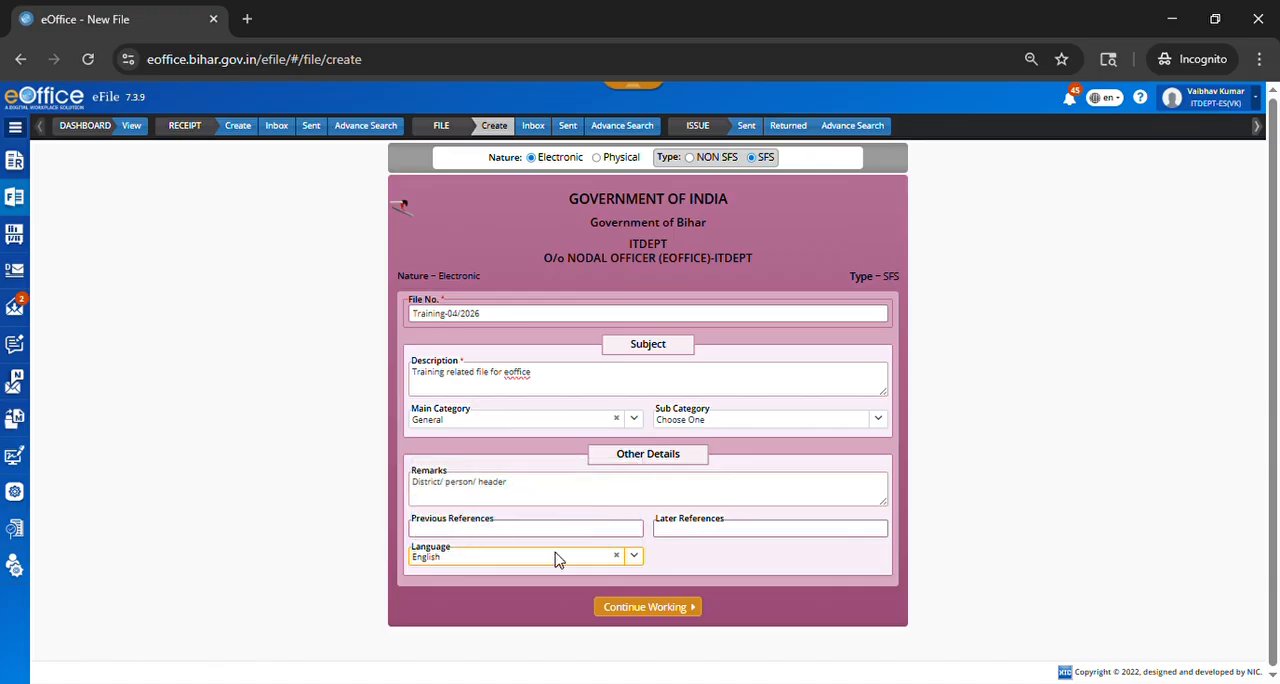
left_click(634, 556)
left_click(485, 537)
left_click(650, 608)
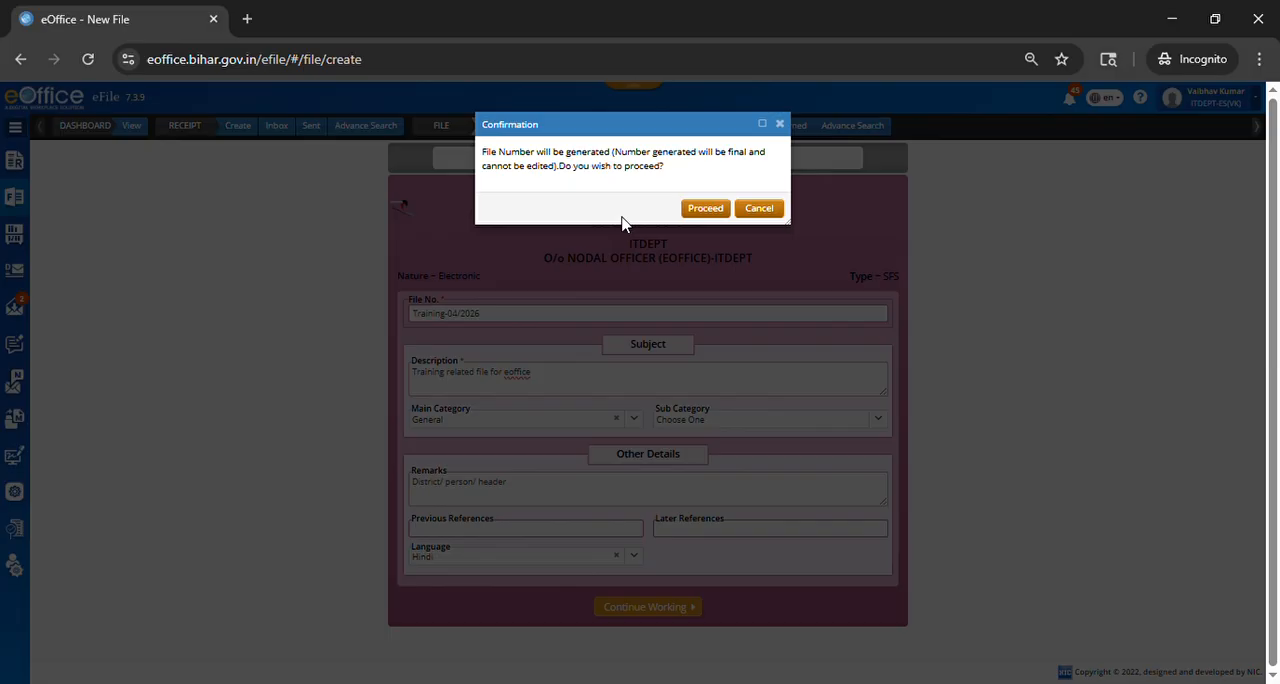
left_click(768, 210)
Step: Change the file number to TrainingAB-04/2026 and create the file, agreeing to the final number generation
left_click(457, 316)
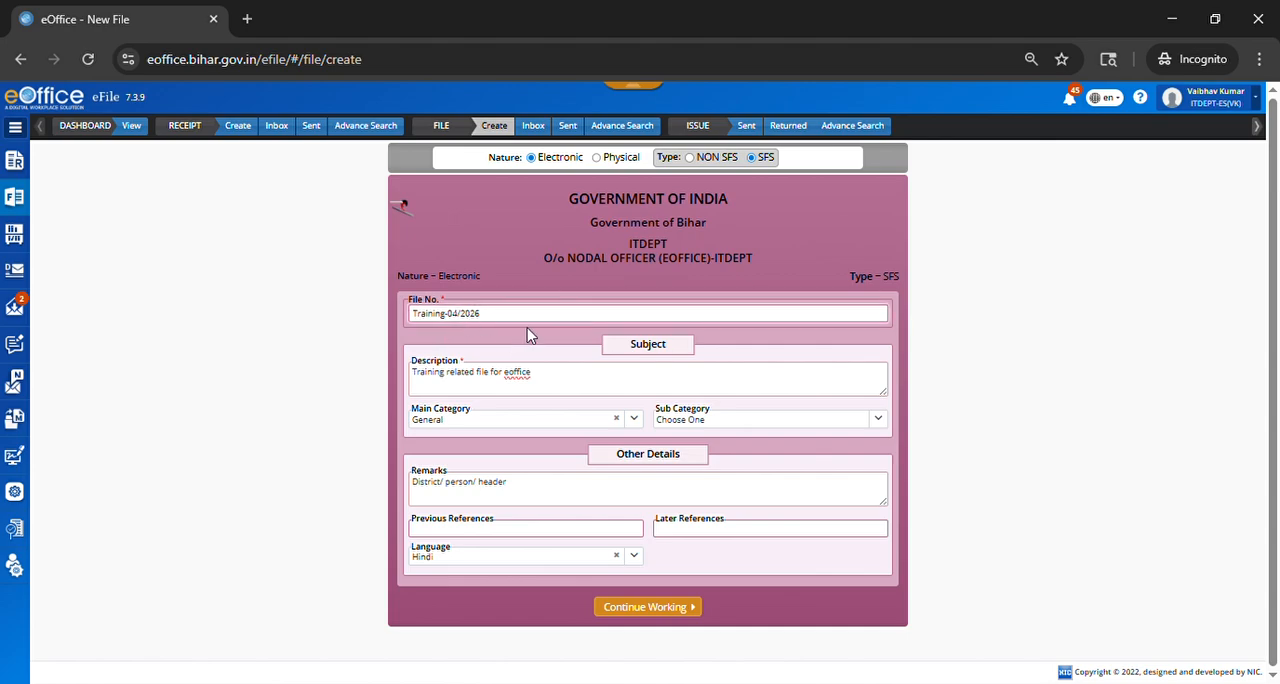
type("/")
type("ab")
key("BackSpace")
key("BackSpace")
type("AB")
left_click(651, 608)
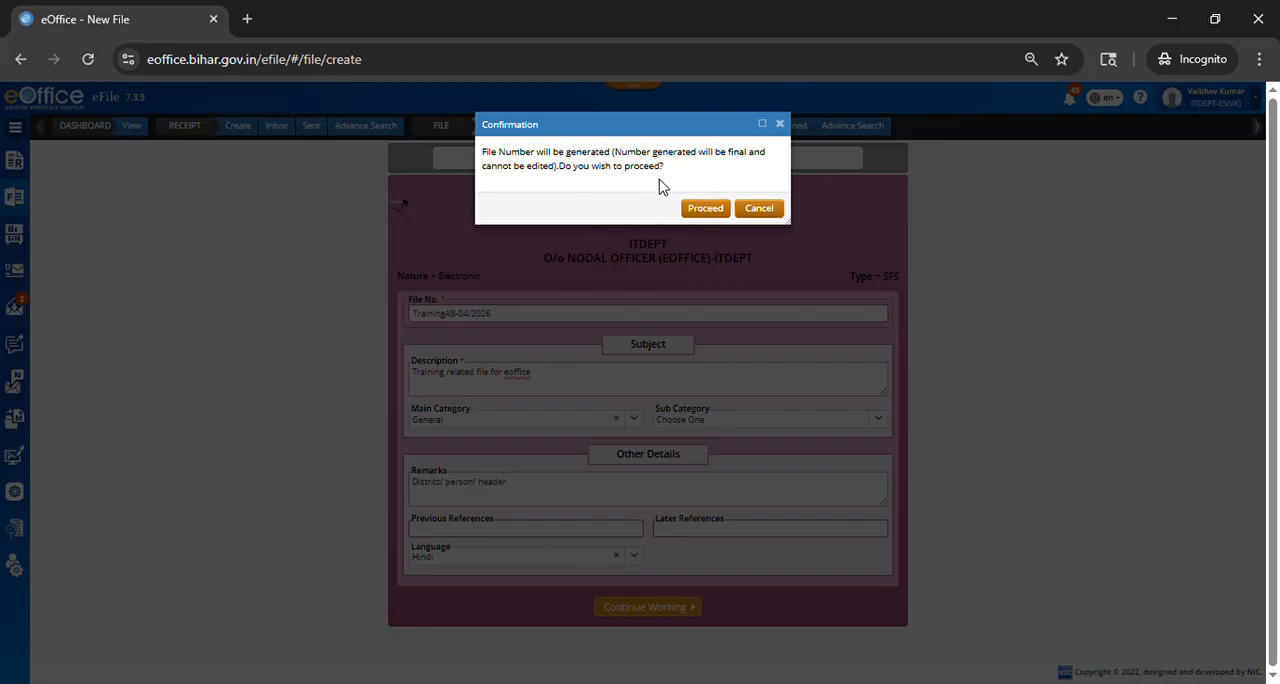
left_click(698, 214)
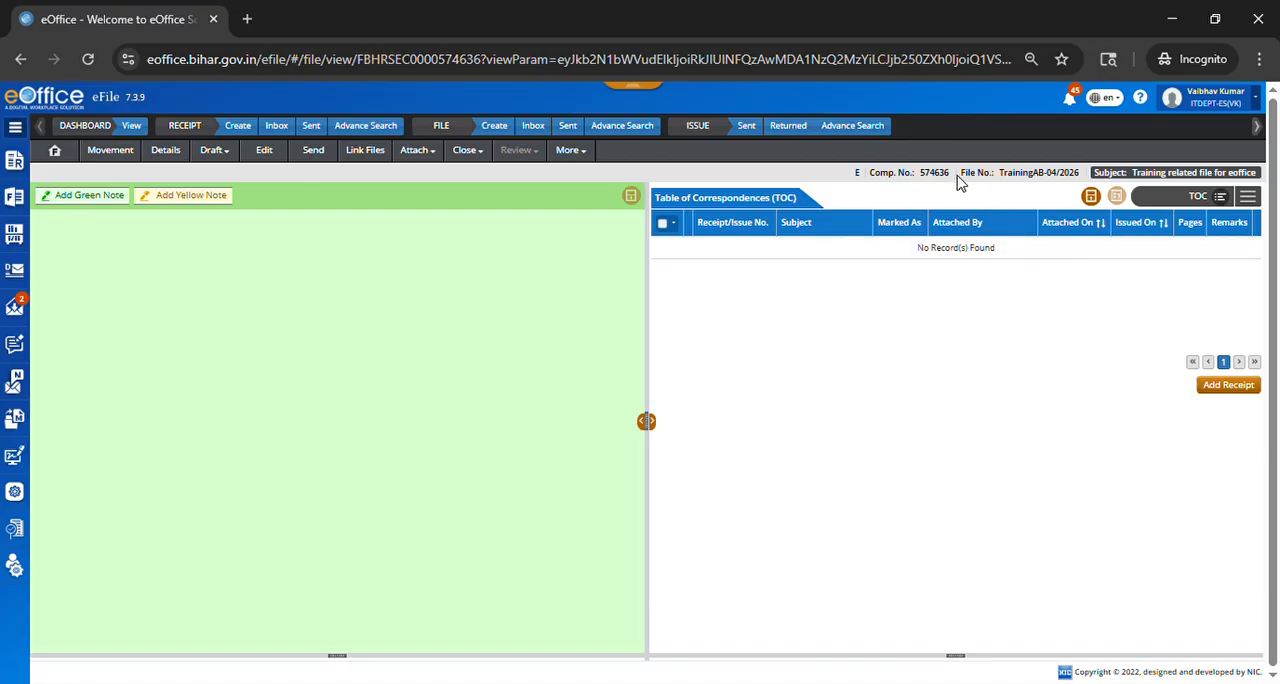
Step: Check the created file's file number and computer number, and display its table of correspondences
left_click_drag(958, 180, 1090, 185)
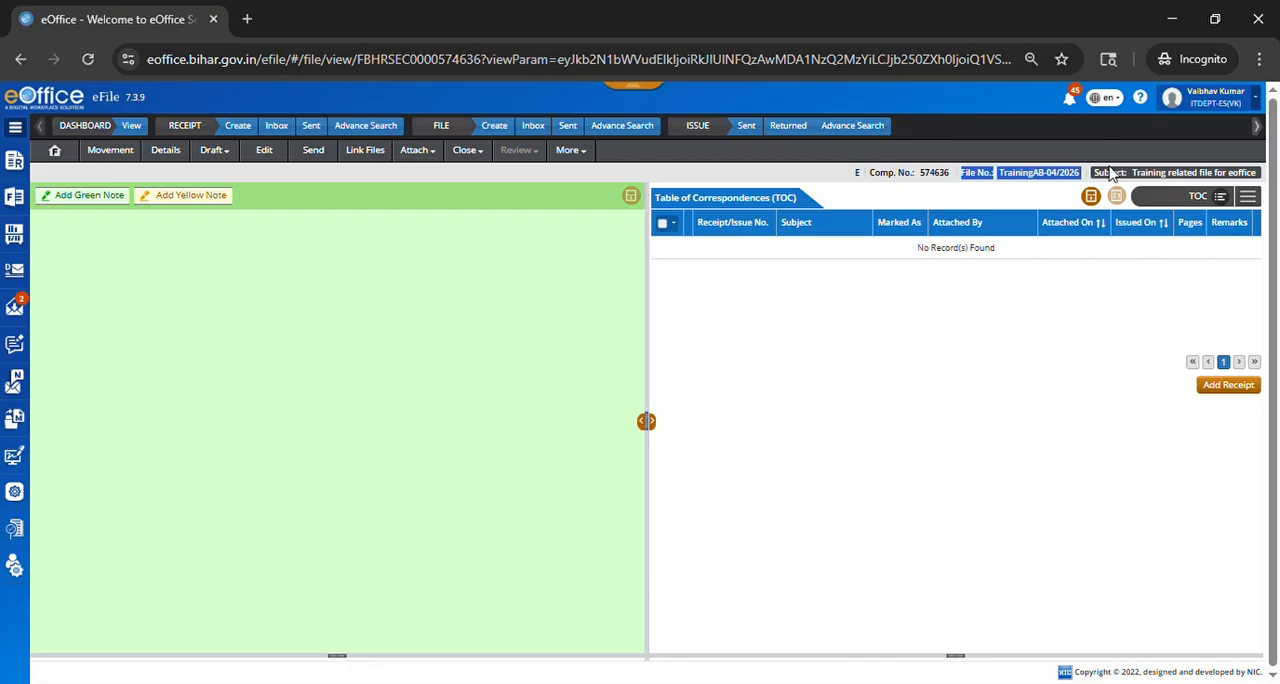
left_click(1110, 175)
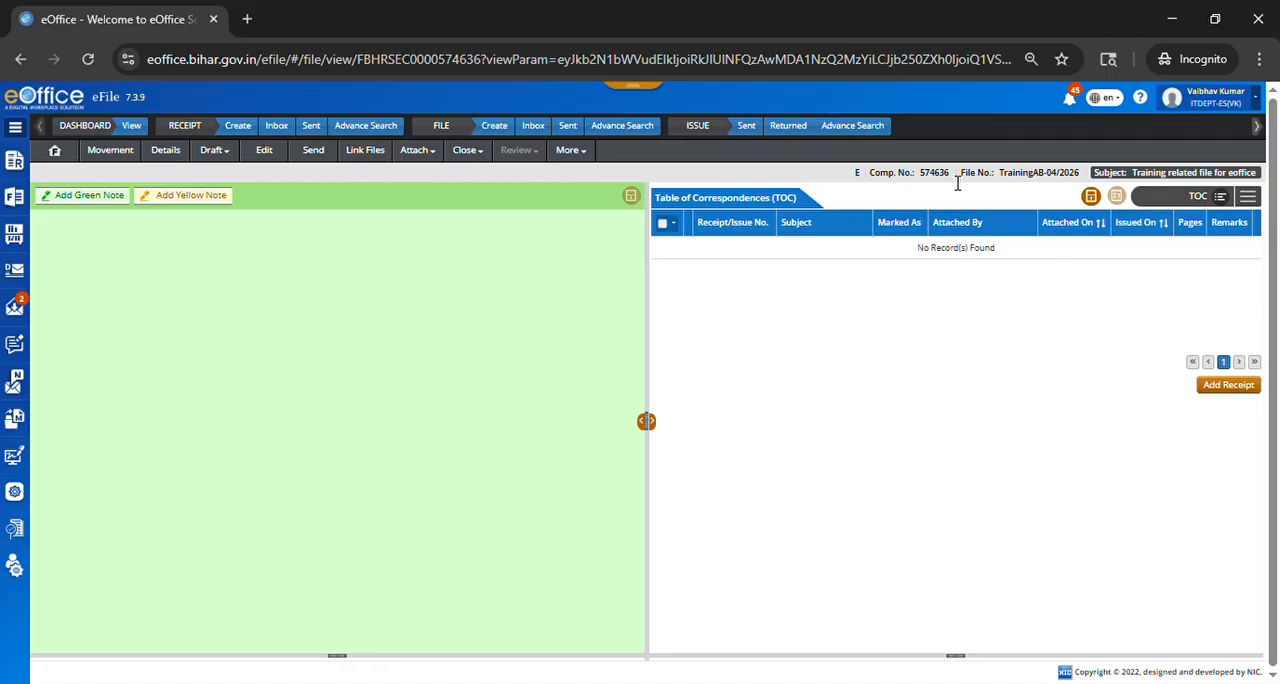
left_click_drag(955, 183, 929, 184)
left_click(941, 203)
left_click(1250, 200)
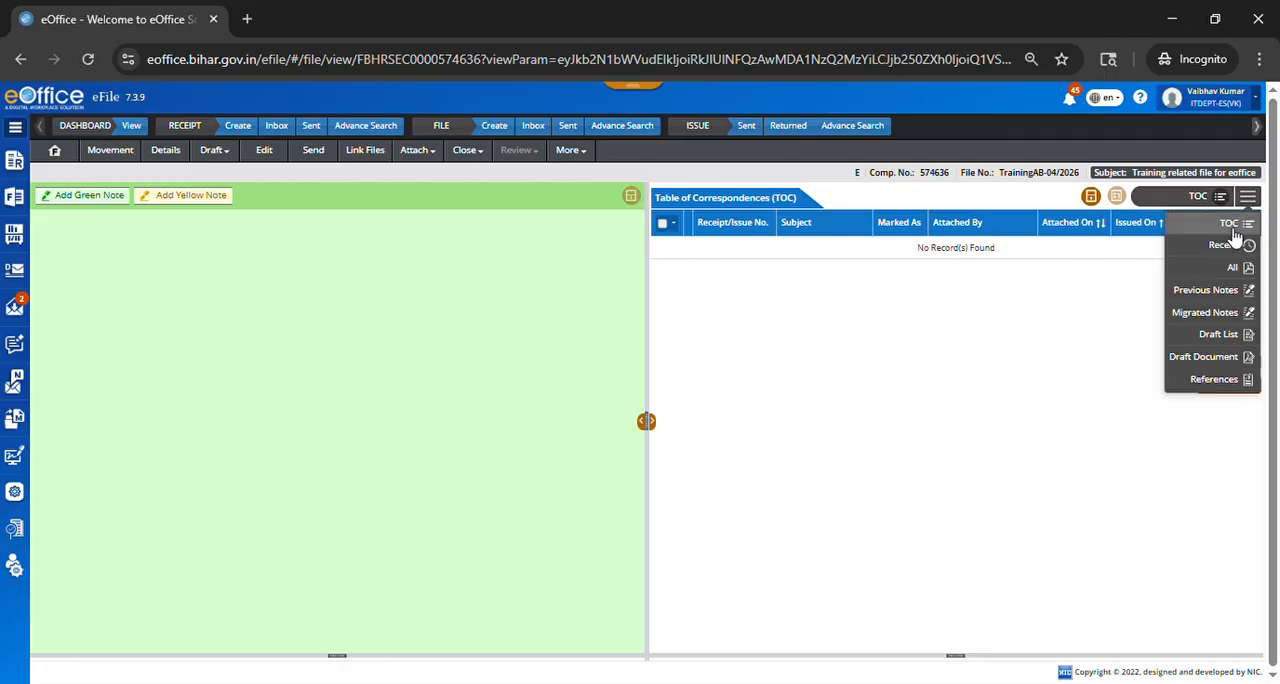
left_click(1234, 230)
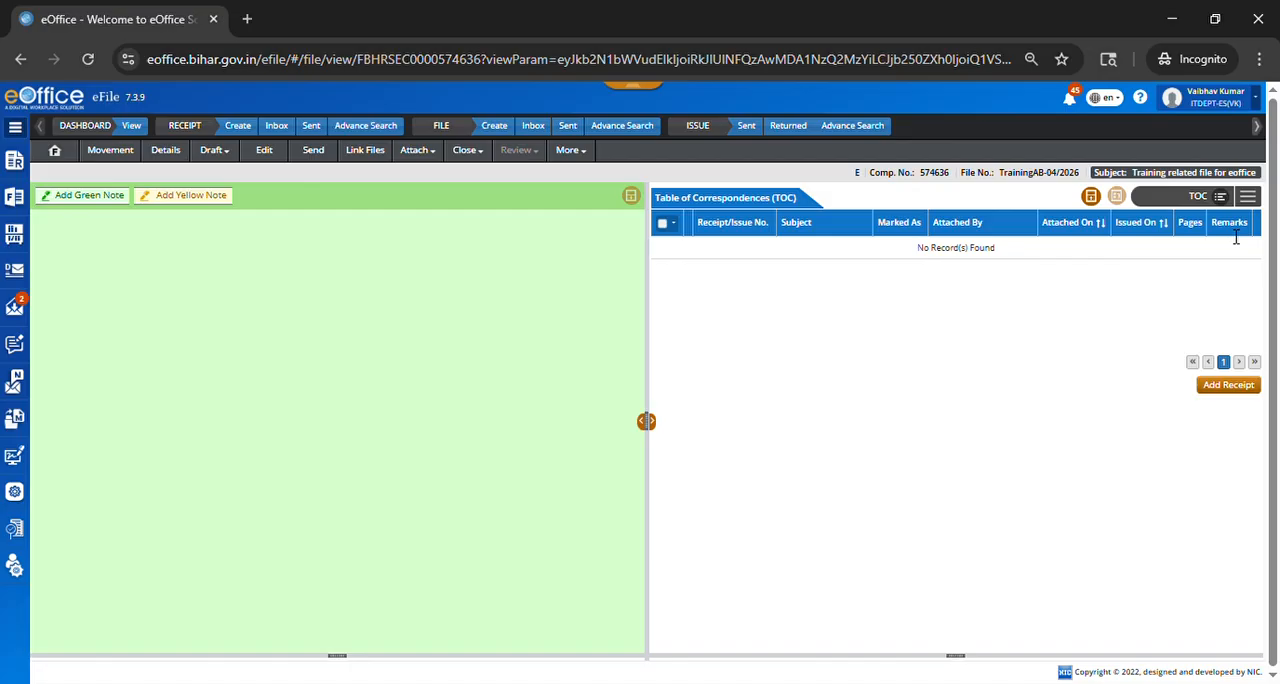
Step: Attach the 2026 receipt with the subject "holiday related" to the file's correspondence with the remarks "information"
left_click(1227, 390)
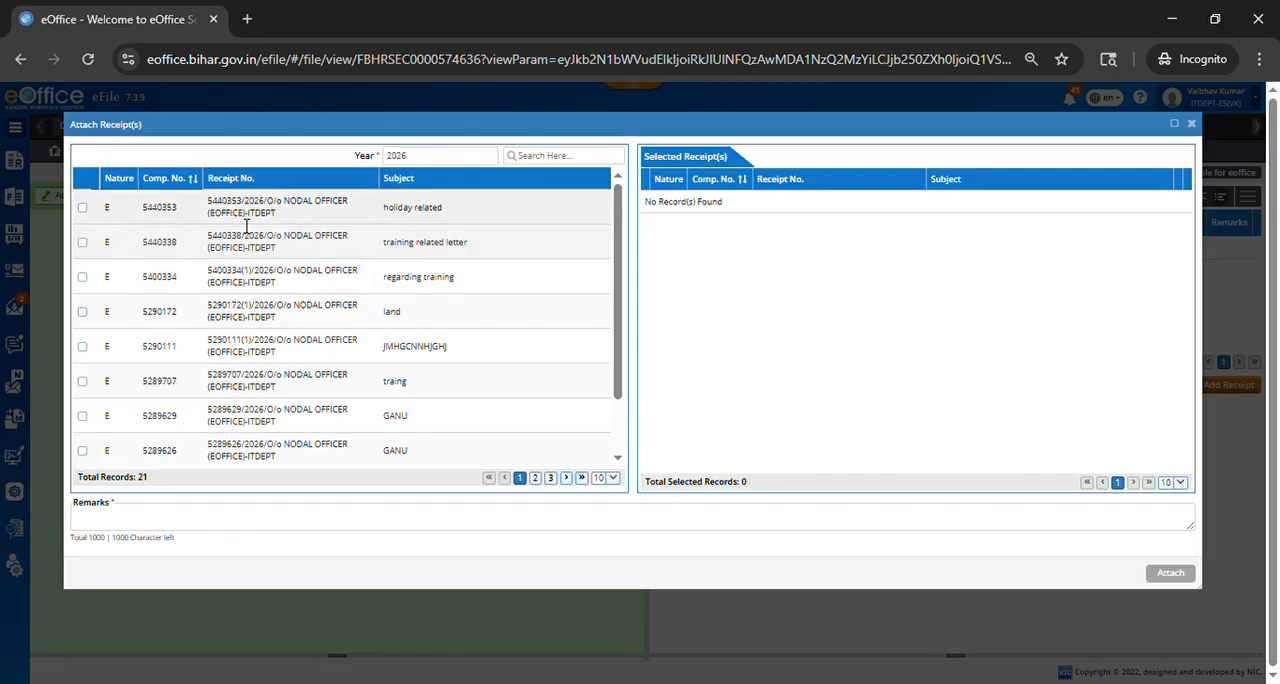
scroll(246, 277, "down", 1)
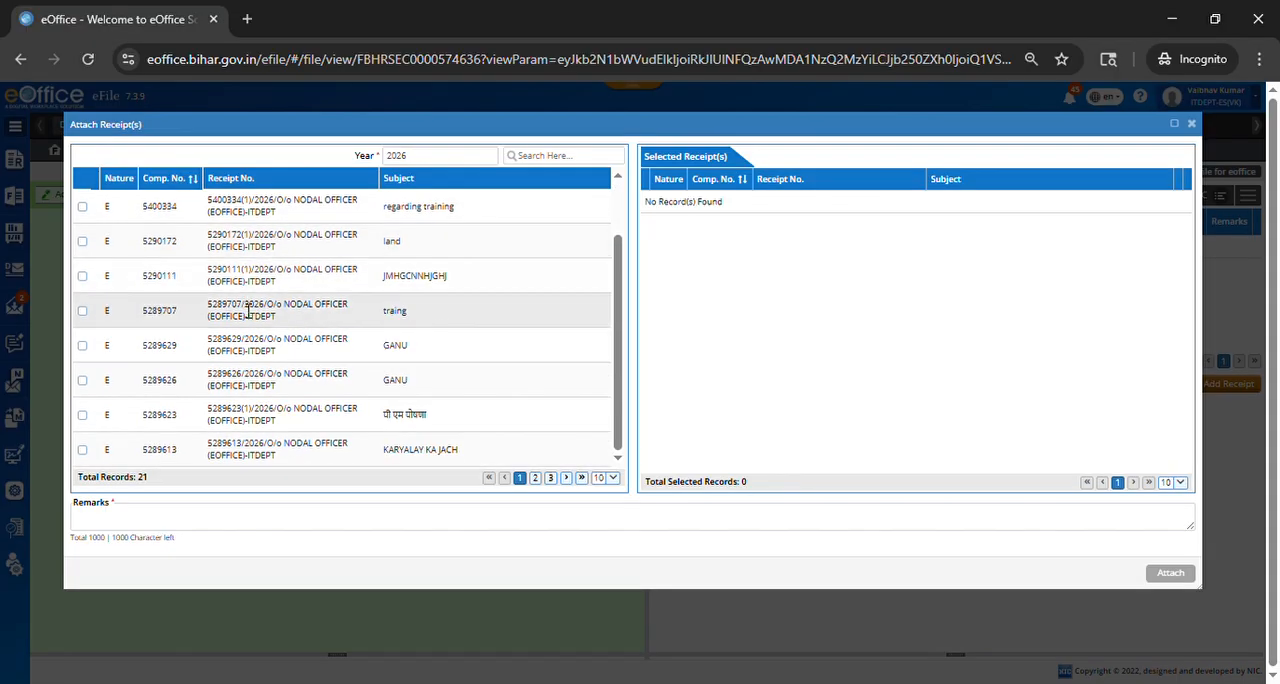
scroll(248, 312, "up", 1)
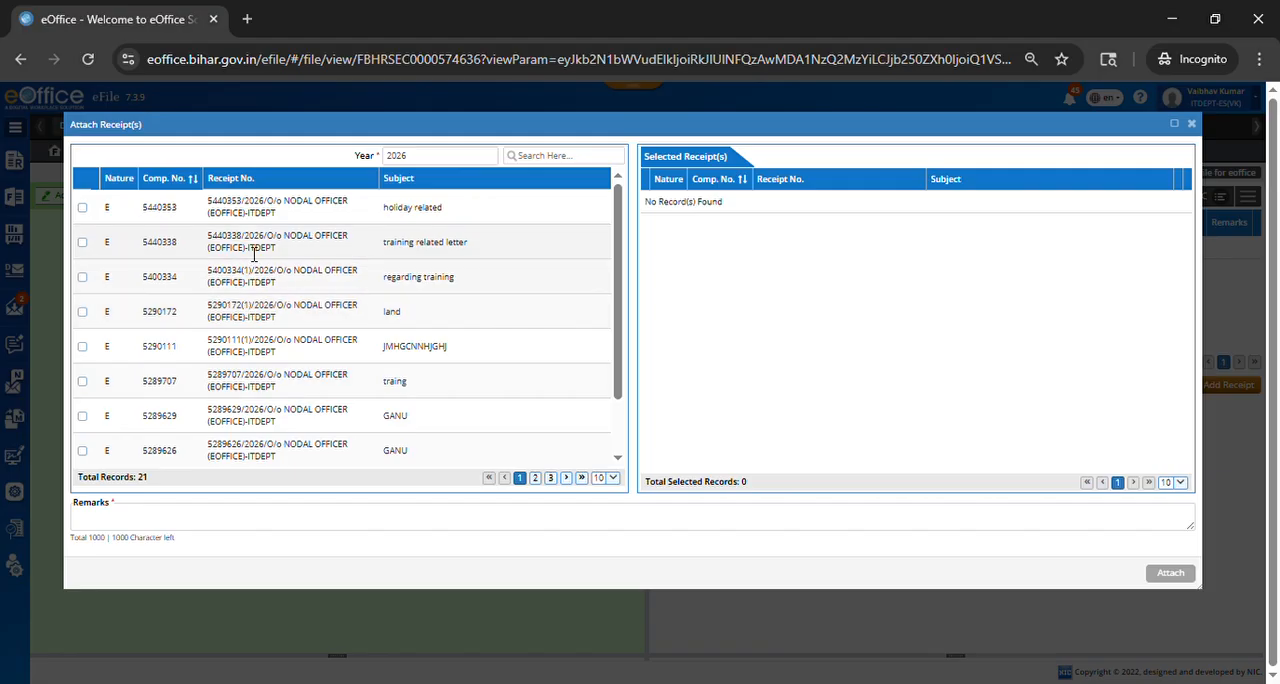
scroll(260, 232, "down", 1)
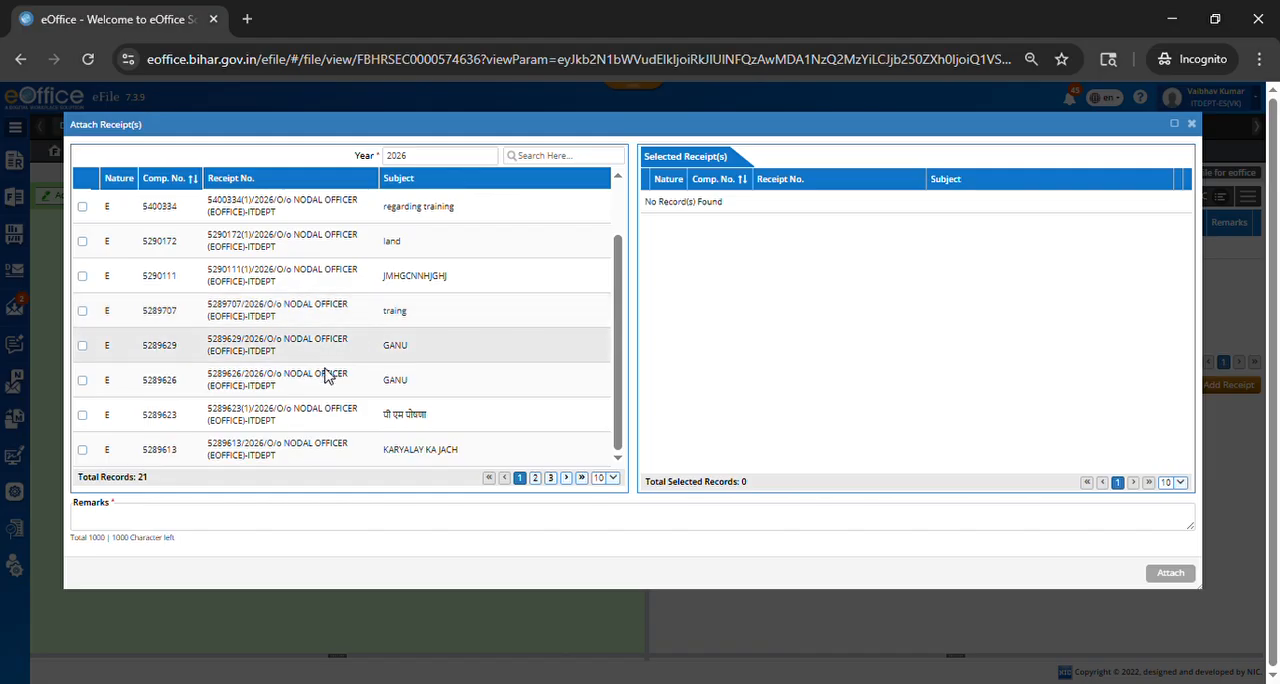
scroll(366, 290, "up", 2)
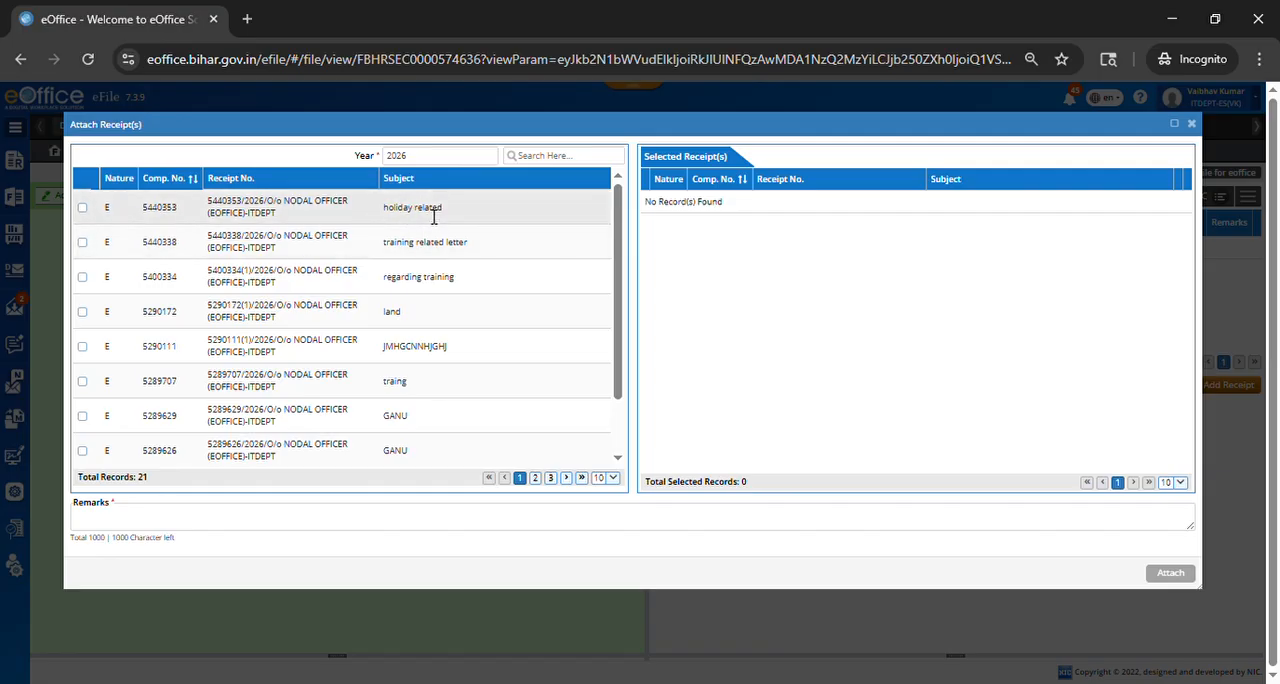
left_click(82, 207)
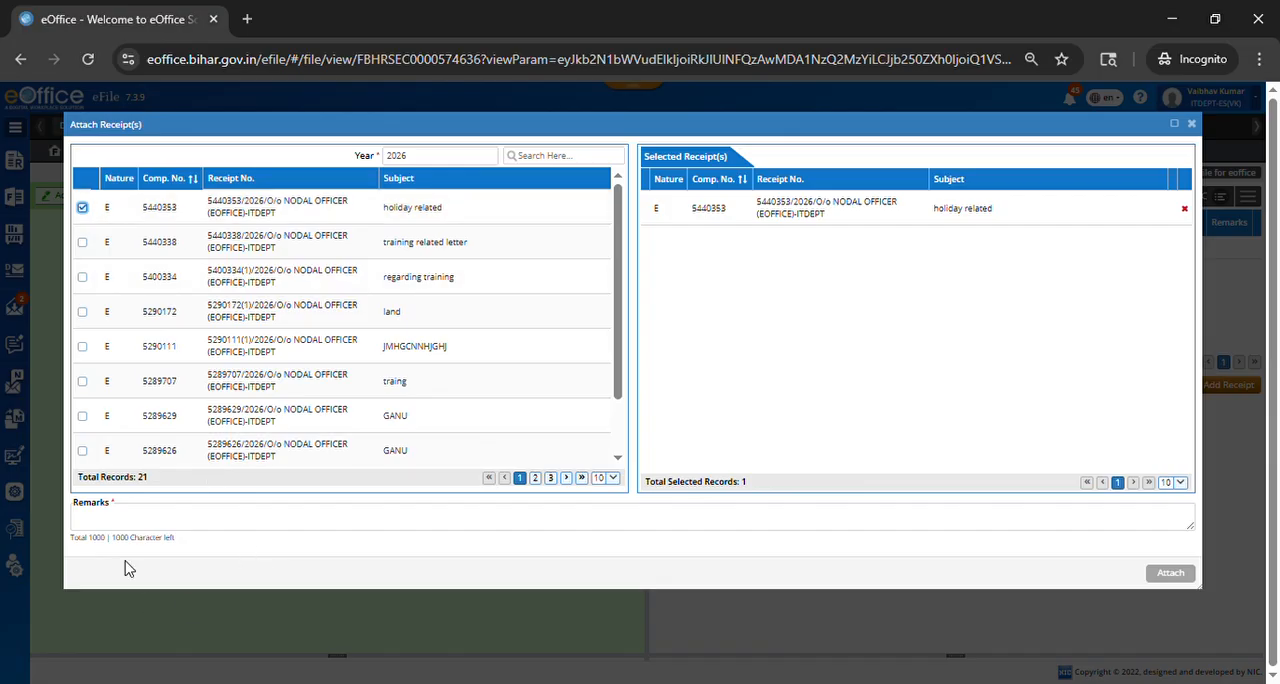
left_click(137, 524)
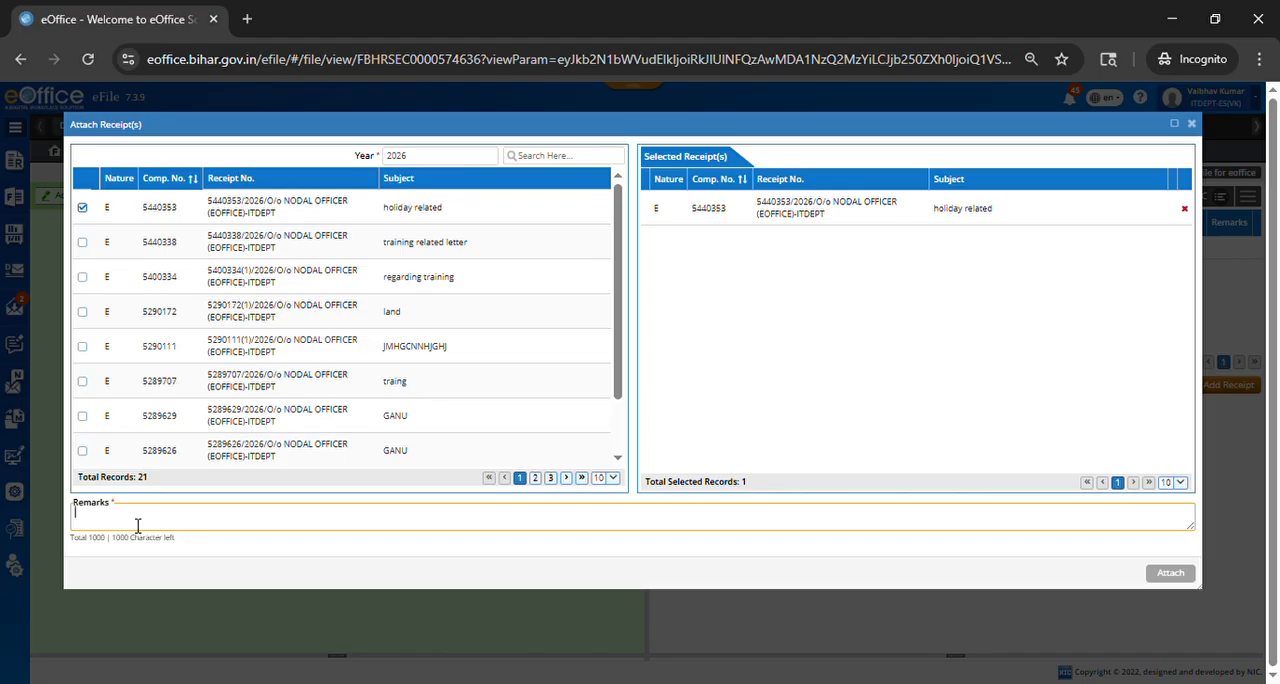
type("information")
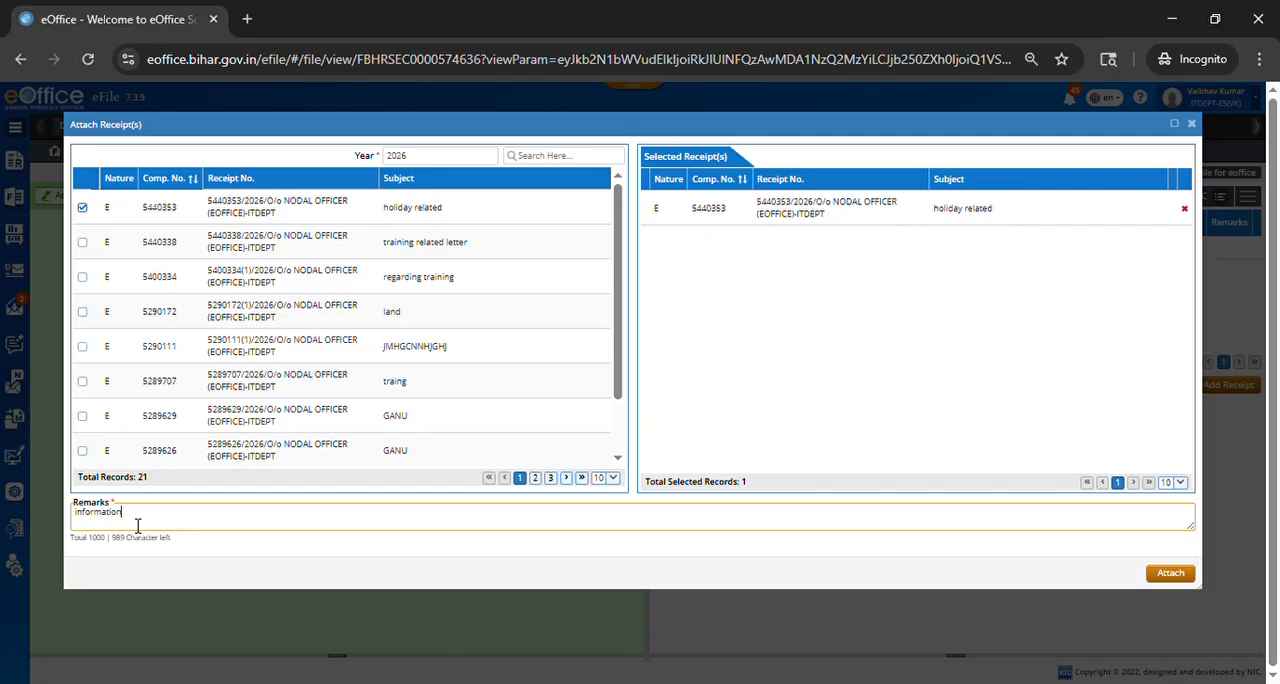
left_click(1172, 574)
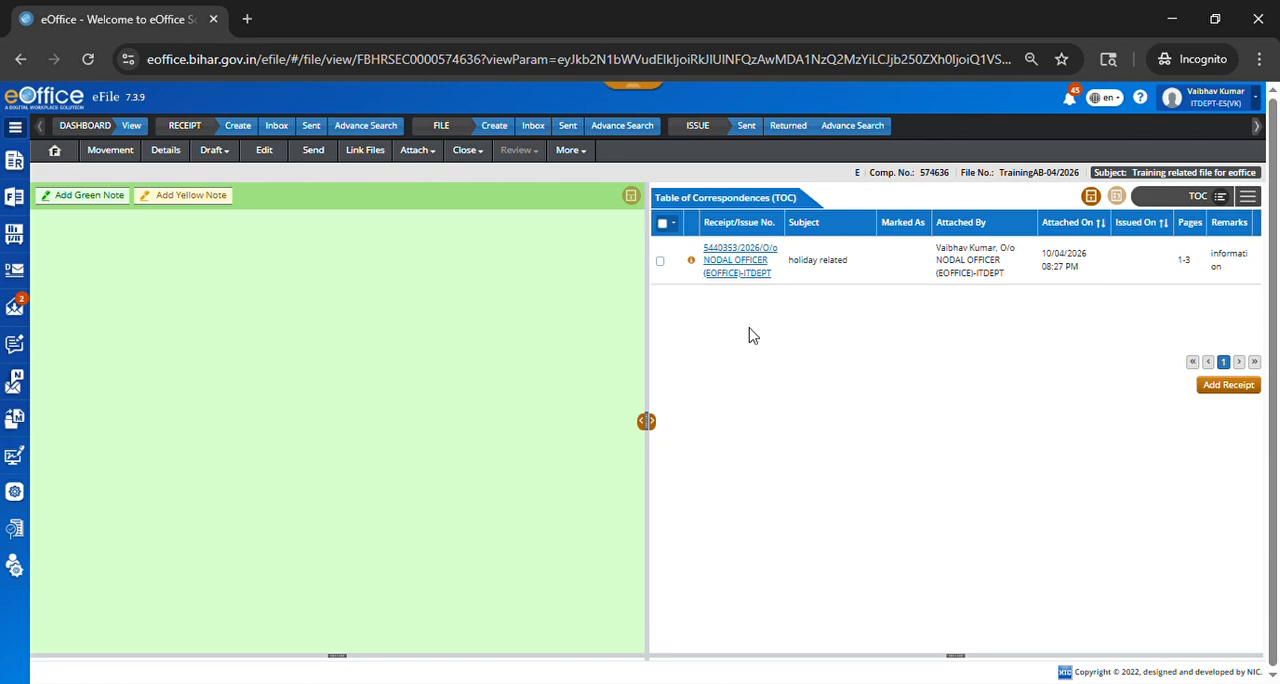
Step: Start a new electronic receipt and upload the three-page Hindi leave travel letter PDF to it
left_click(276, 128)
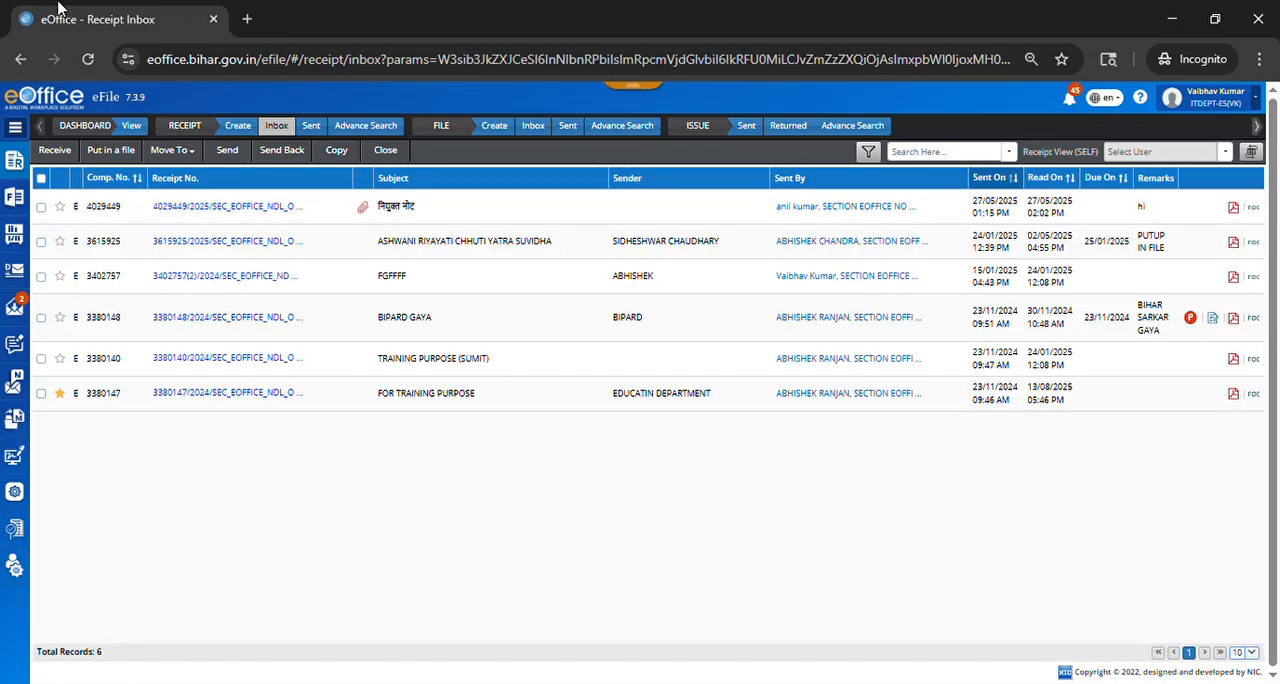
left_click(20, 60)
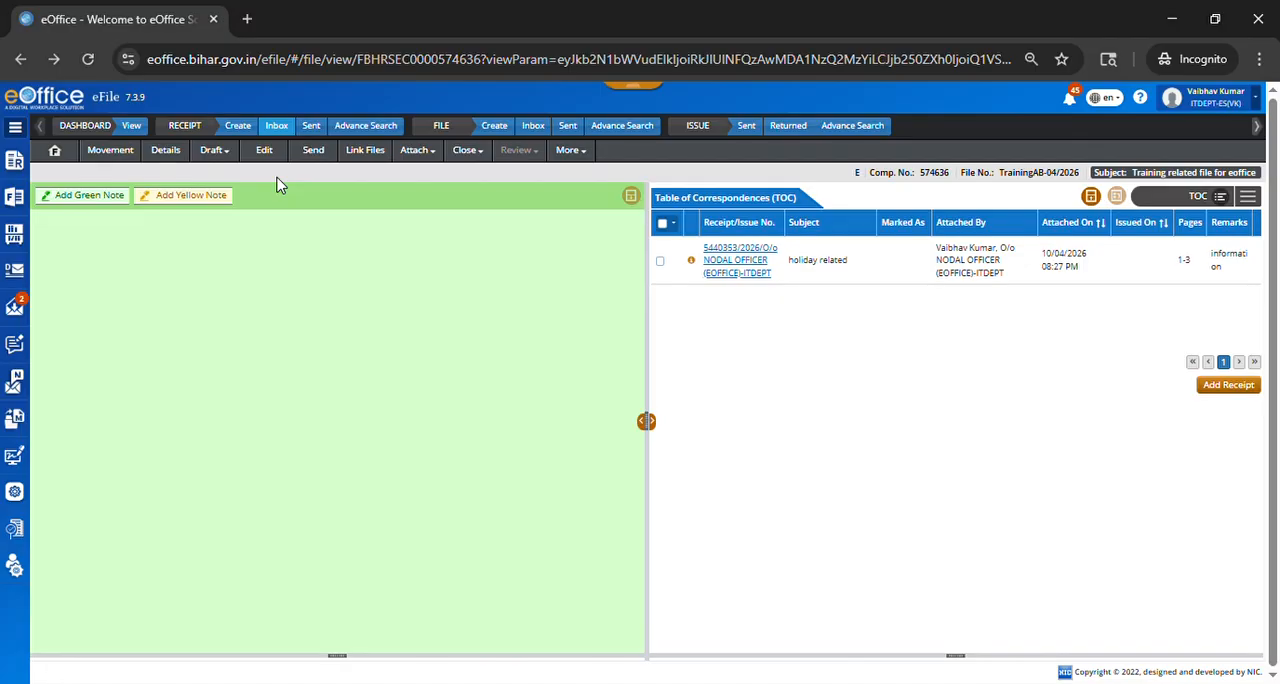
left_click(240, 127)
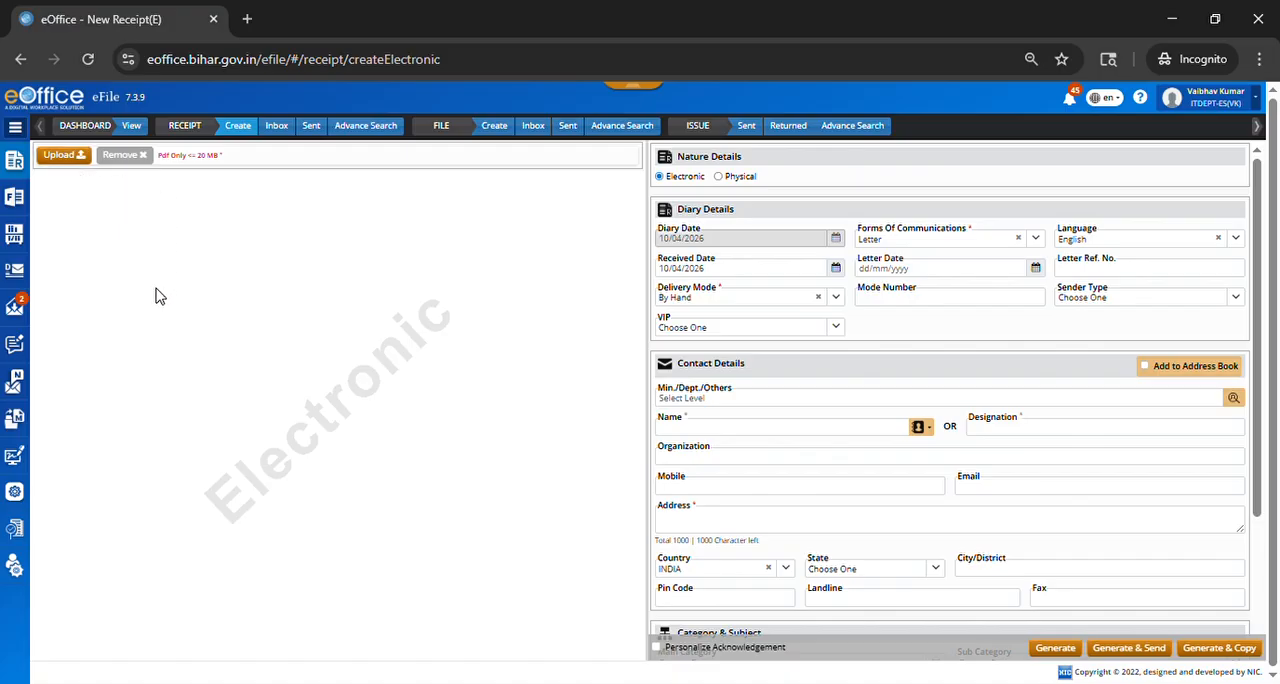
left_click(74, 162)
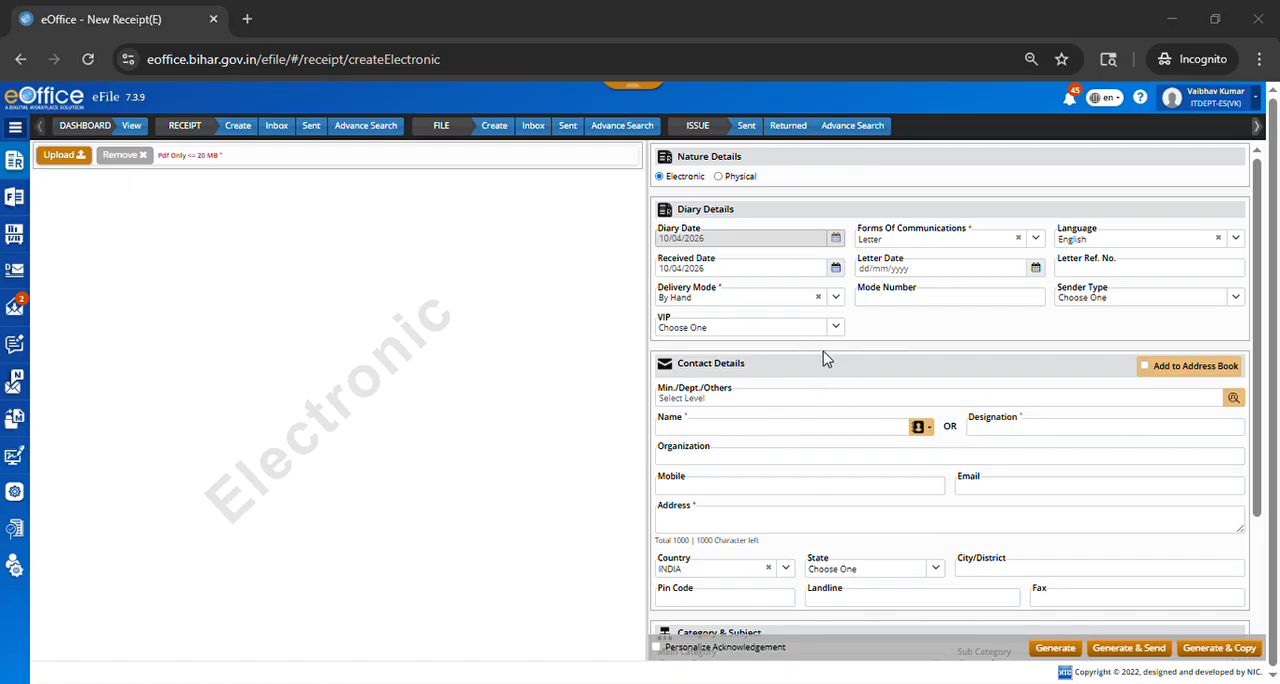
left_click(1017, 597)
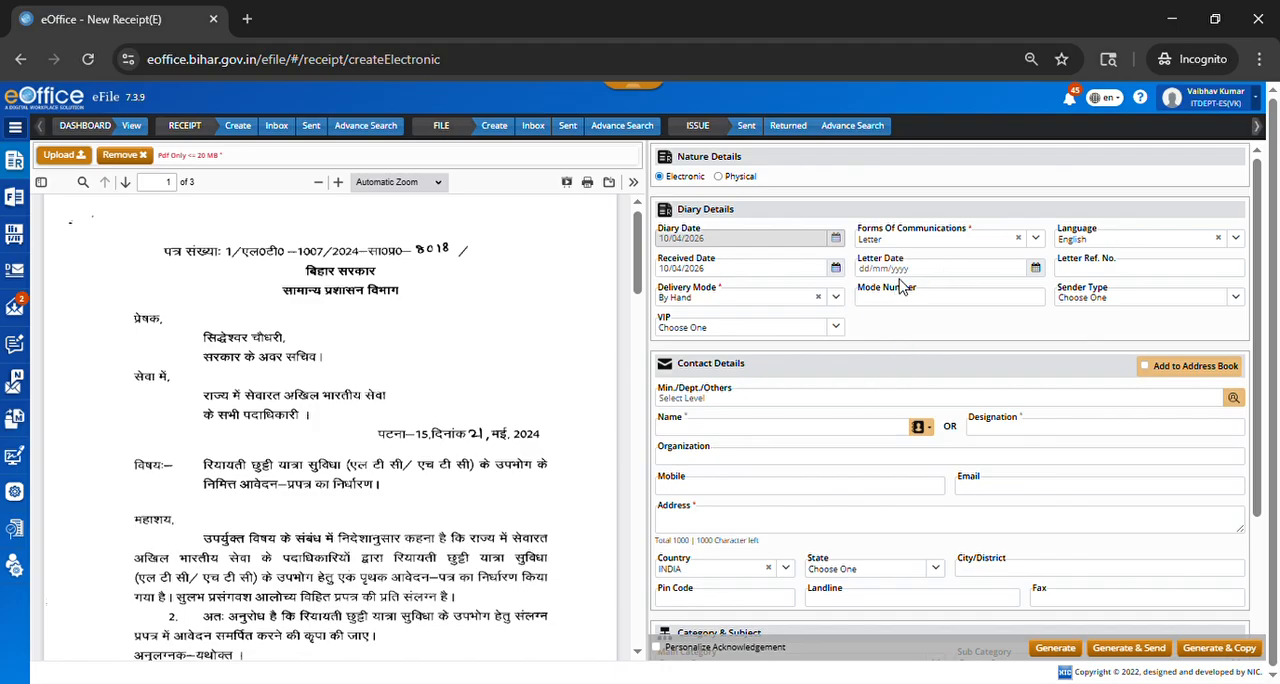
Step: Set the receipt's letter date to 21/05/2024 and its letter reference number to 8015
left_click(930, 280)
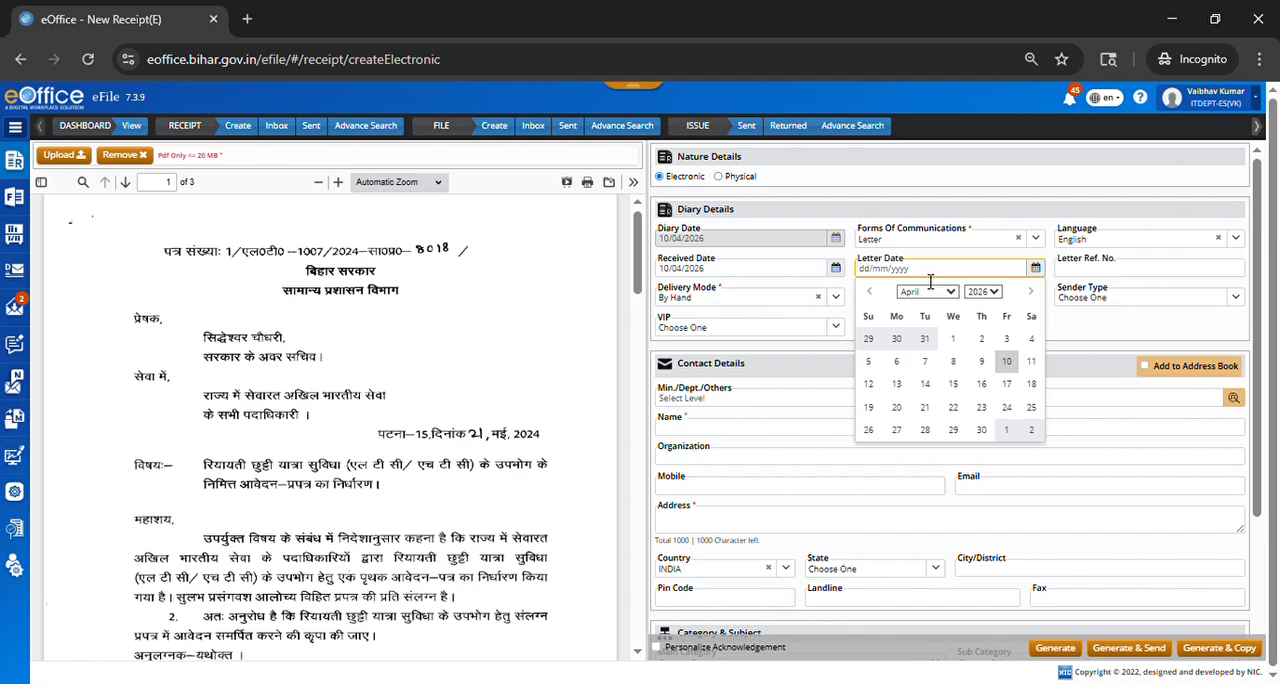
type("21/05/2024")
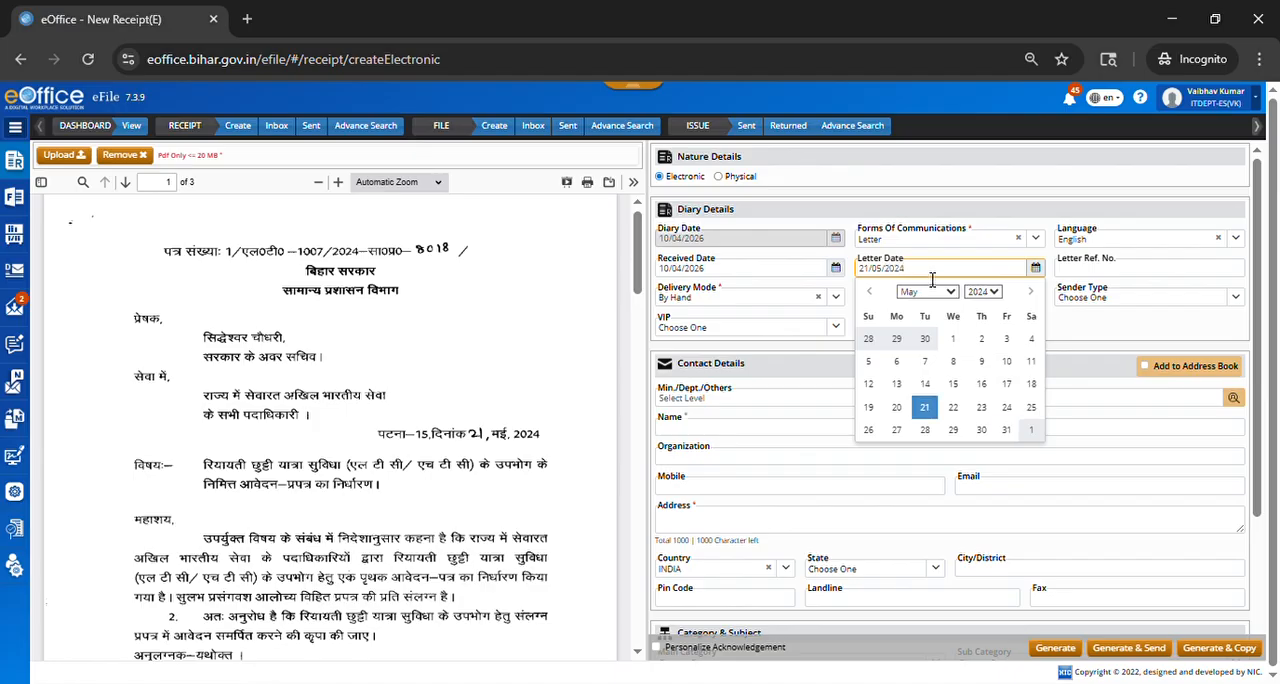
left_click(1131, 277)
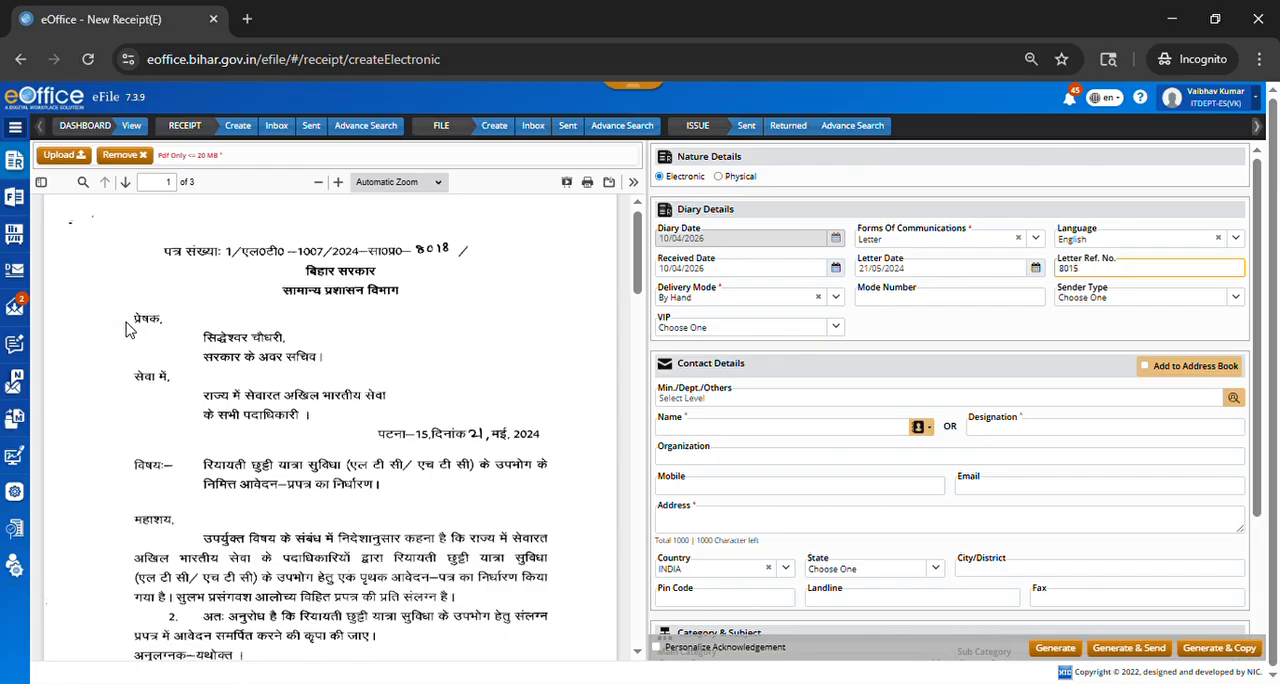
Step: Enter the sender's name from the letter and the designation US in the receipt's contact details
left_click_drag(146, 331, 282, 346)
left_click(282, 346)
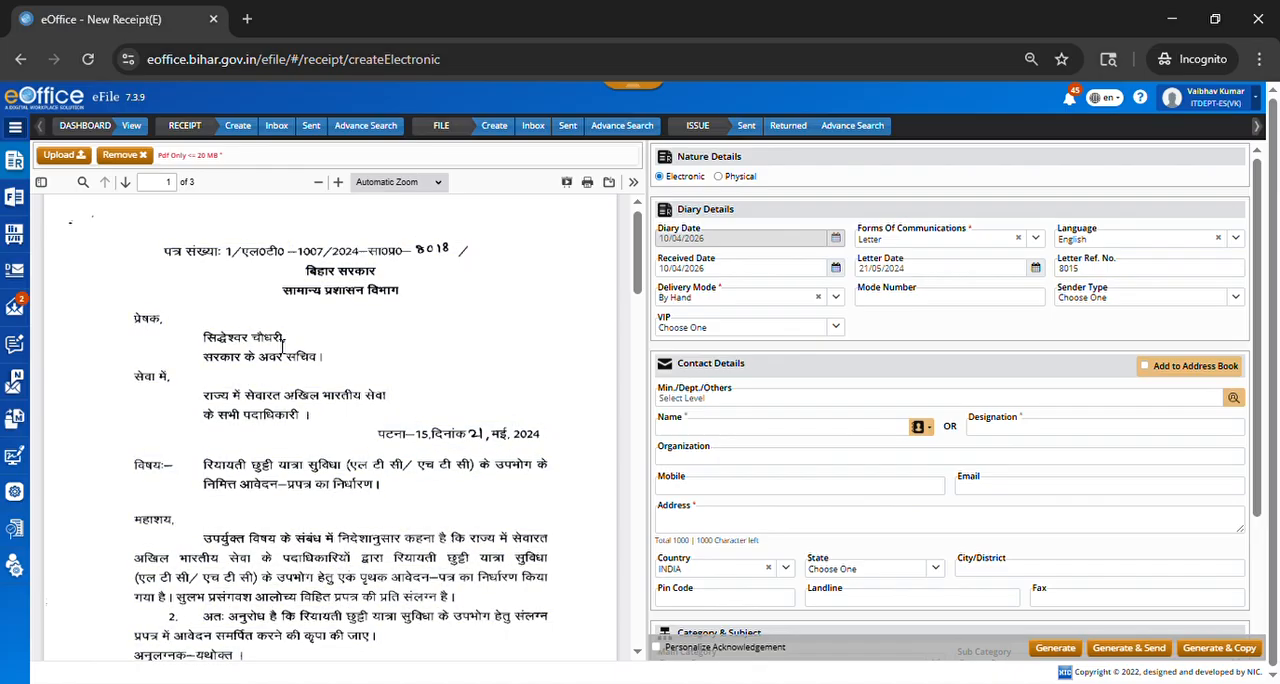
left_click(697, 440)
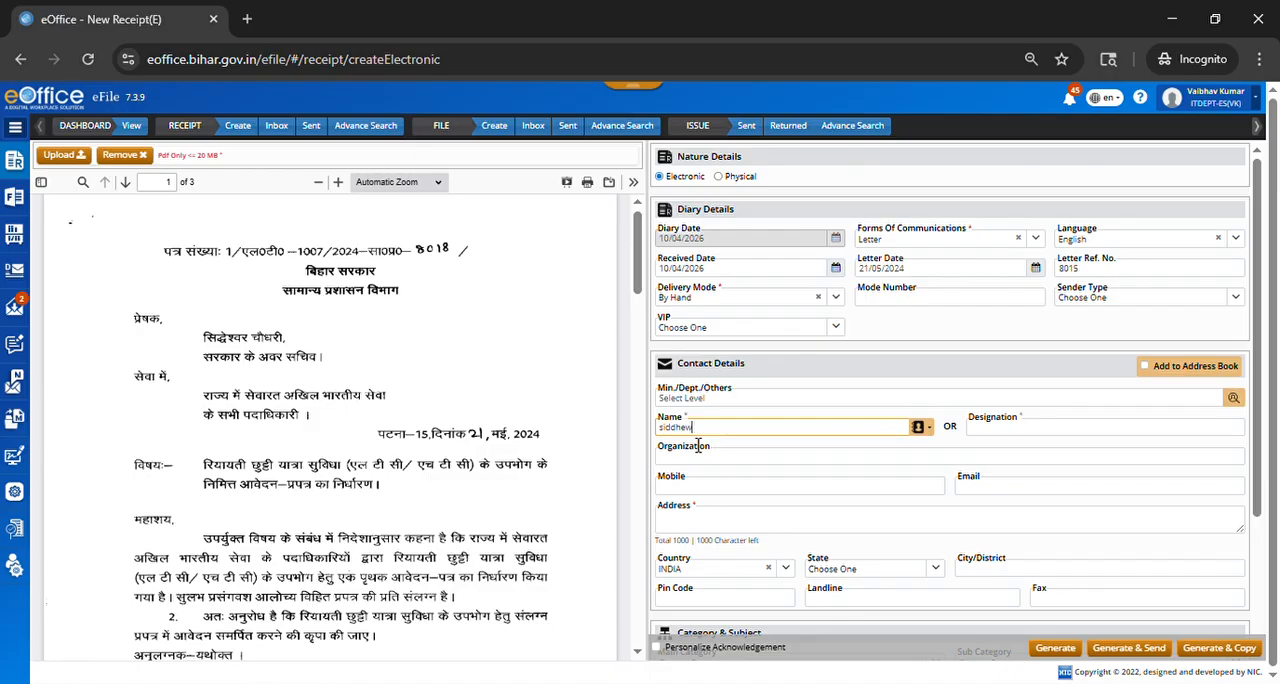
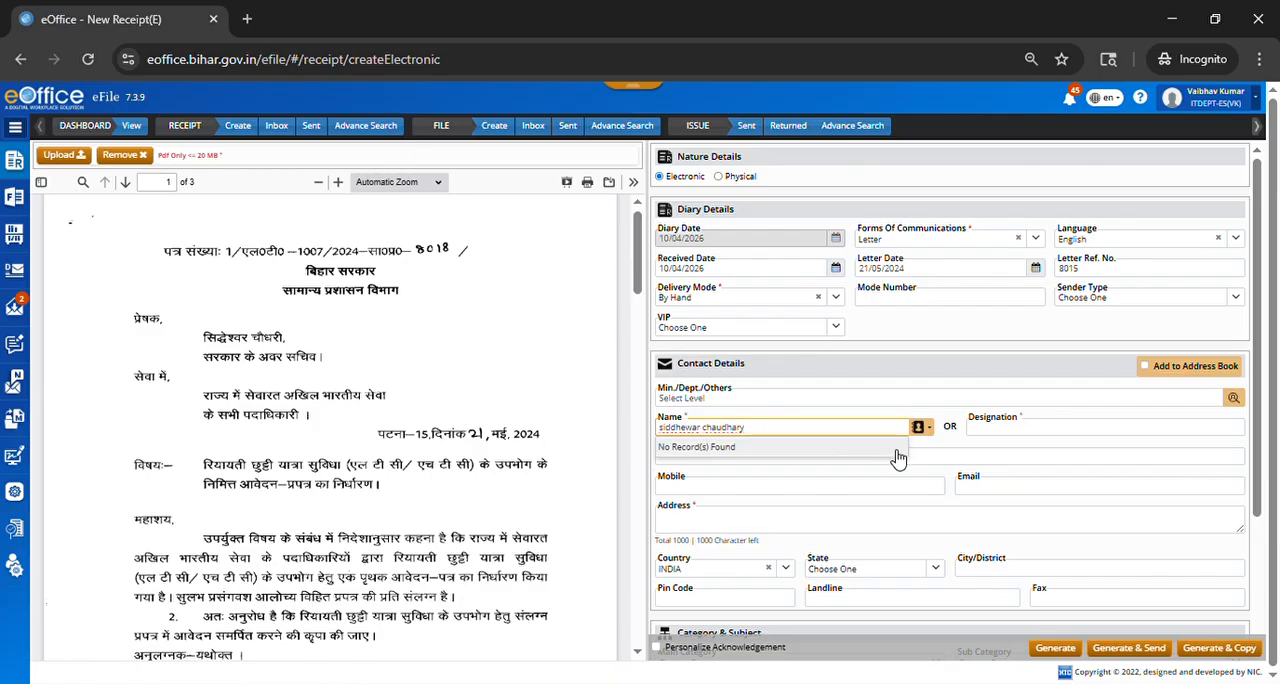
left_click(1016, 430)
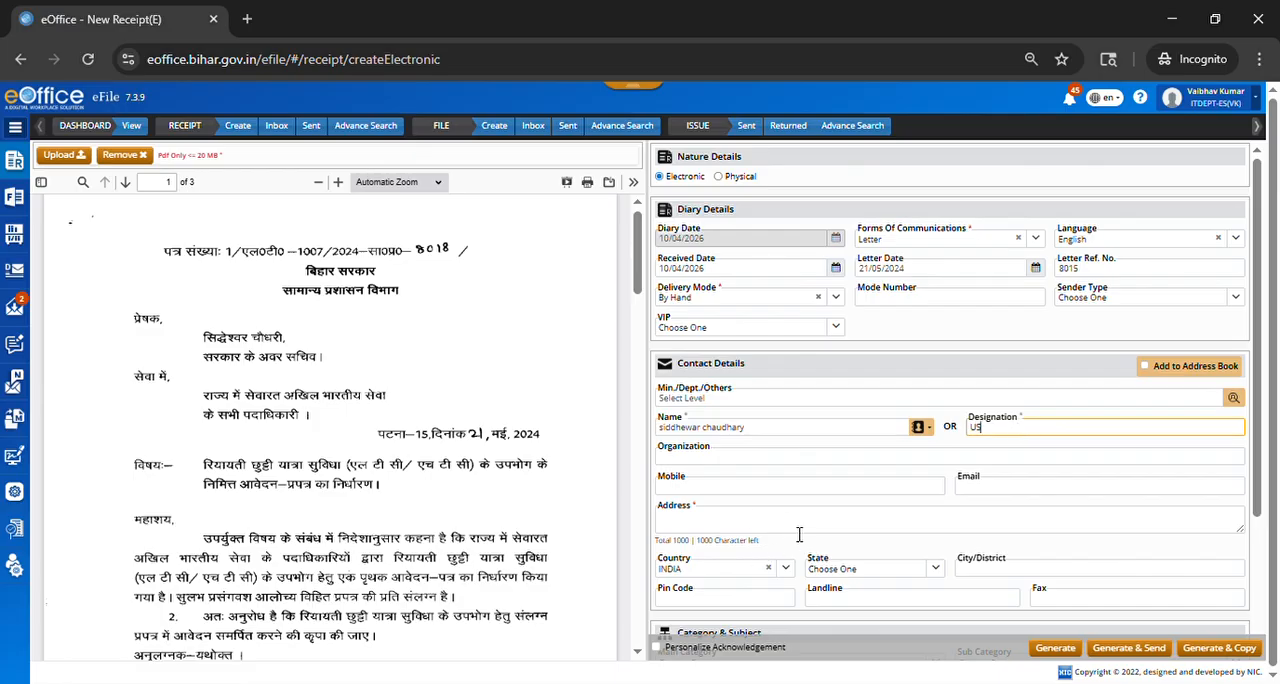
Step: Fill in the sender's address with the issuing department and state, leaving the mobile and email blank
left_click(710, 528)
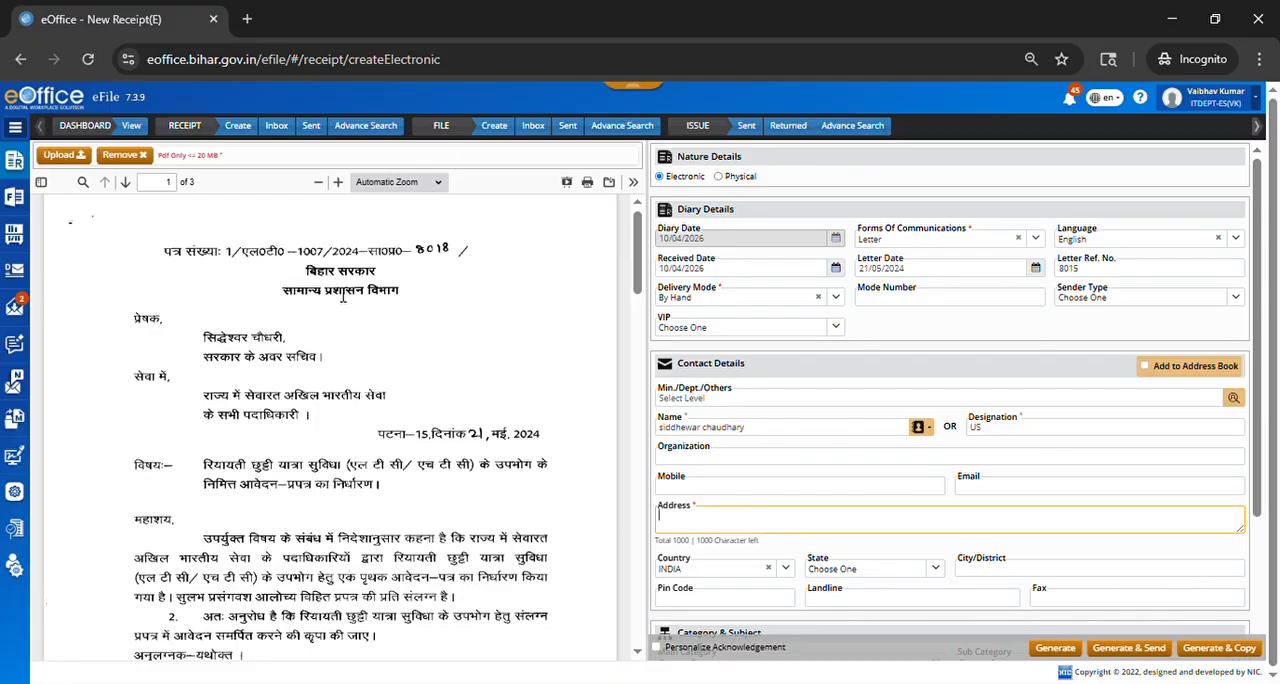
type("GAD Bihar")
scroll(766, 471, "down", 1)
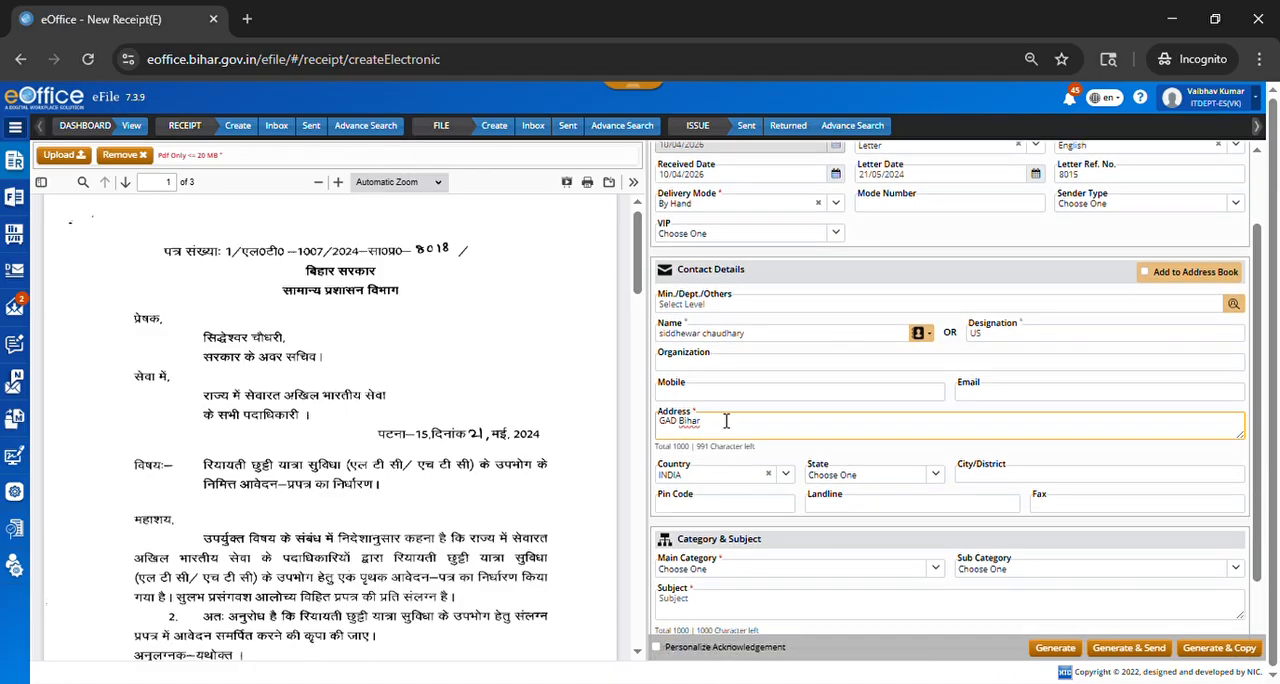
left_click(726, 394)
left_click(975, 395)
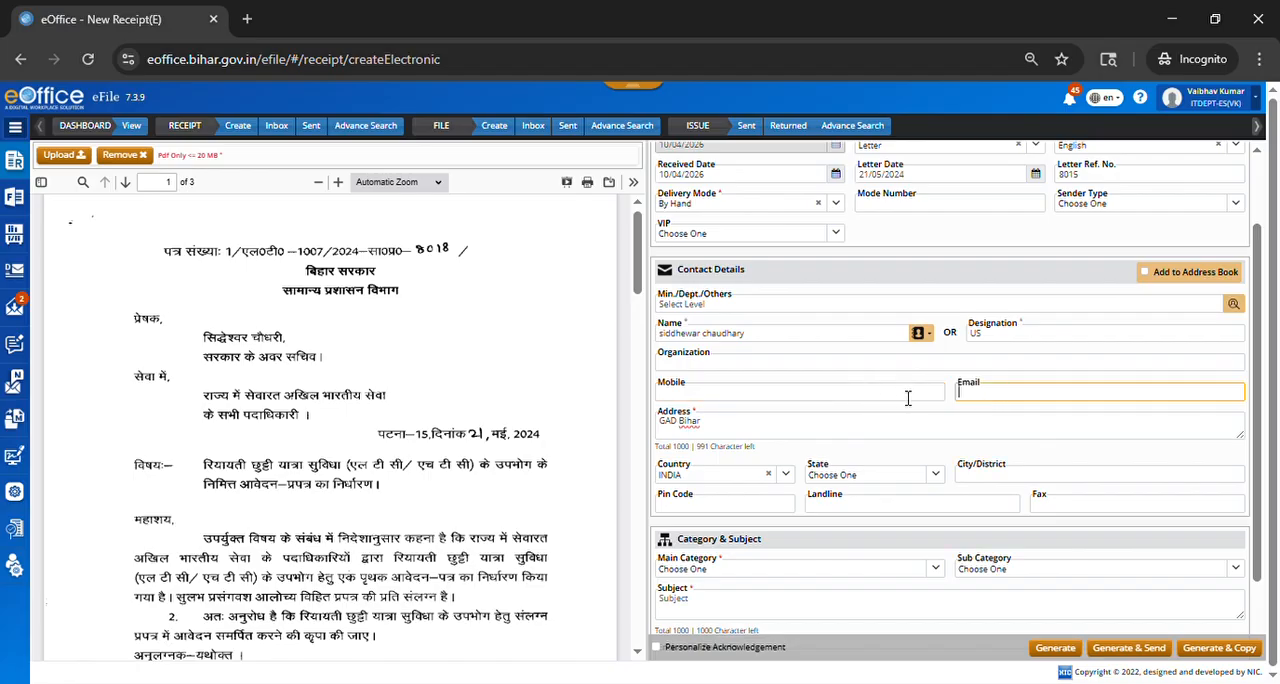
Step: Set the receipt's main category to General
scroll(909, 426, "down", 1)
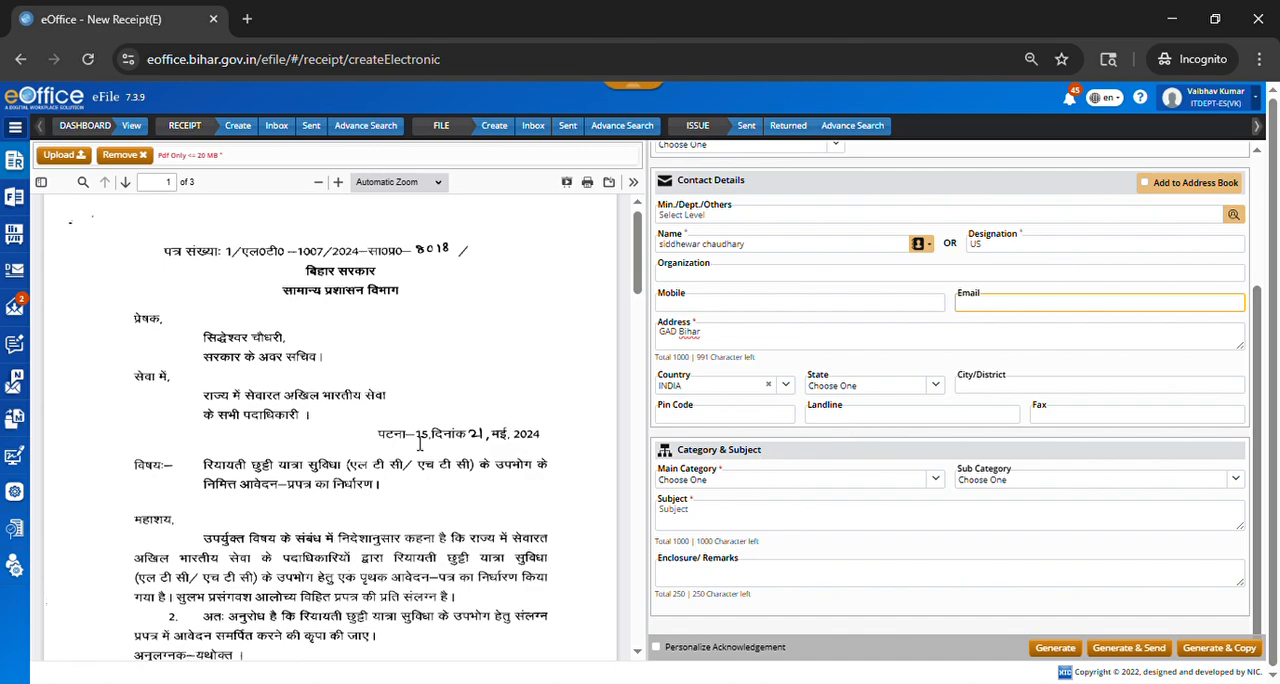
left_click(720, 481)
scroll(737, 590, "down", 2)
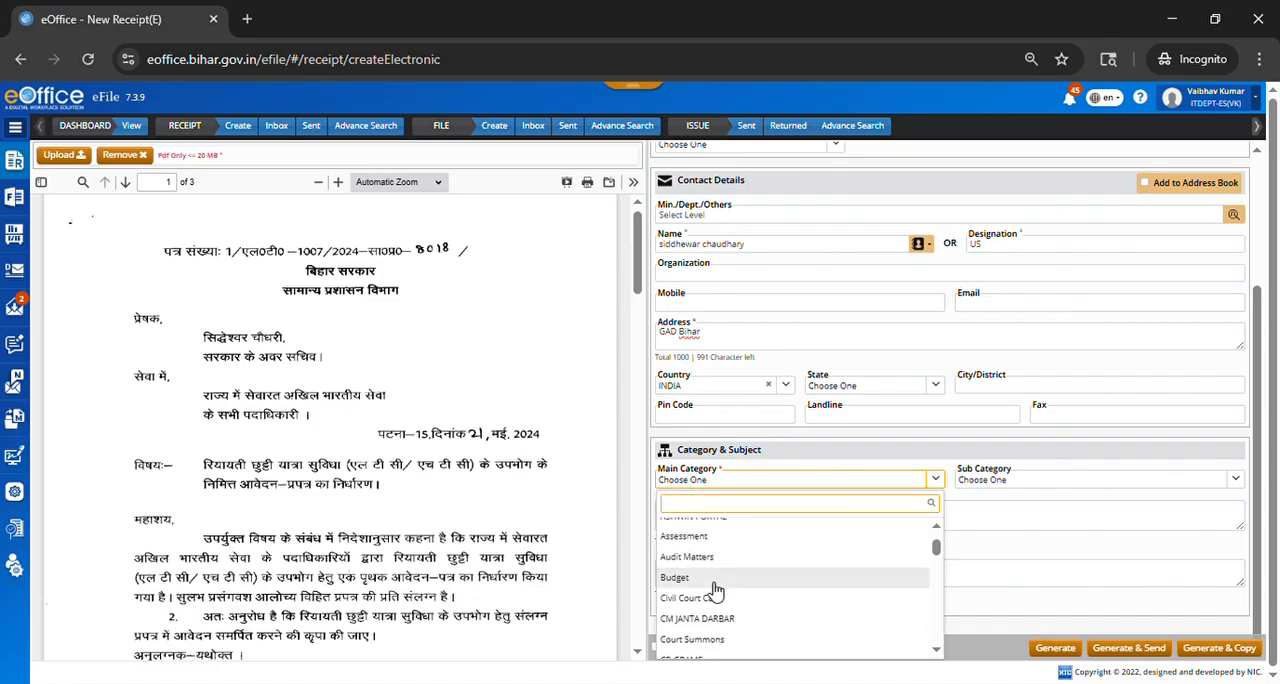
scroll(717, 585, "down", 2)
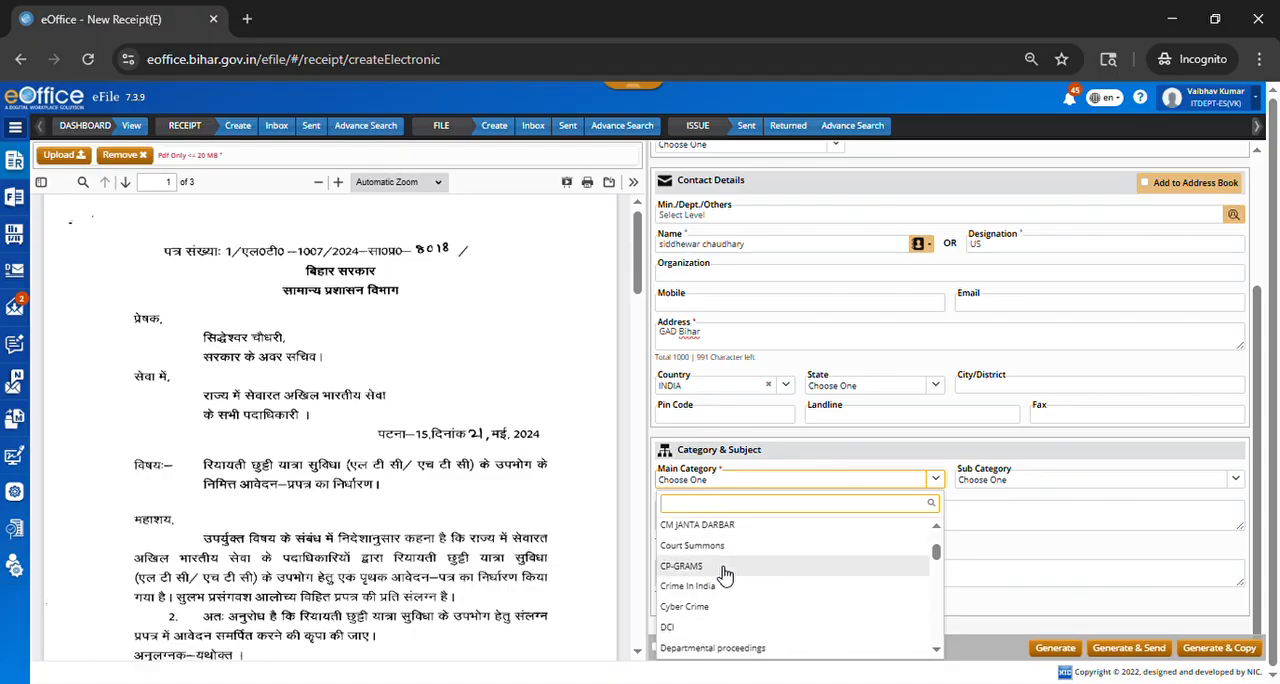
scroll(722, 596, "down", 3)
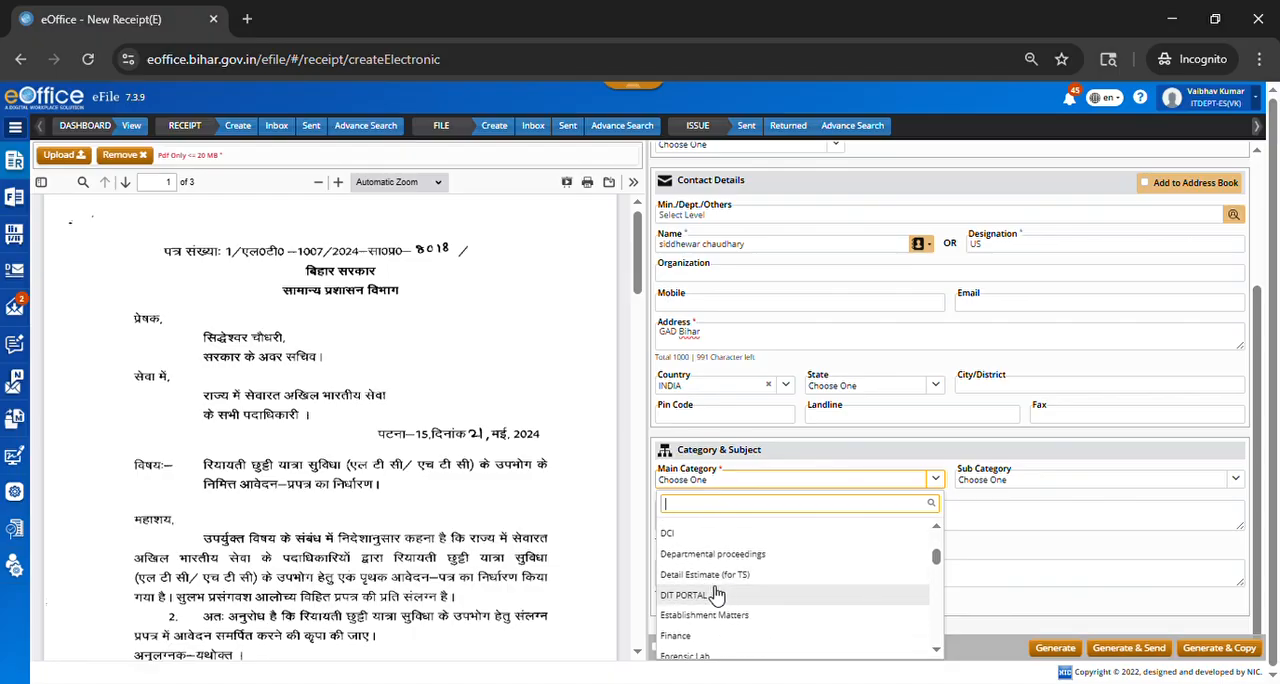
left_click(714, 583)
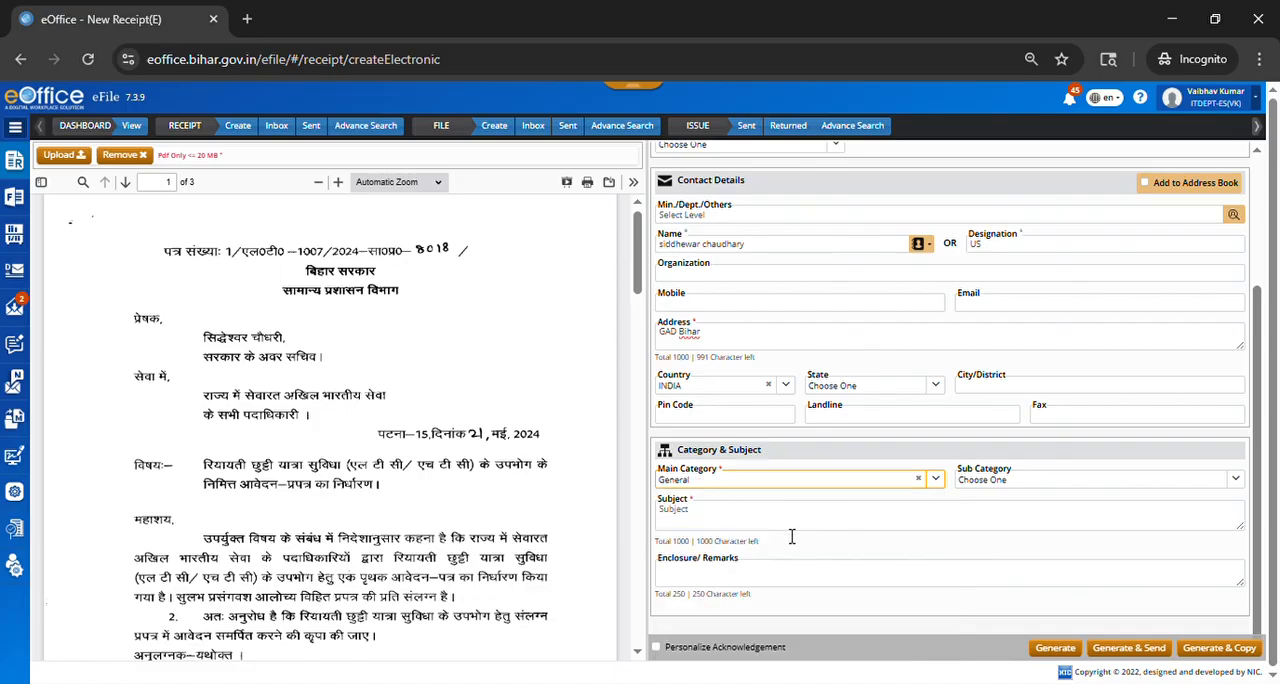
Step: Enter "training related work" as the receipt's subject
left_click(752, 528)
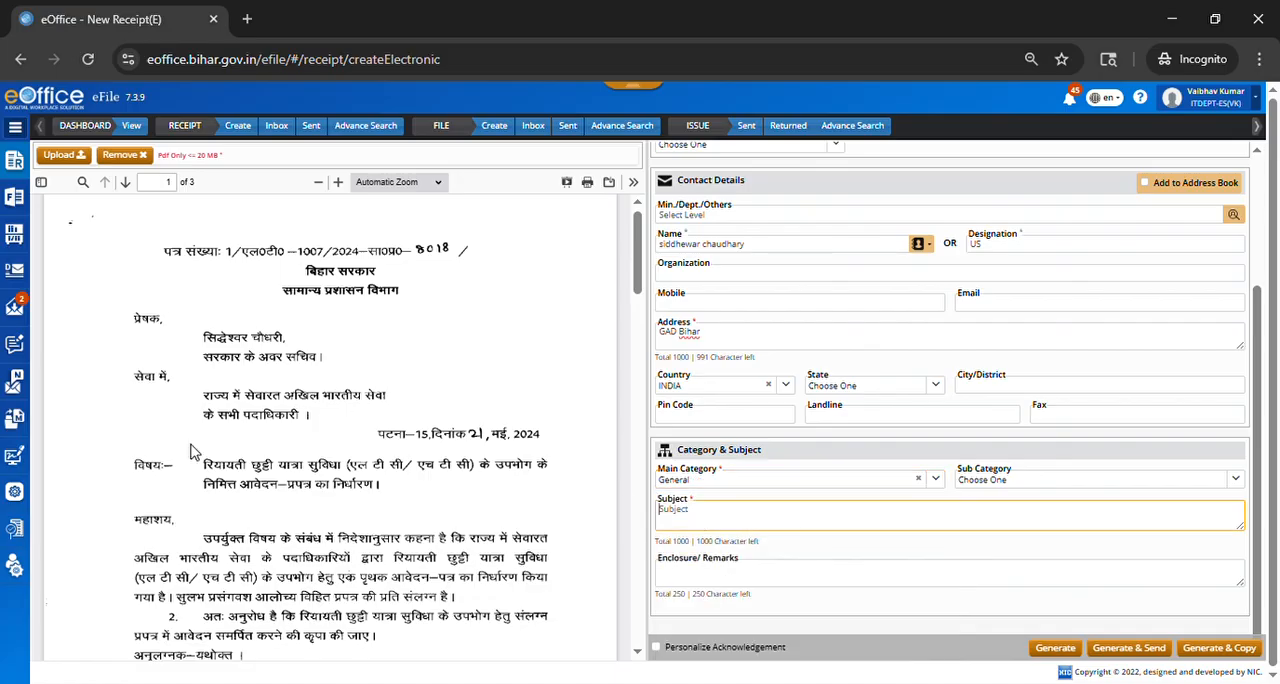
left_click(214, 484)
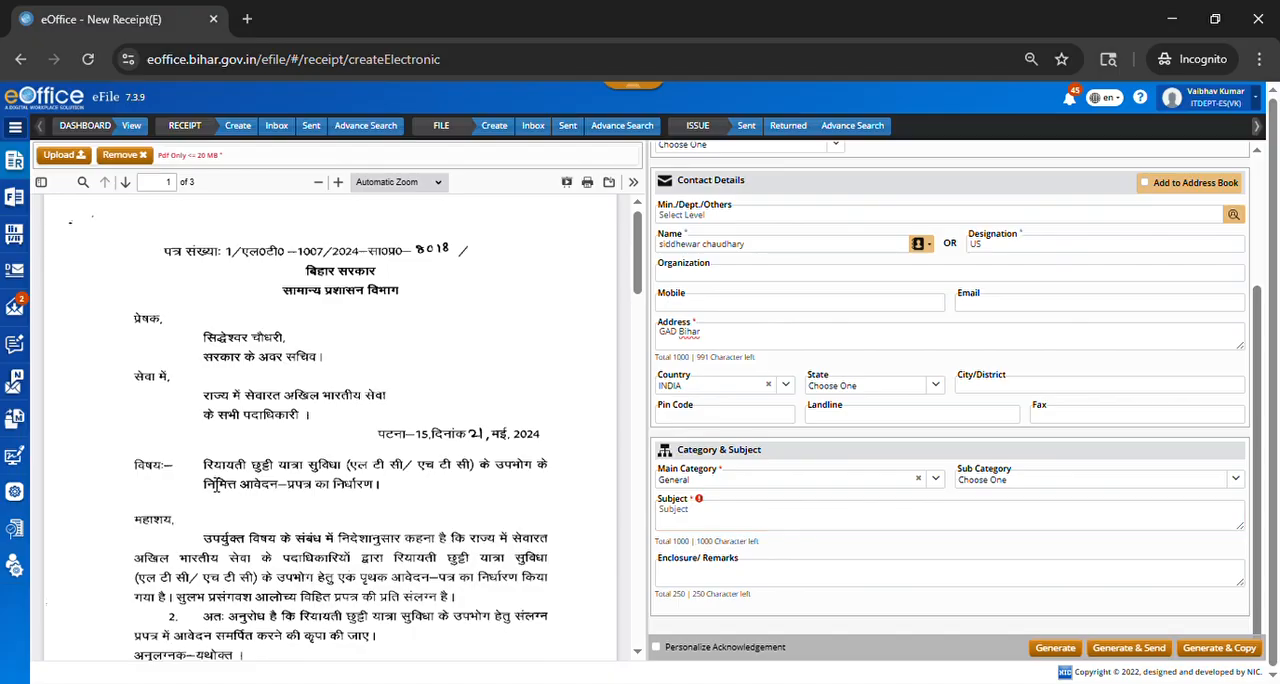
left_click(700, 521)
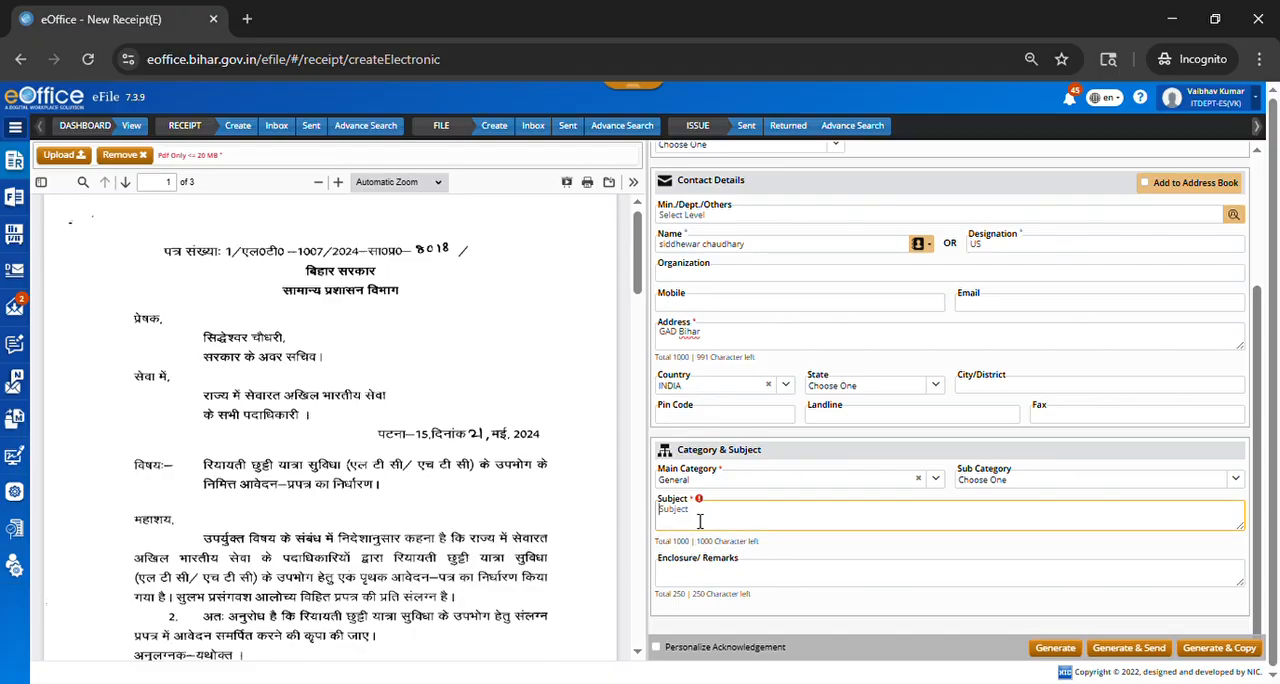
type("training ")
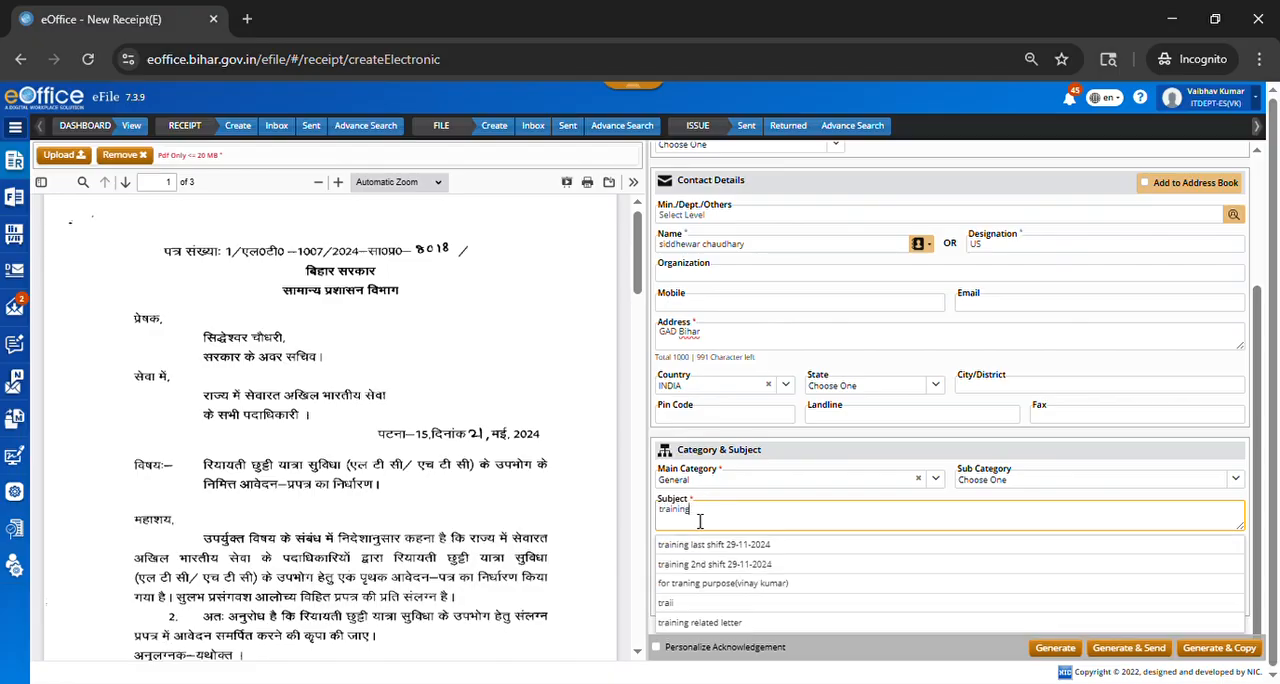
type("relat")
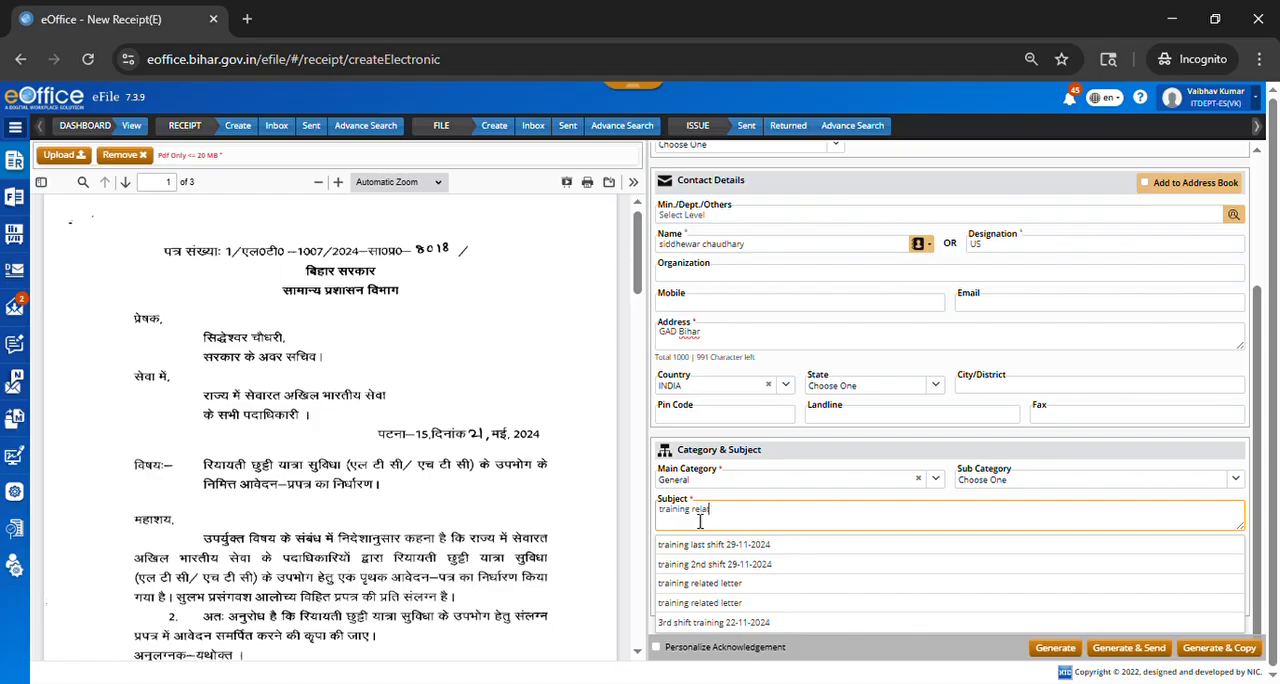
type("ed")
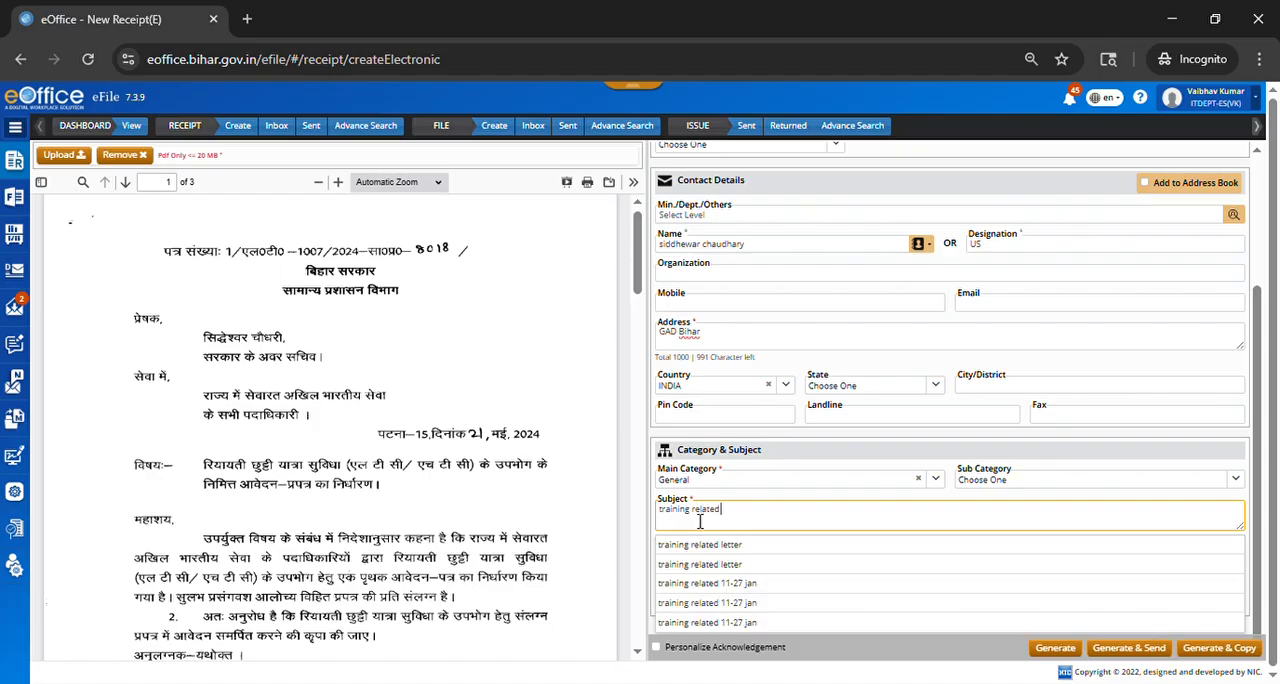
type("  wrk")
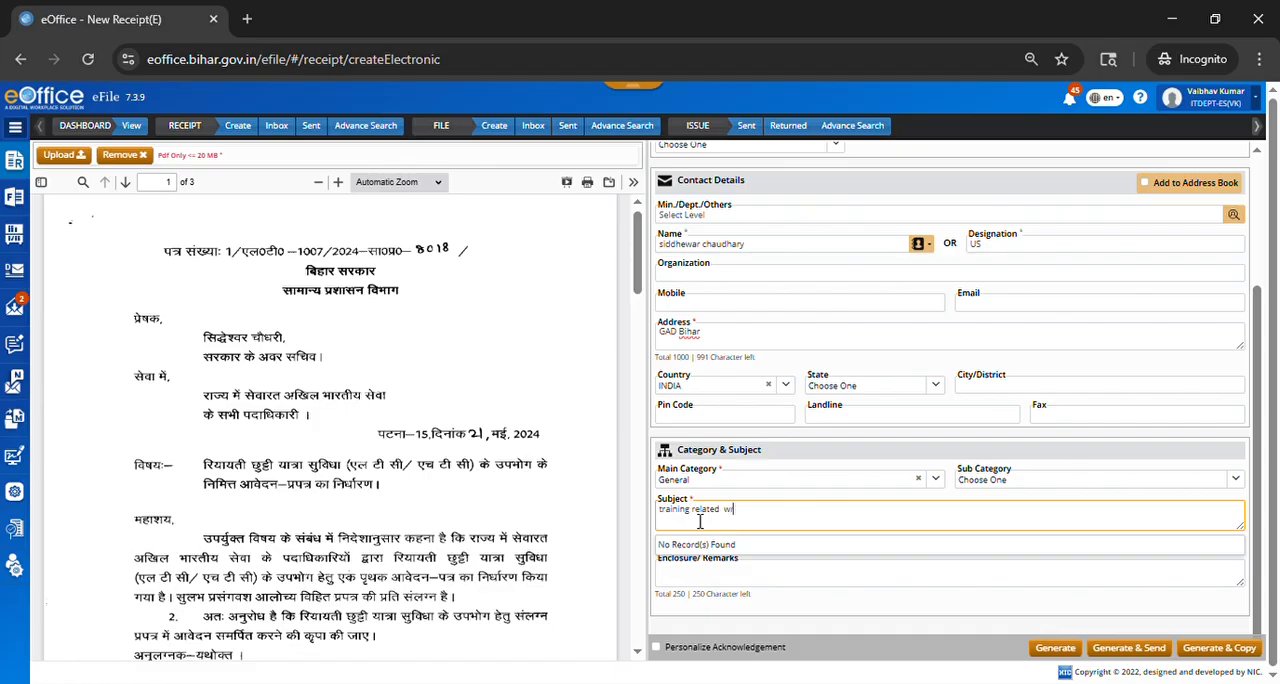
key("BackSpace")
key("BackSpace")
type("ork")
left_click(752, 562)
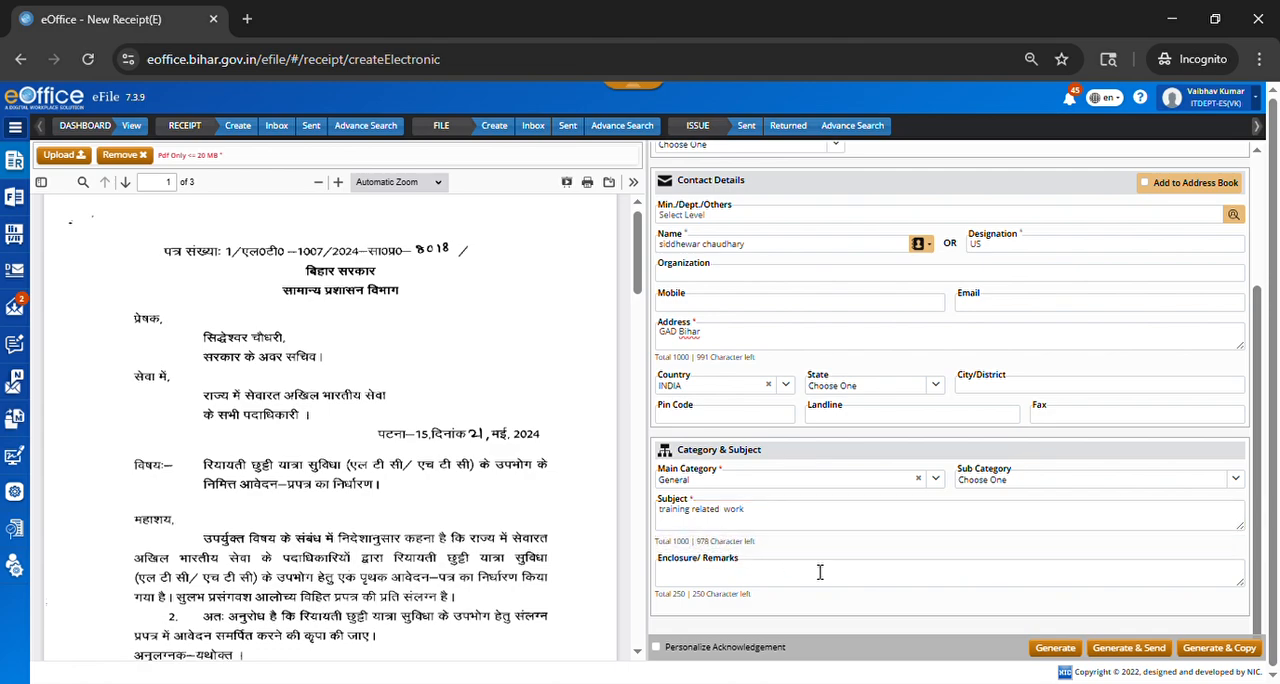
Step: Fill in the receipt's enclosure remarks with "CD Enclosed/ Booklet received/"
left_click(742, 580)
type("Cd")
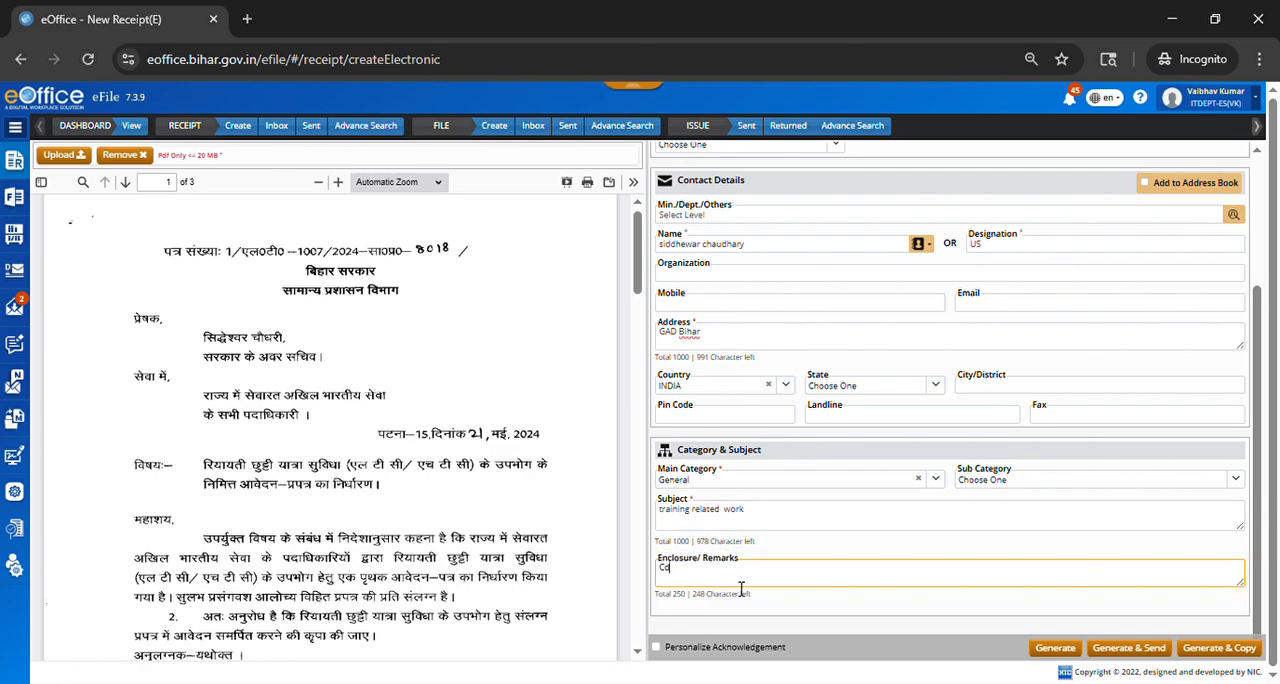
type(" enclosed")
key("BackSpace")
key("BackSpace")
key("BackSpace")
key("BackSpace")
key("BackSpace")
key("BackSpace")
key("BackSpace")
key("BackSpace")
key("BackSpace")
key("BackSpace")
key("BackSpace")
type("CD Enclosed ")
type(" Booklet received/")
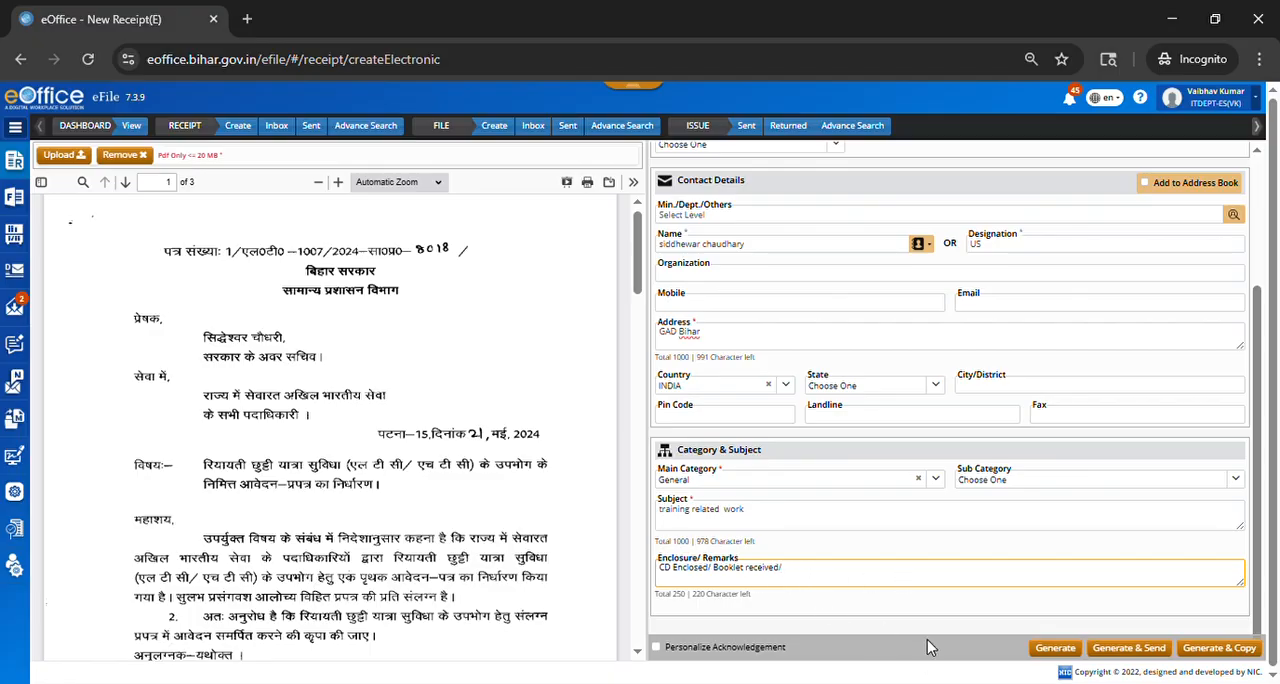
Step: Generate the receipt with its details copied into a new entry, and generate that copied receipt as well
scroll(900, 460, "up", 2)
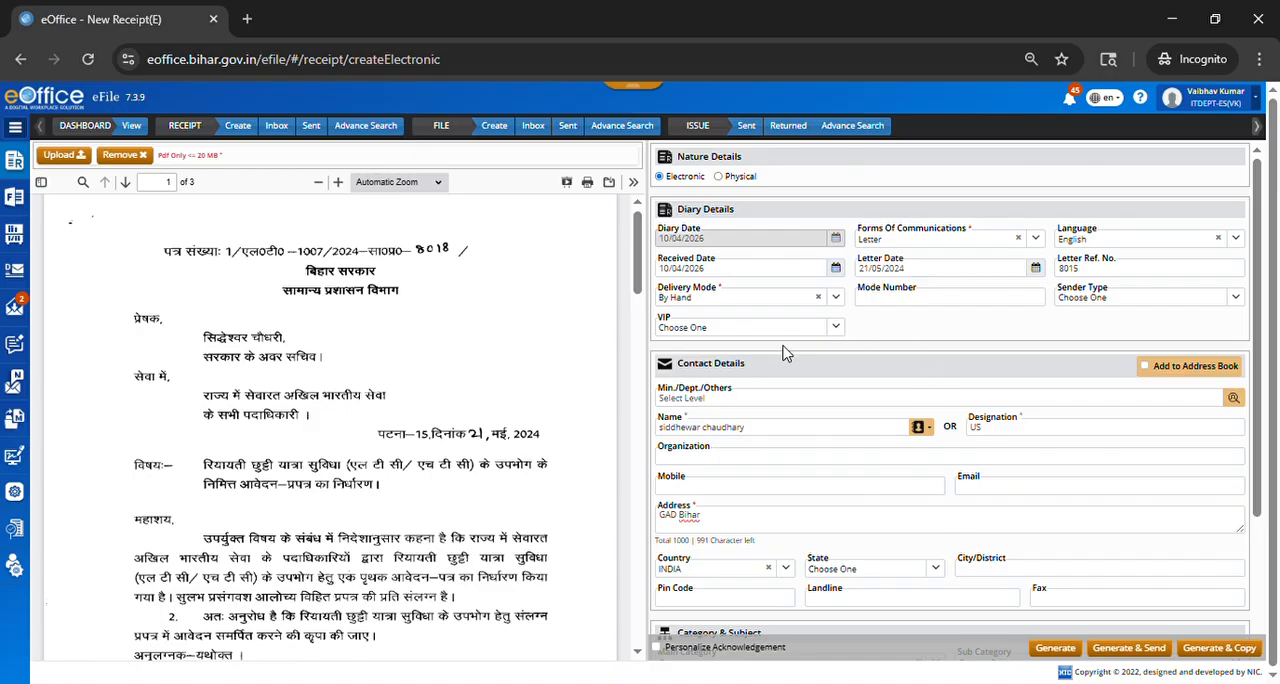
scroll(787, 354, "down", 2)
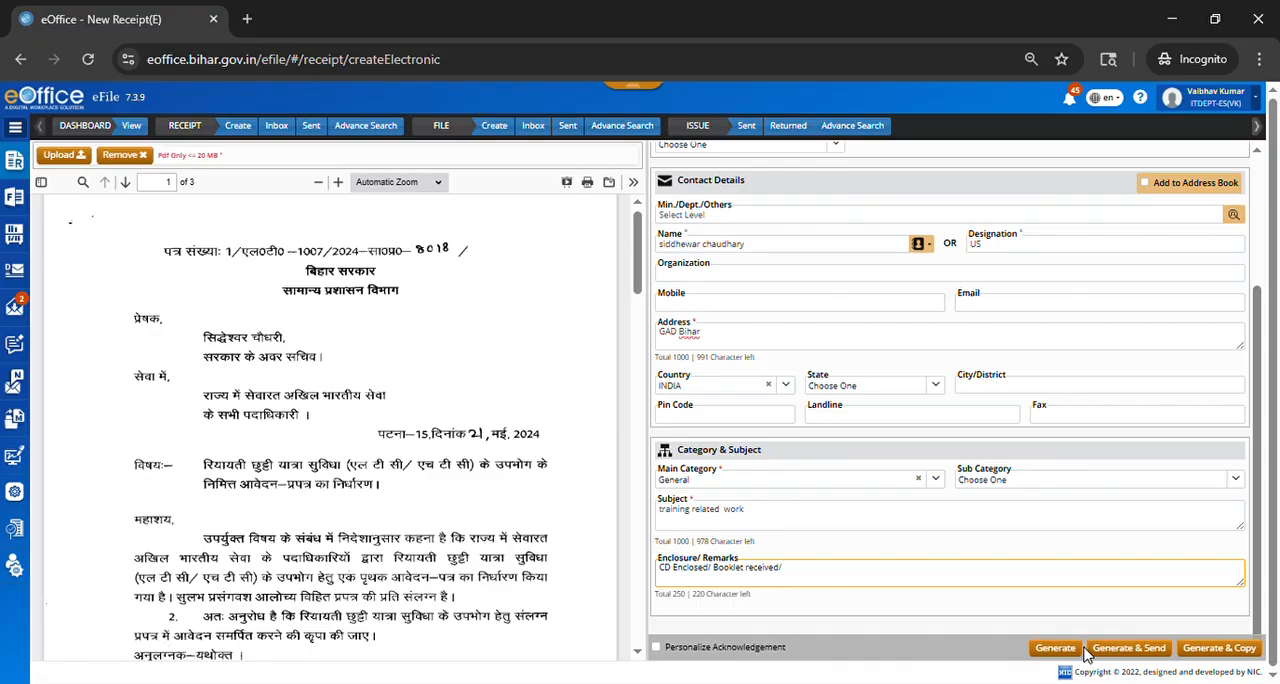
type("/")
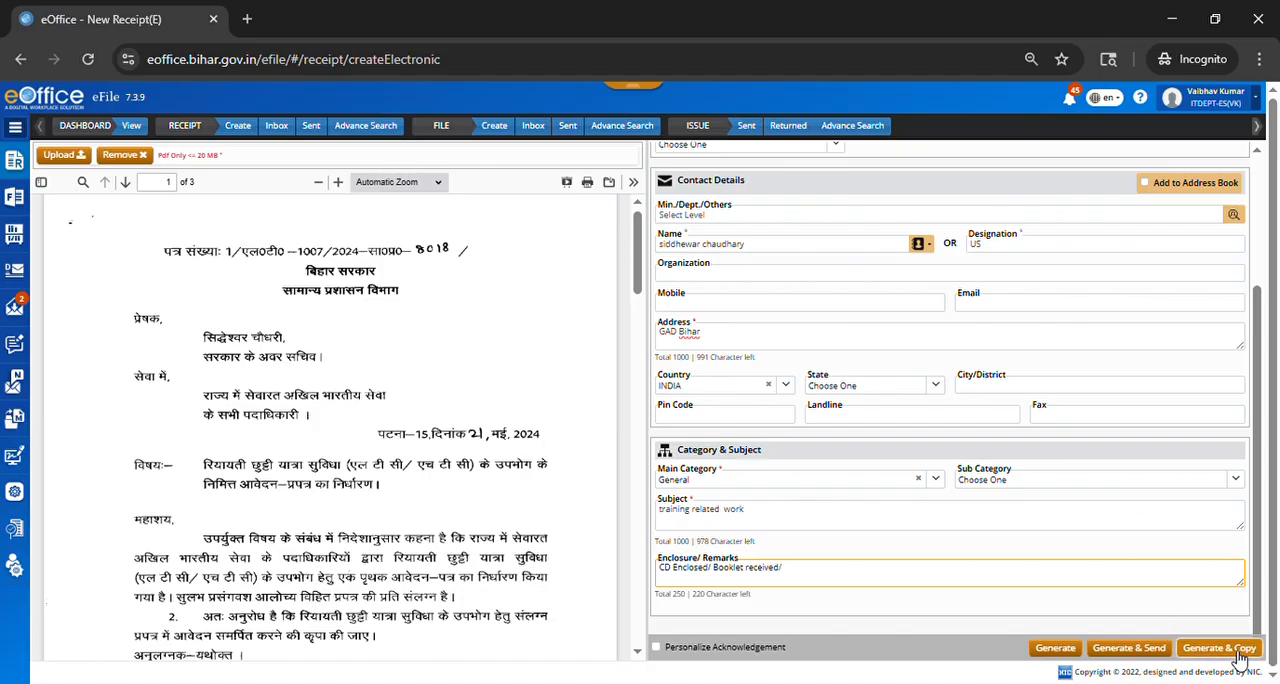
left_click(1240, 655)
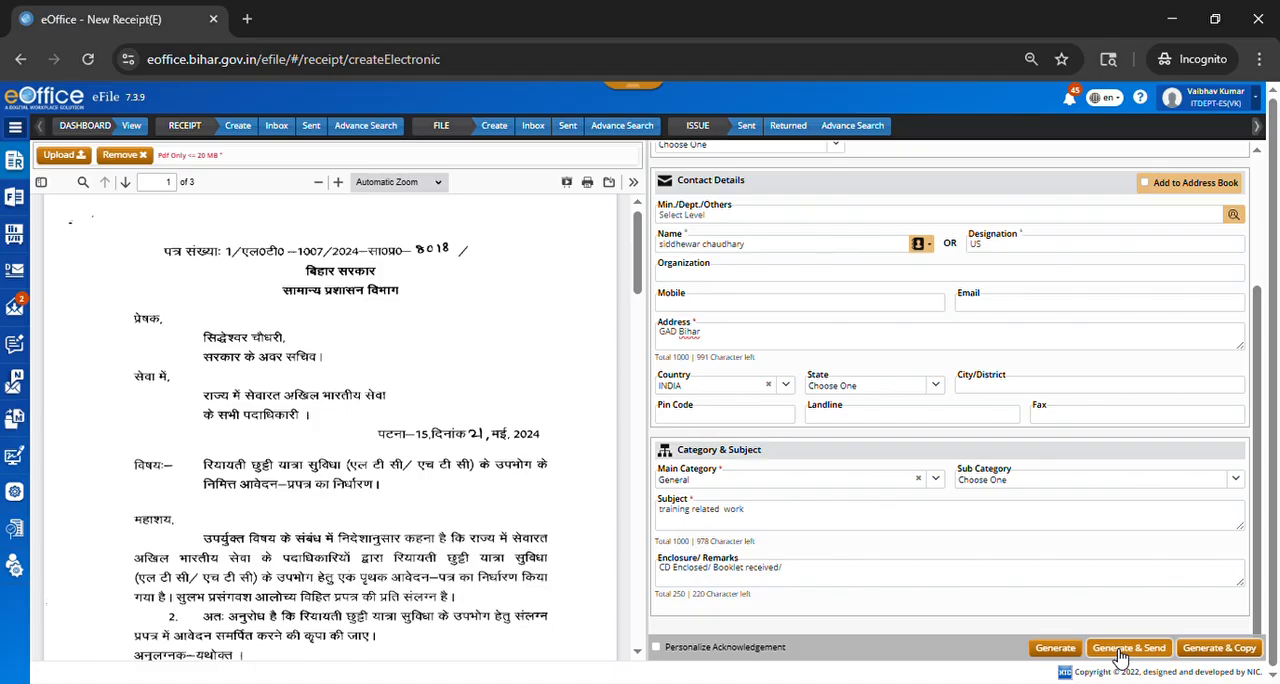
left_click(1054, 649)
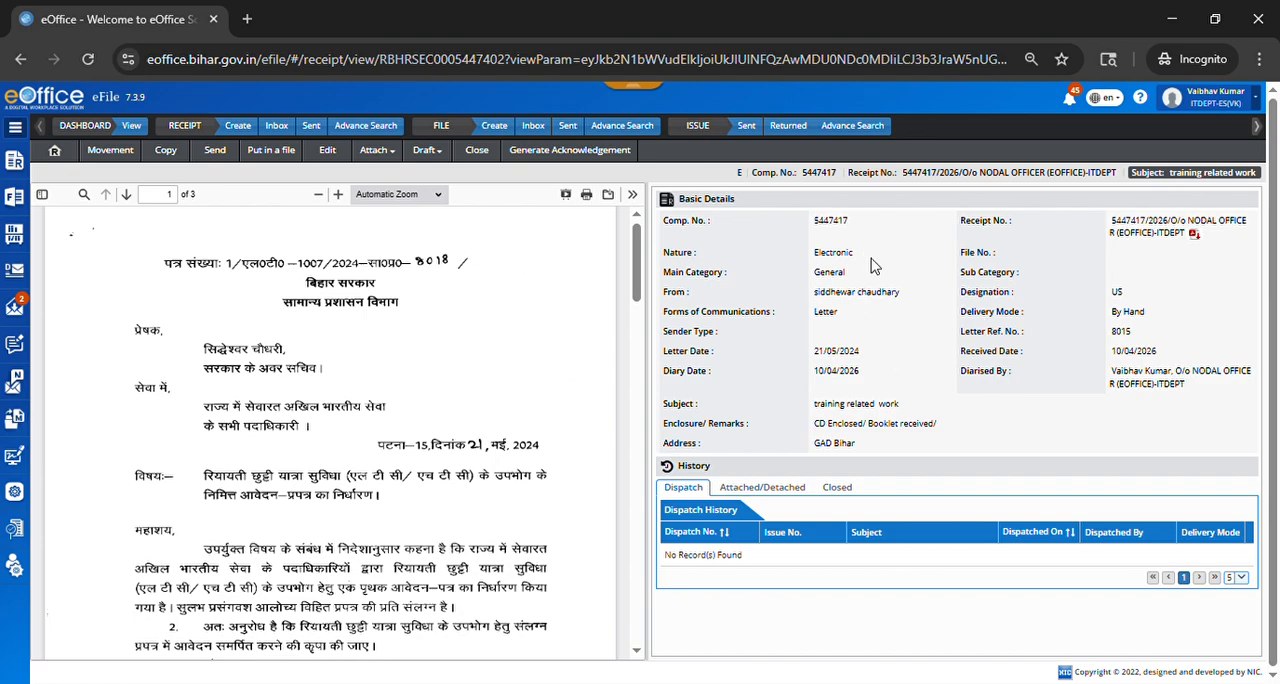
Step: Copy the new receipt's computer number from its basic details and open the list of created receipts
double_click(826, 229)
left_click_drag(1112, 220, 1142, 243)
left_click(1163, 293)
left_click_drag(857, 228, 811, 229)
key("ctrl+c")
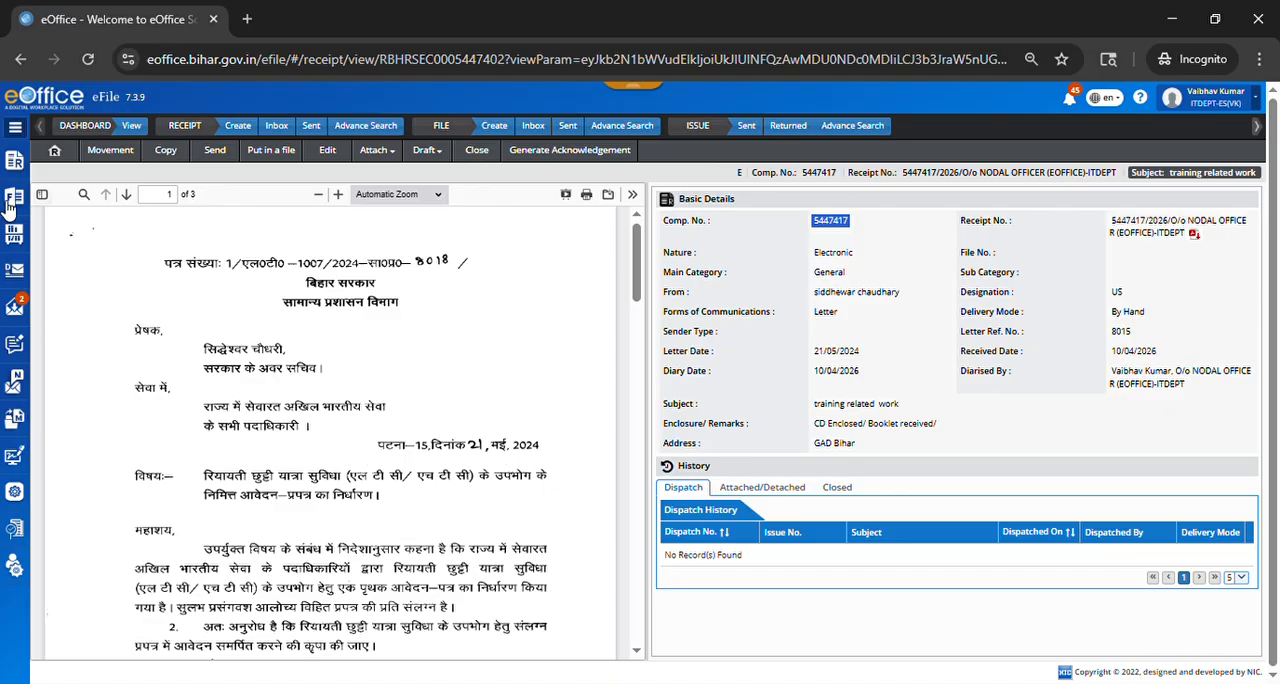
mouse_move(18, 172)
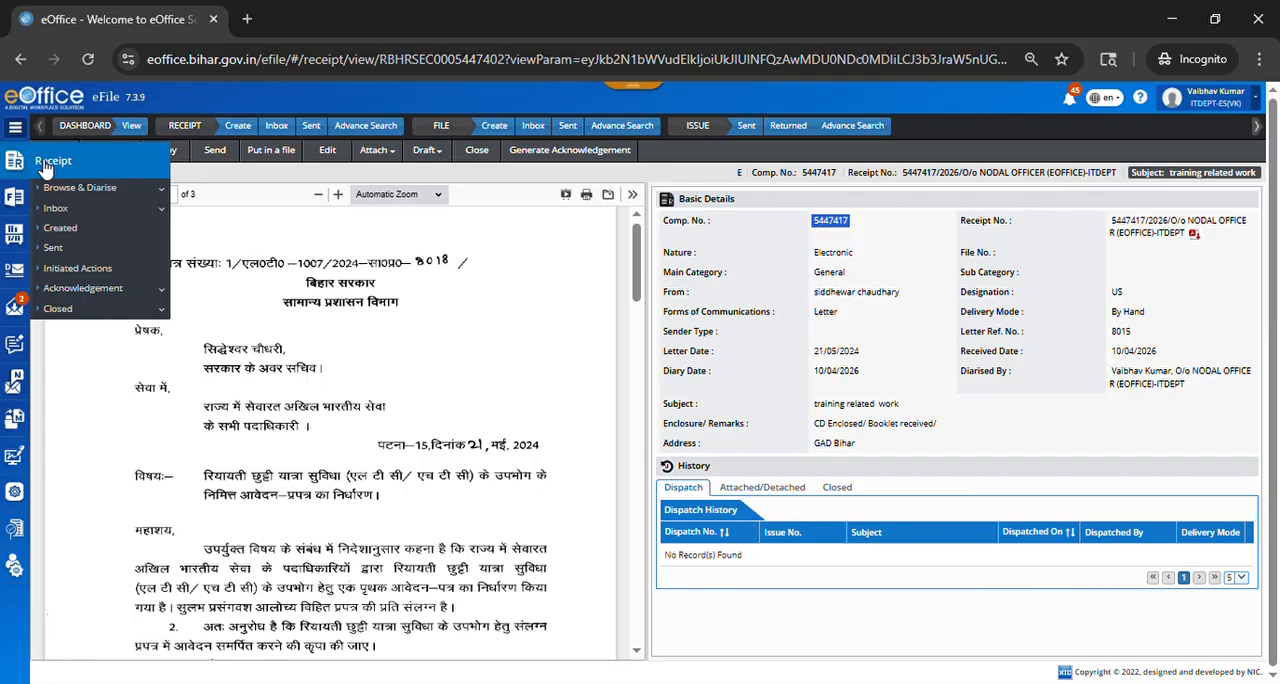
left_click(76, 229)
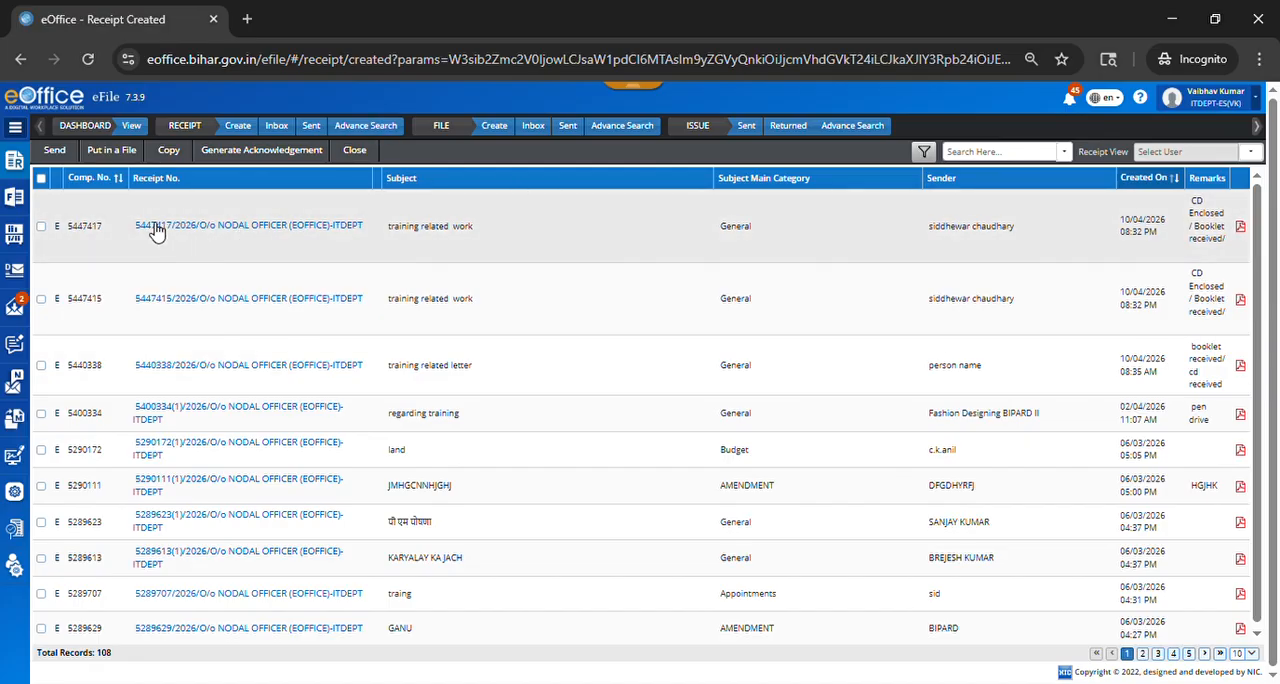
Step: Open the created file TrainingAB-04/2026 and show its table of correspondences
left_click(17, 204)
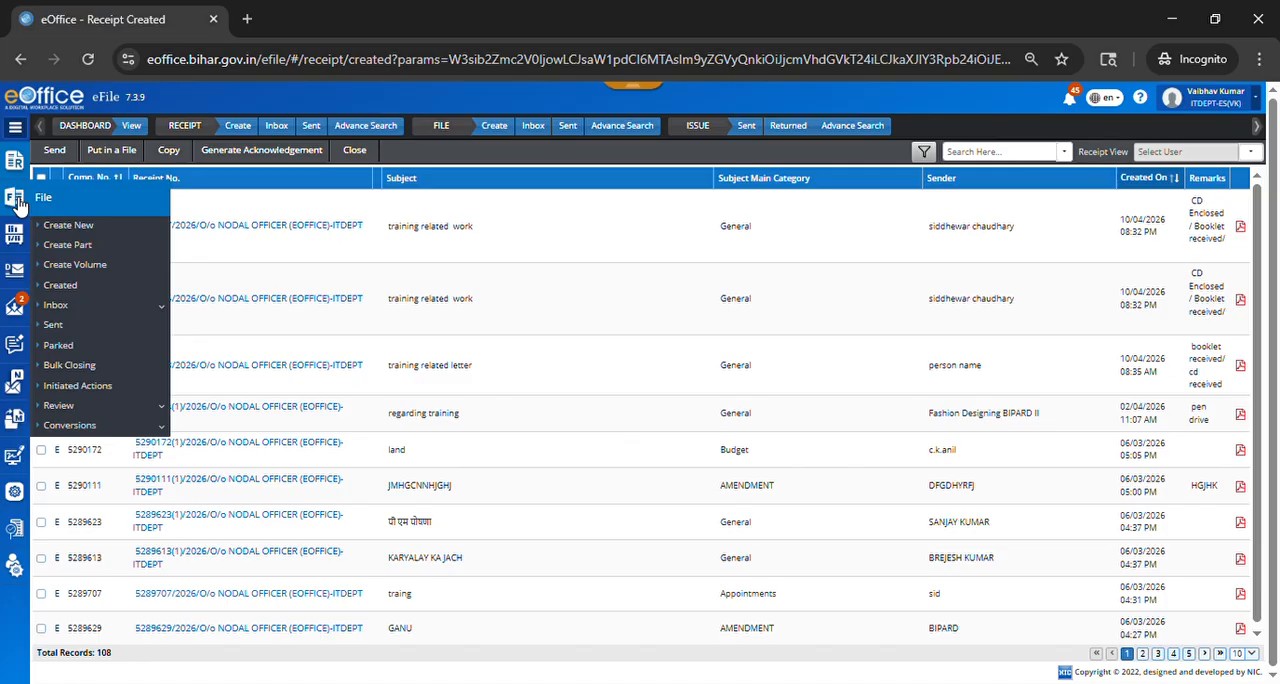
left_click(99, 289)
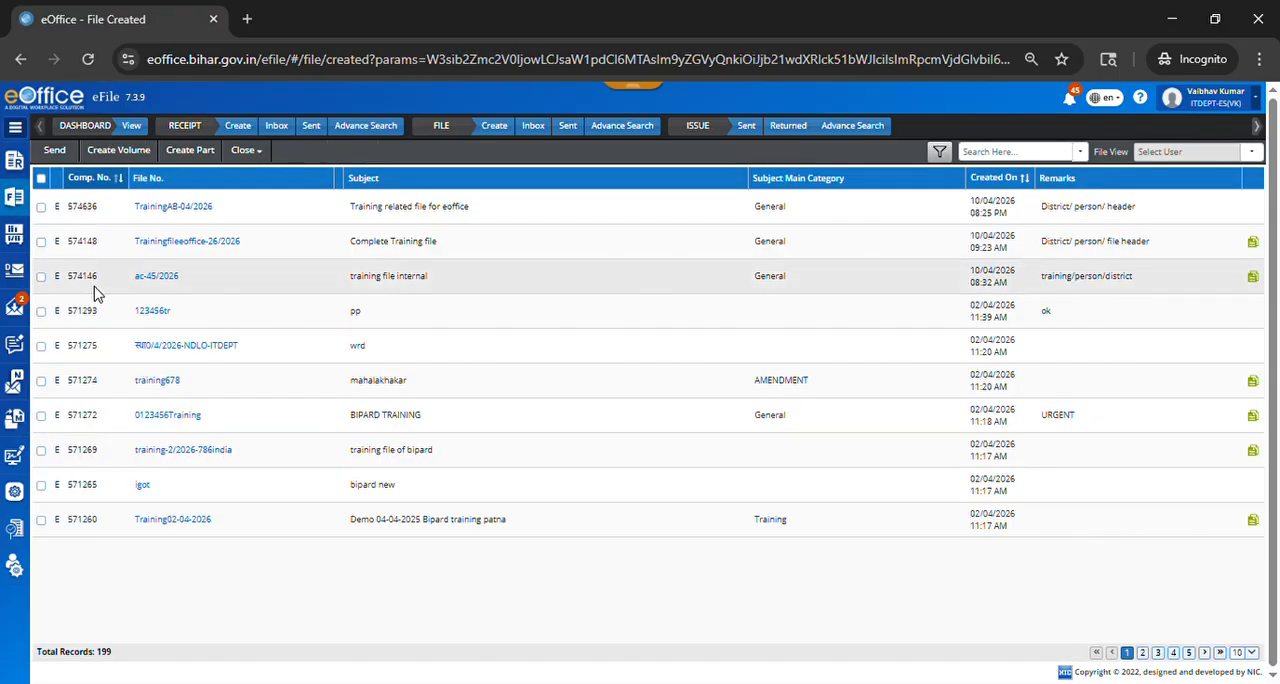
left_click(210, 214)
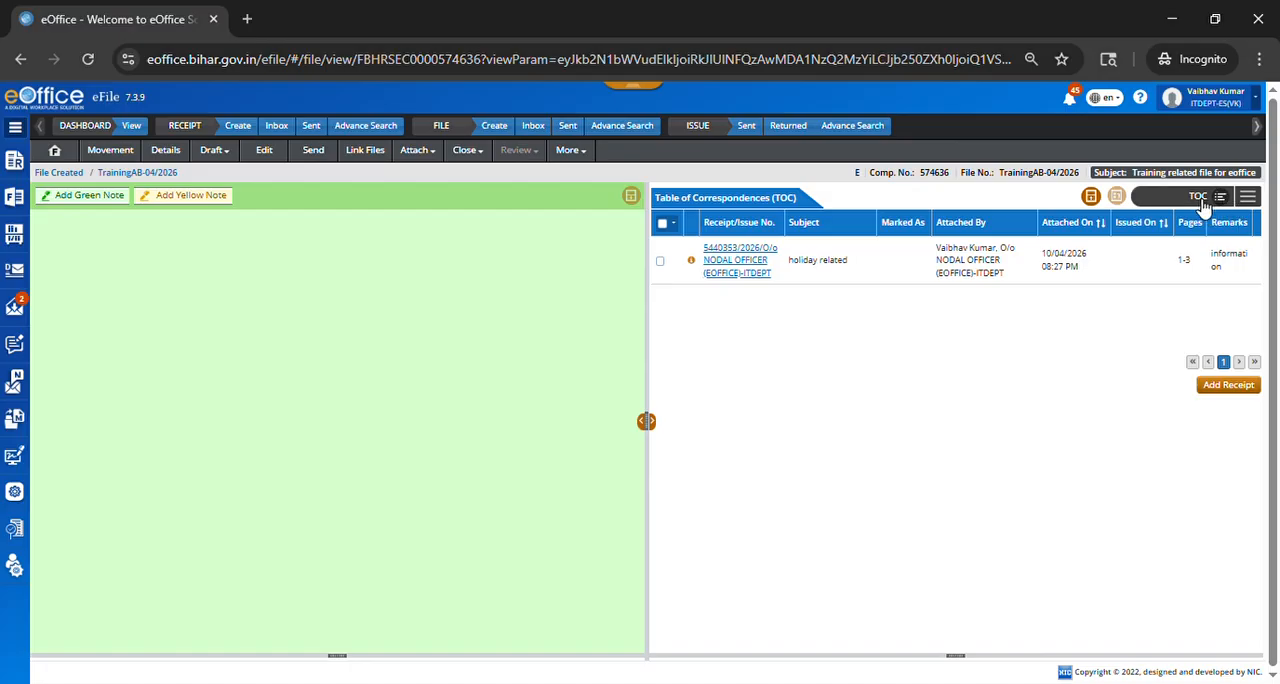
left_click(1247, 202)
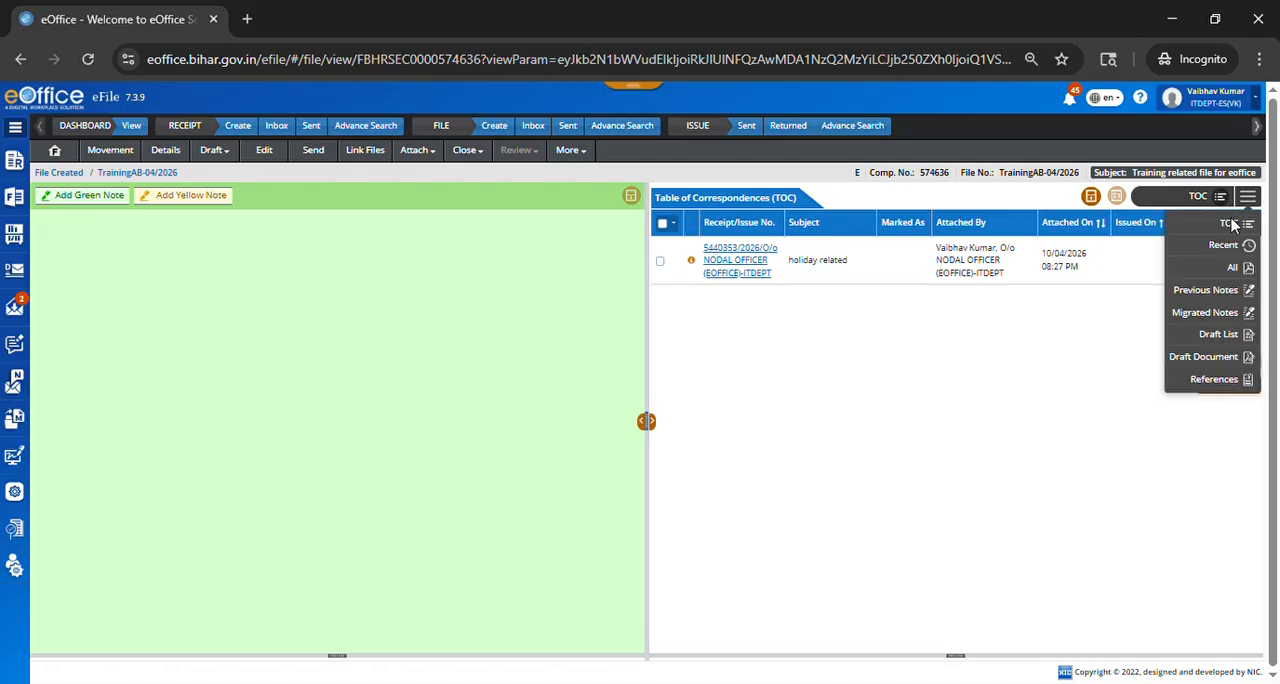
left_click(1230, 229)
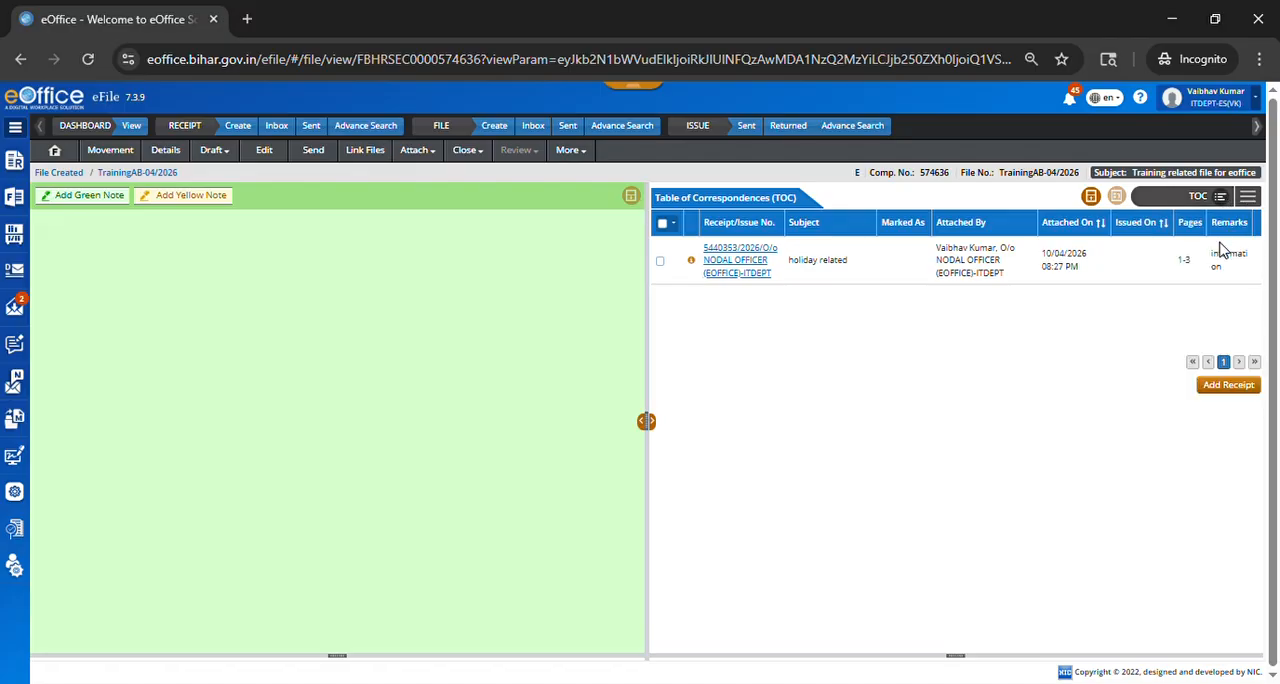
Step: Find receipt 5447417 by its computer number and attach it to the file with the remark "new letter dated 21 05 2024"
left_click(1232, 385)
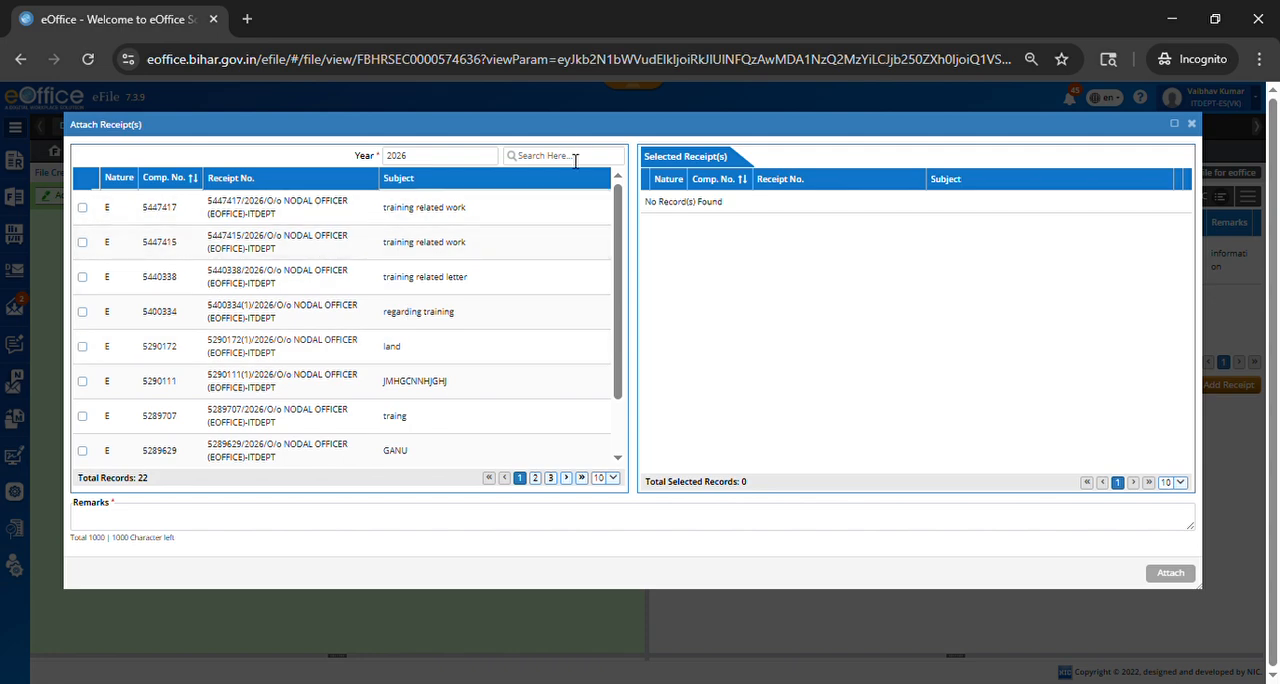
left_click(574, 158)
key("ctrl+v")
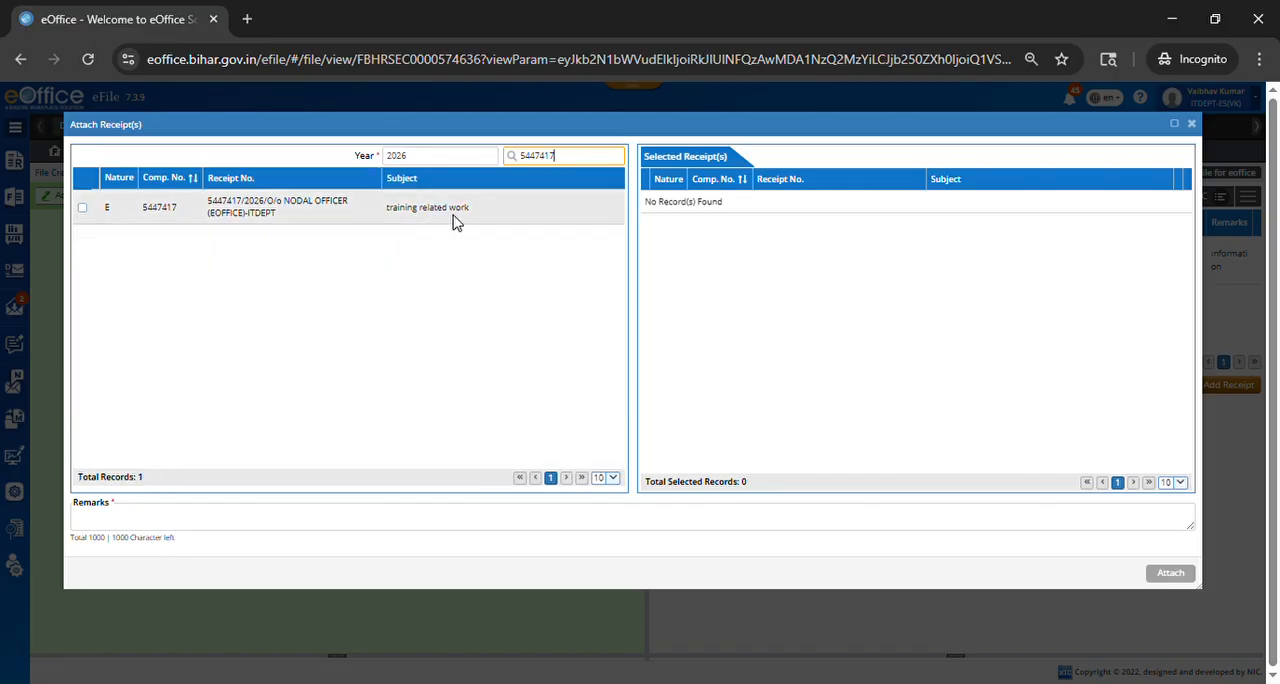
left_click(84, 210)
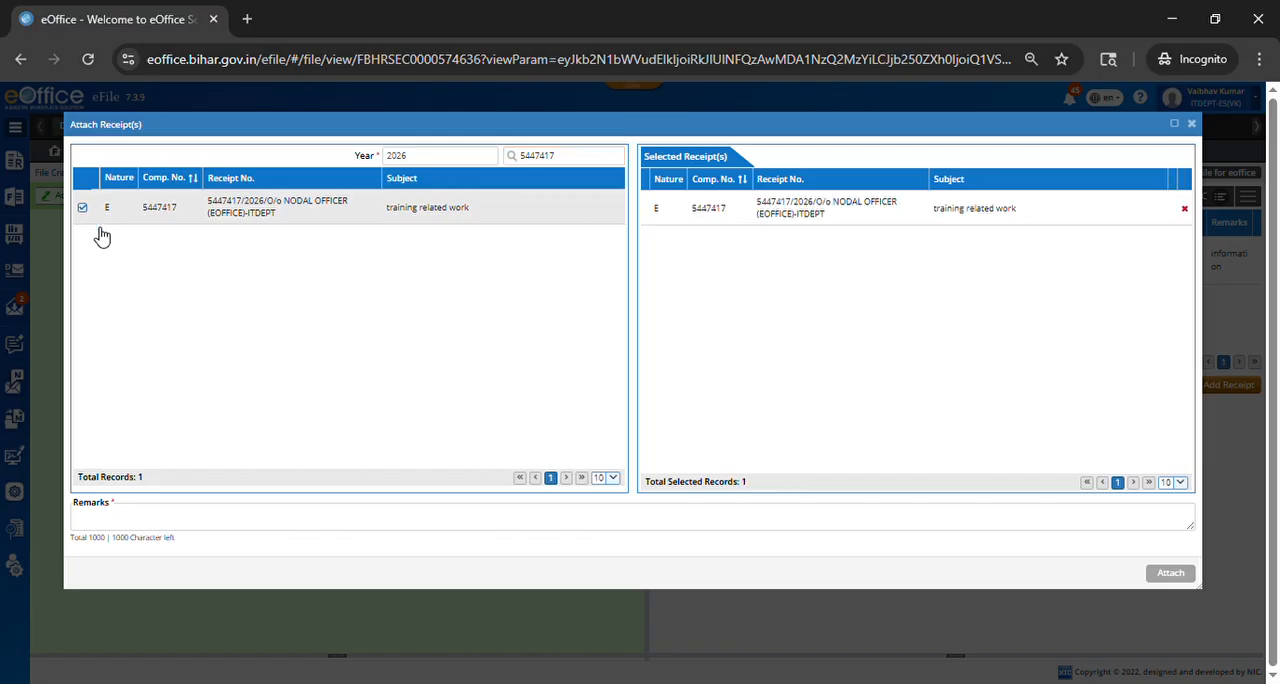
left_click(160, 519)
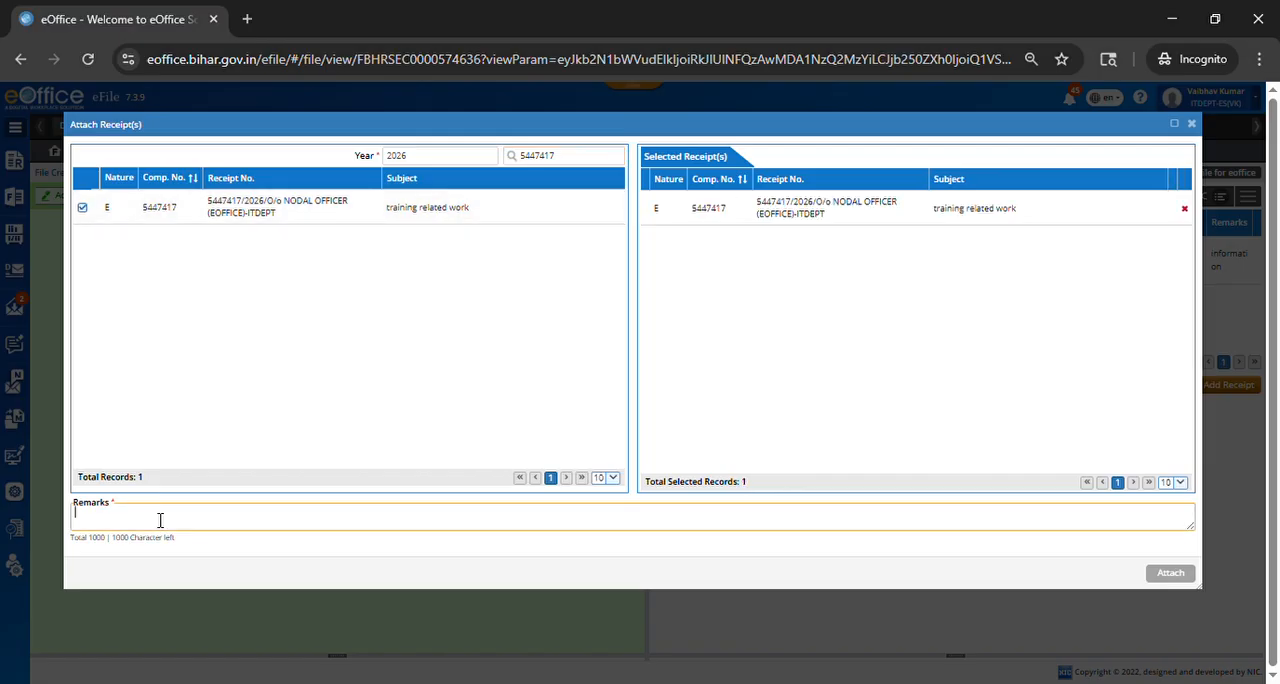
type("new letter dated 21.05.2024")
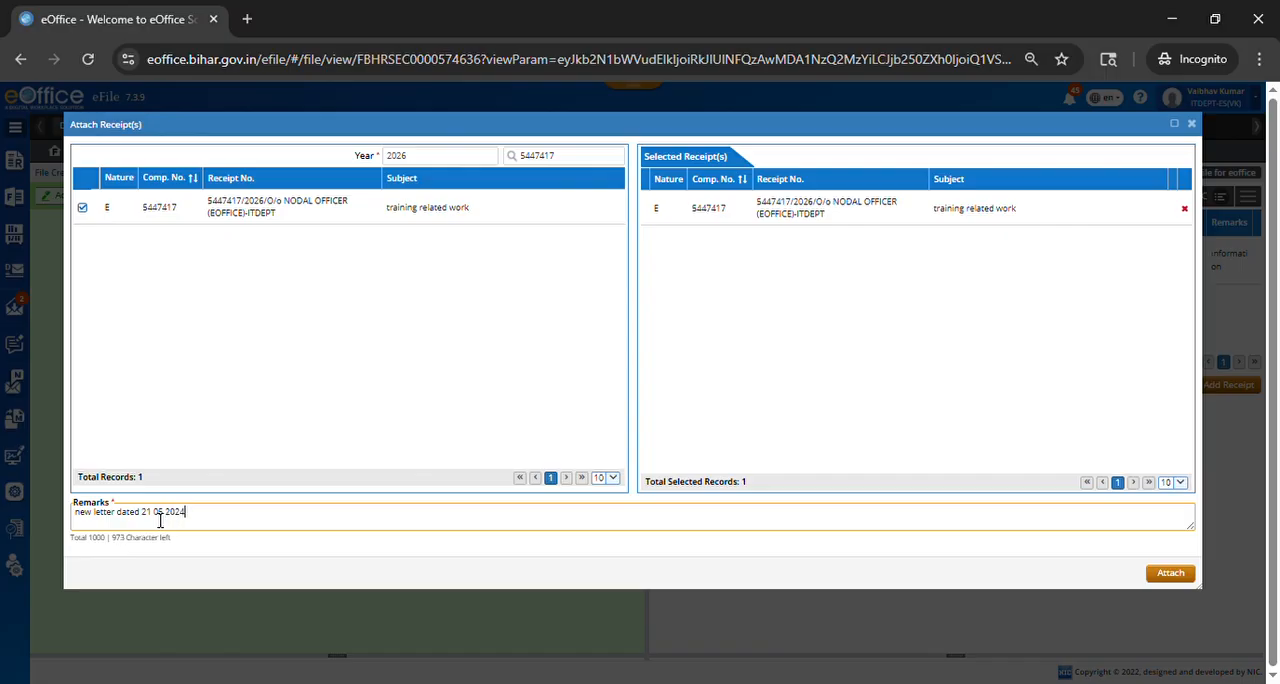
left_click(1170, 574)
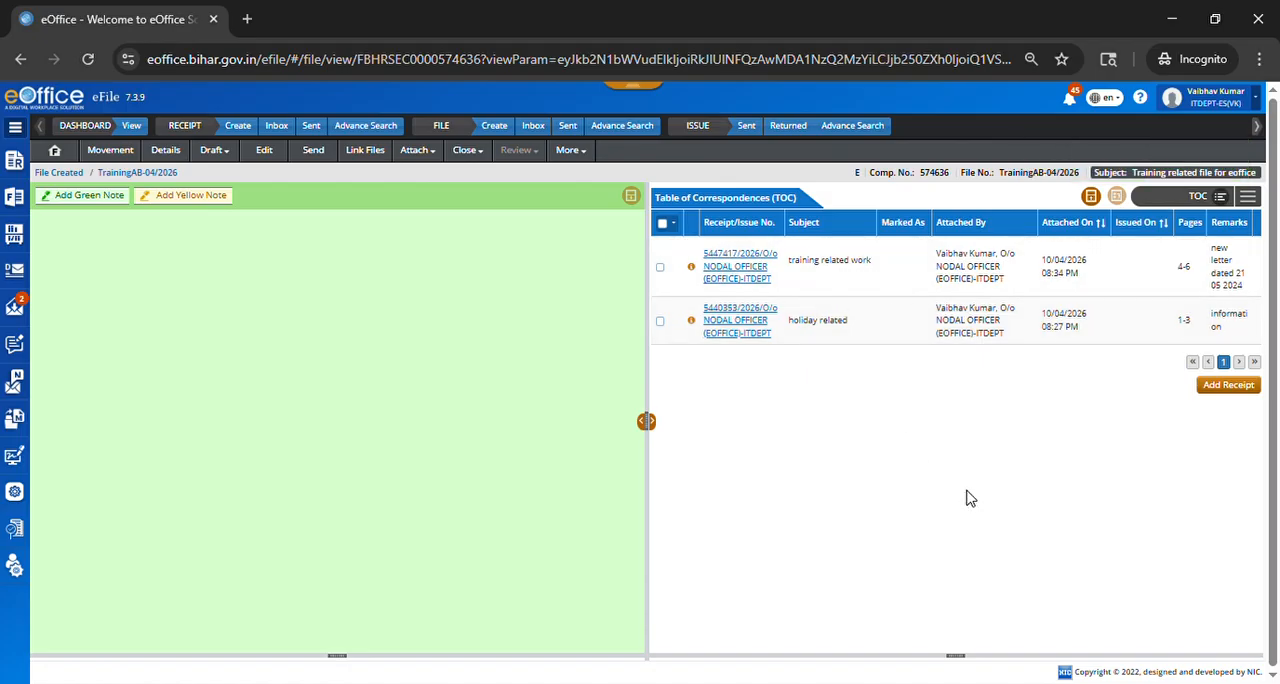
left_click(1226, 385)
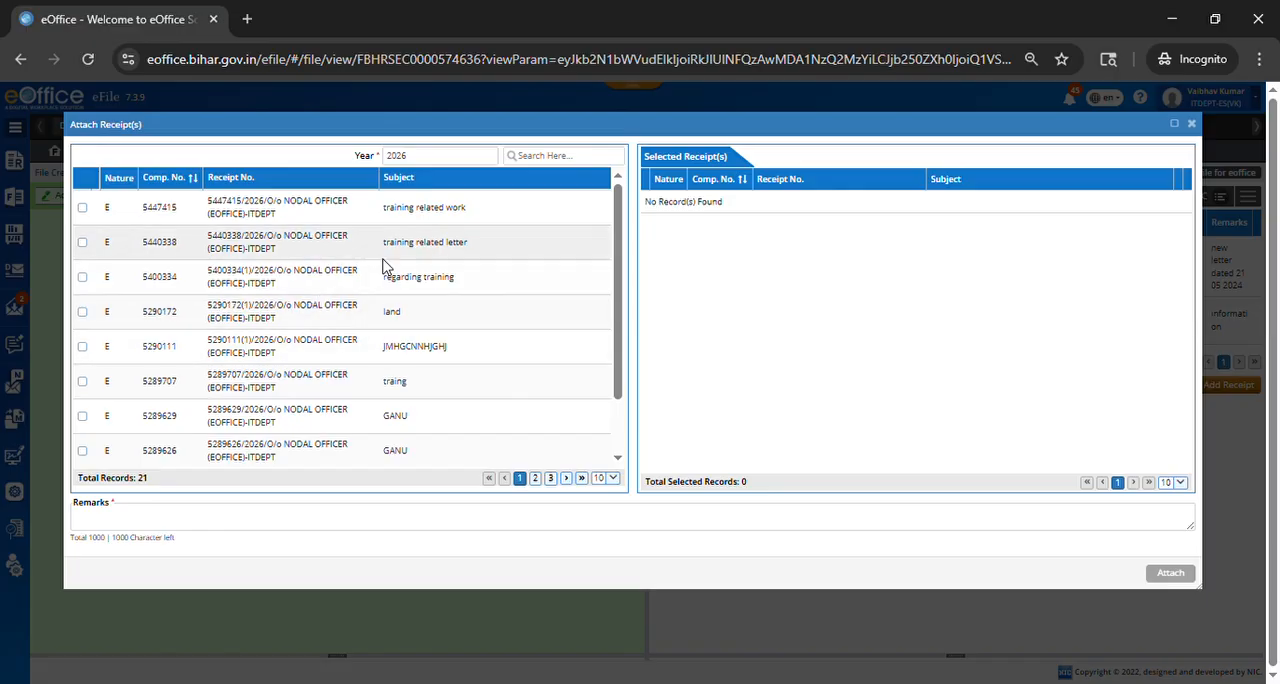
scroll(400, 400, "down", 2)
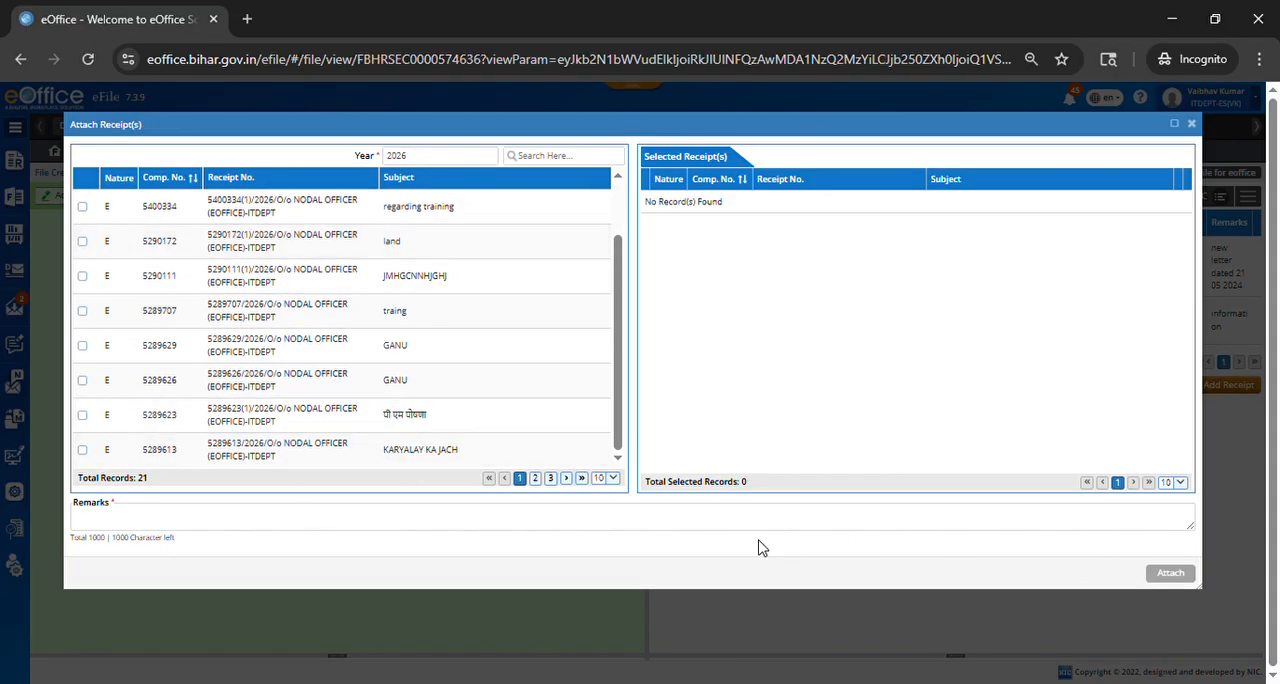
left_click(558, 522)
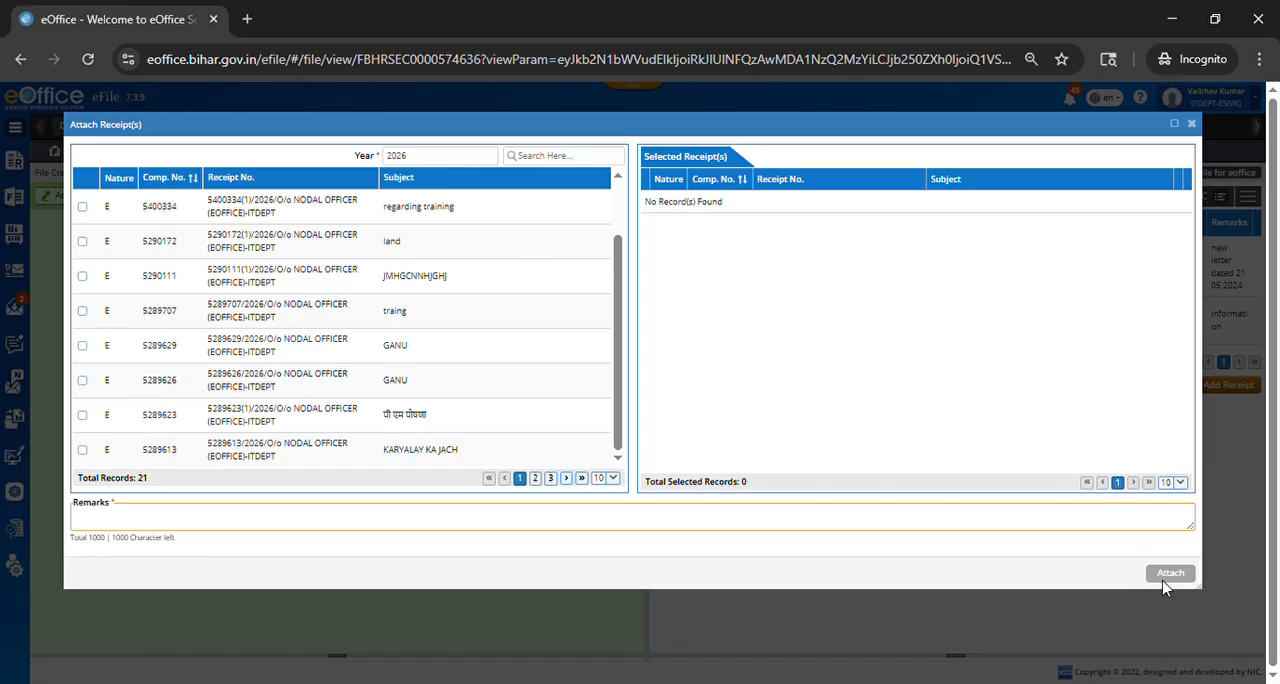
left_click_drag(649, 124, 601, 211)
left_click(1144, 201)
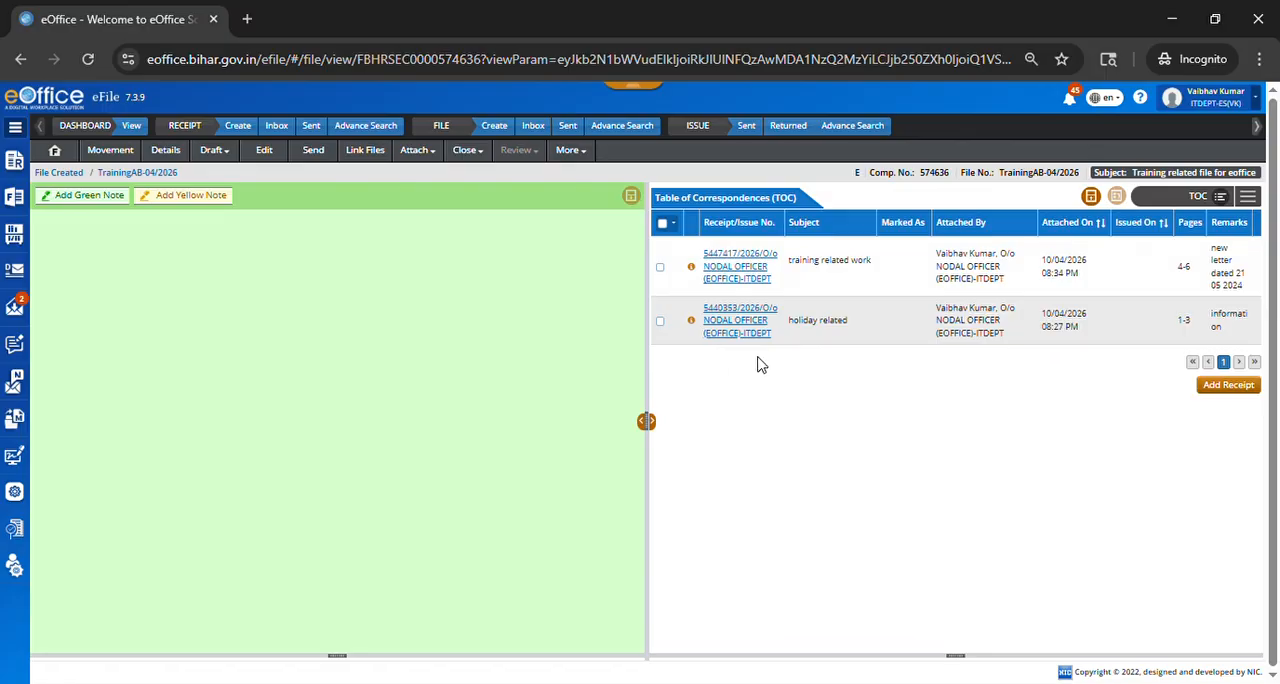
Step: Open the newly attached training related work receipt from the file's correspondence and look through its letter
left_click(752, 262)
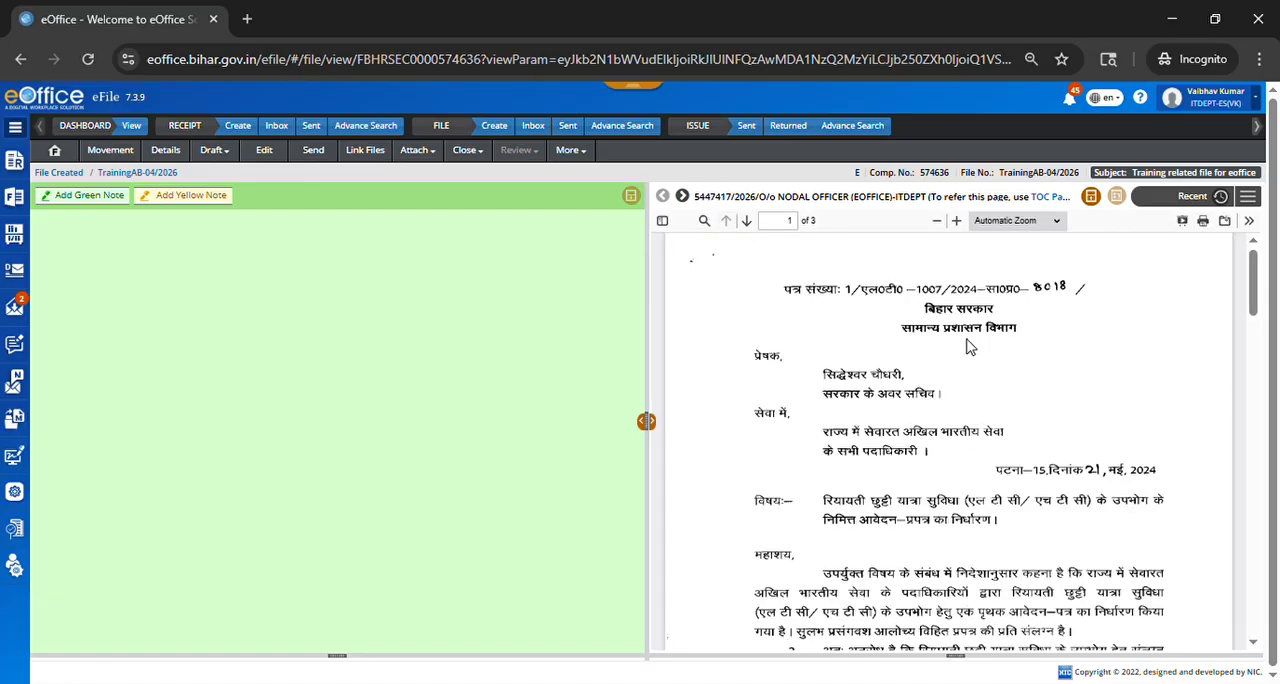
scroll(968, 355, "down", 5)
scroll(963, 360, "up", 5)
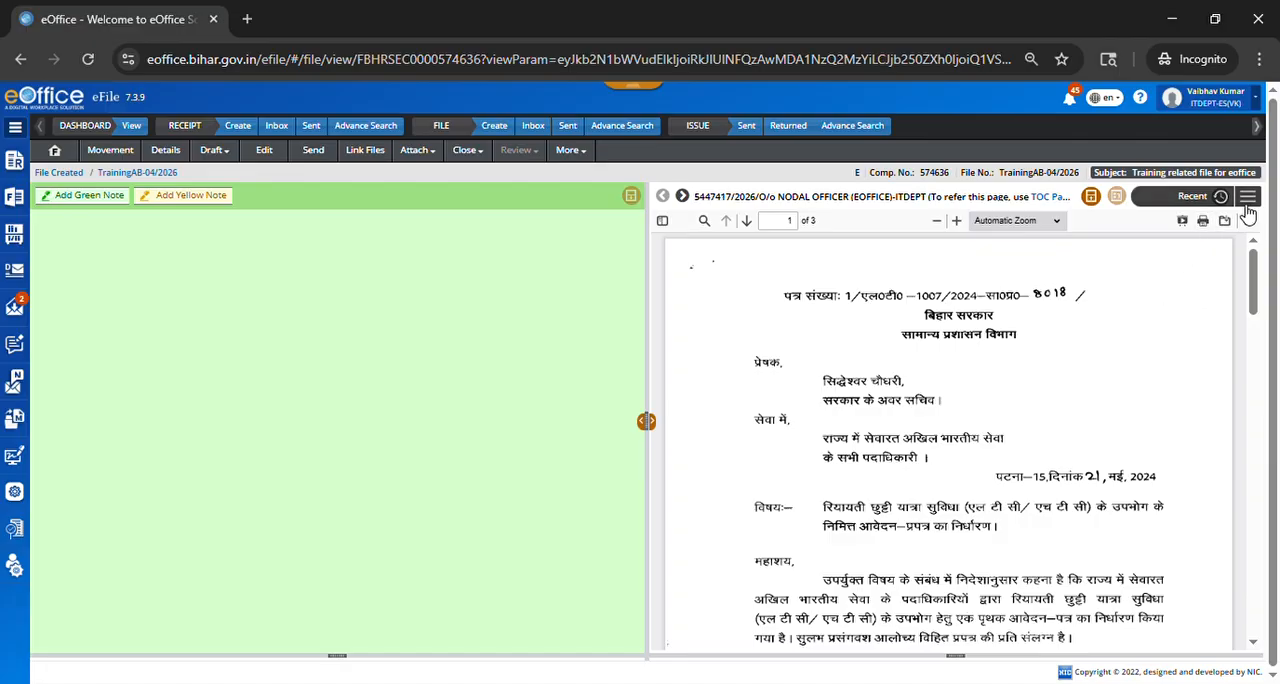
Step: Show the file's table of correspondences, then all correspondence as one combined document, and look through its pages
left_click(1247, 202)
left_click(1237, 232)
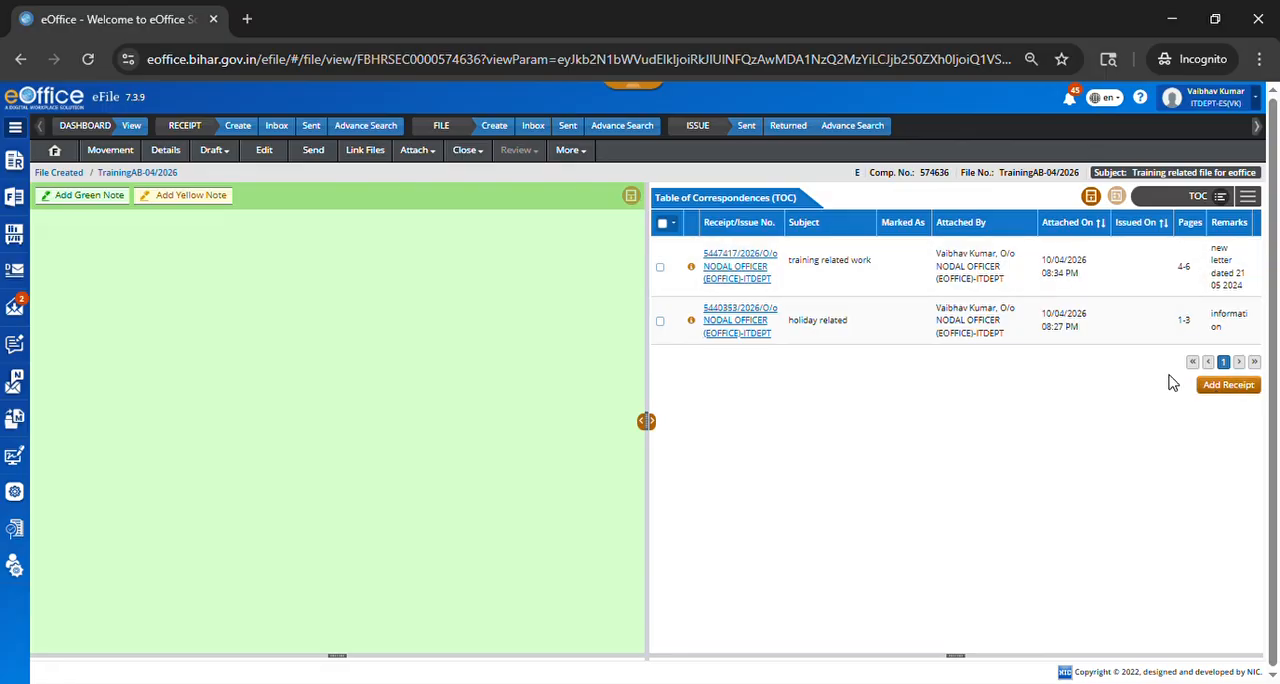
left_click(1255, 205)
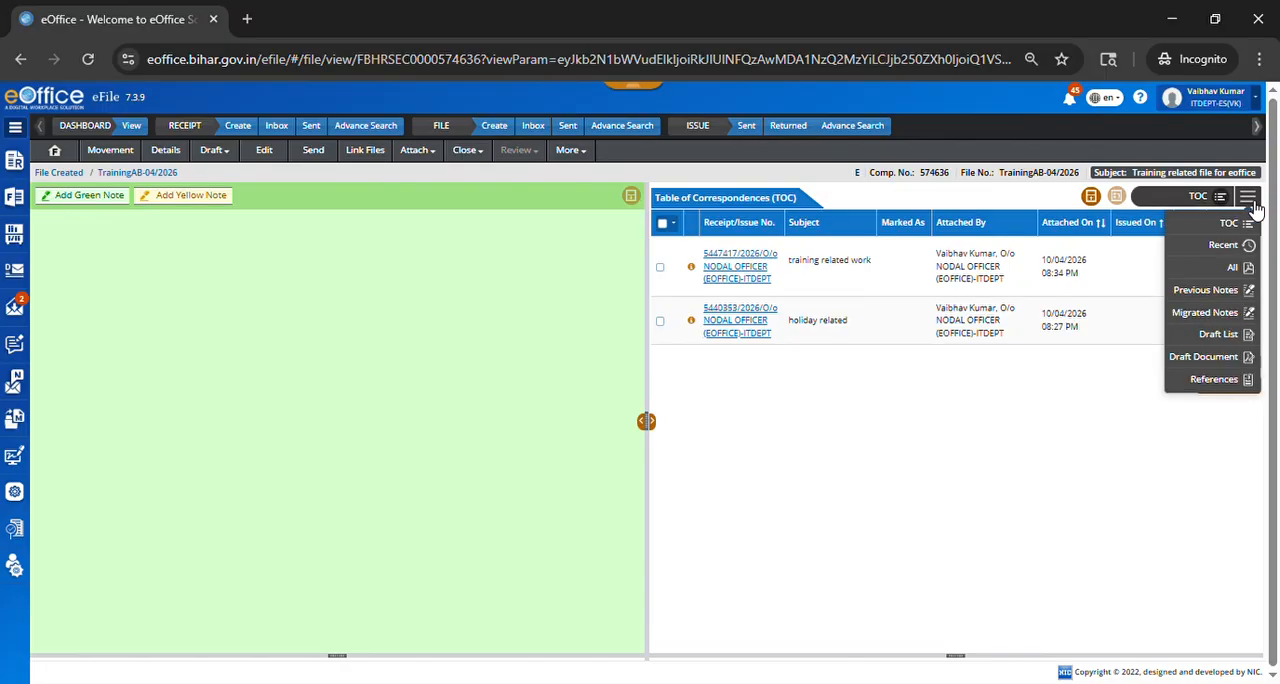
left_click(1240, 267)
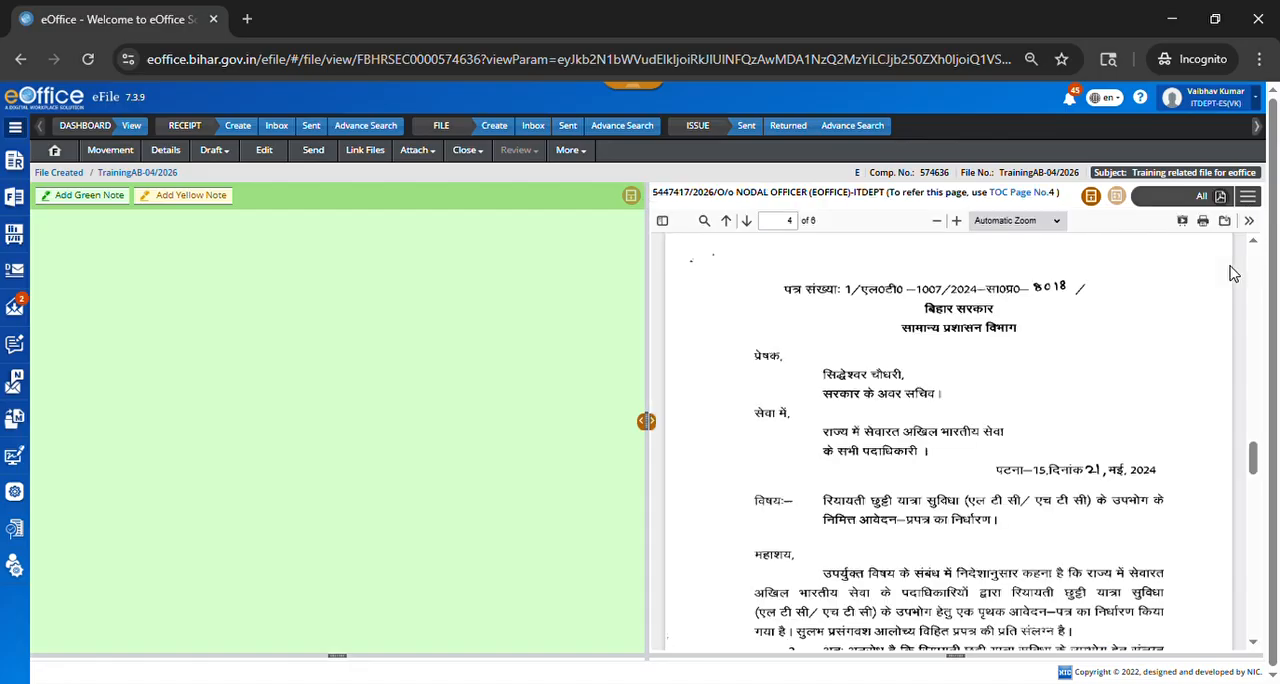
scroll(1074, 349, "up", 10)
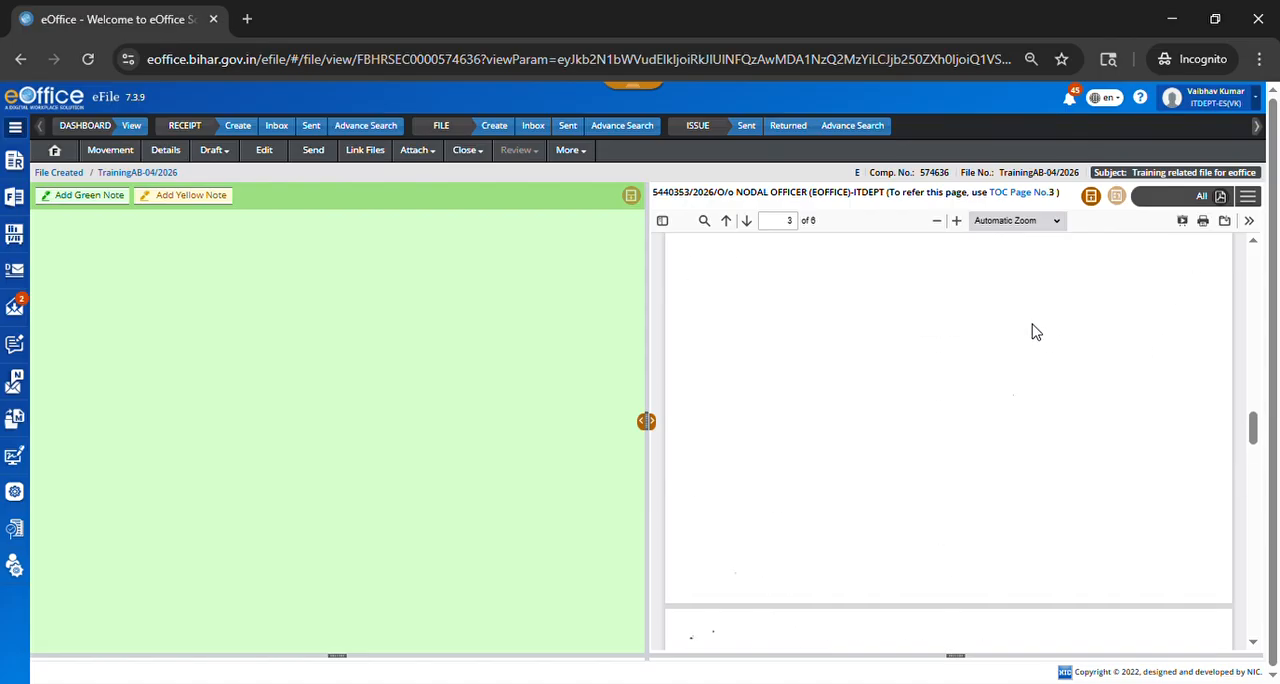
scroll(1024, 328, "up", 15)
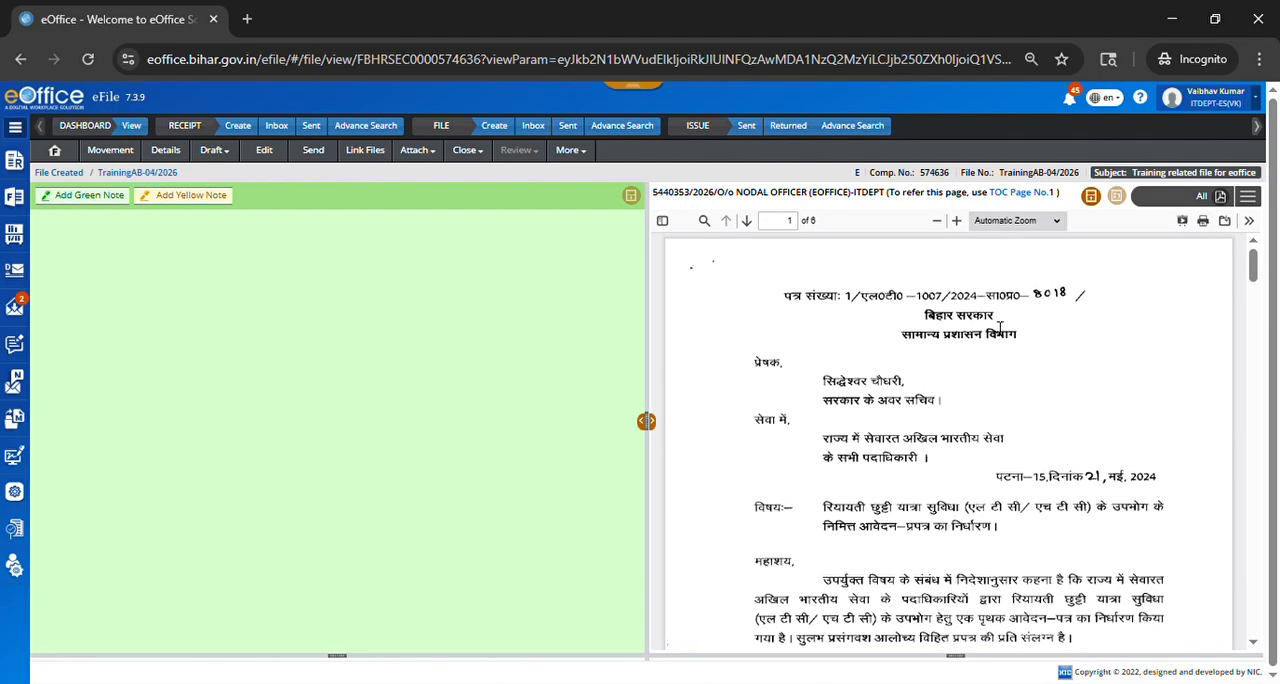
scroll(944, 282, "down", 4)
scroll(935, 282, "down", 20)
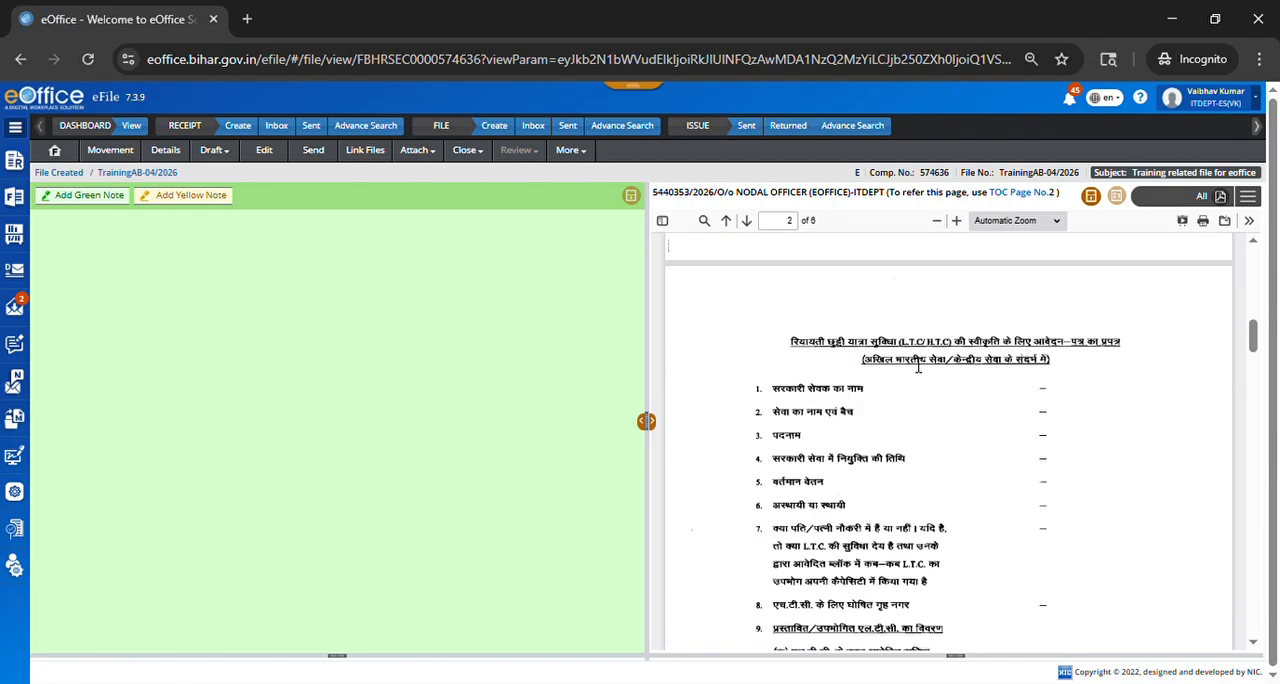
scroll(973, 411, "down", 12)
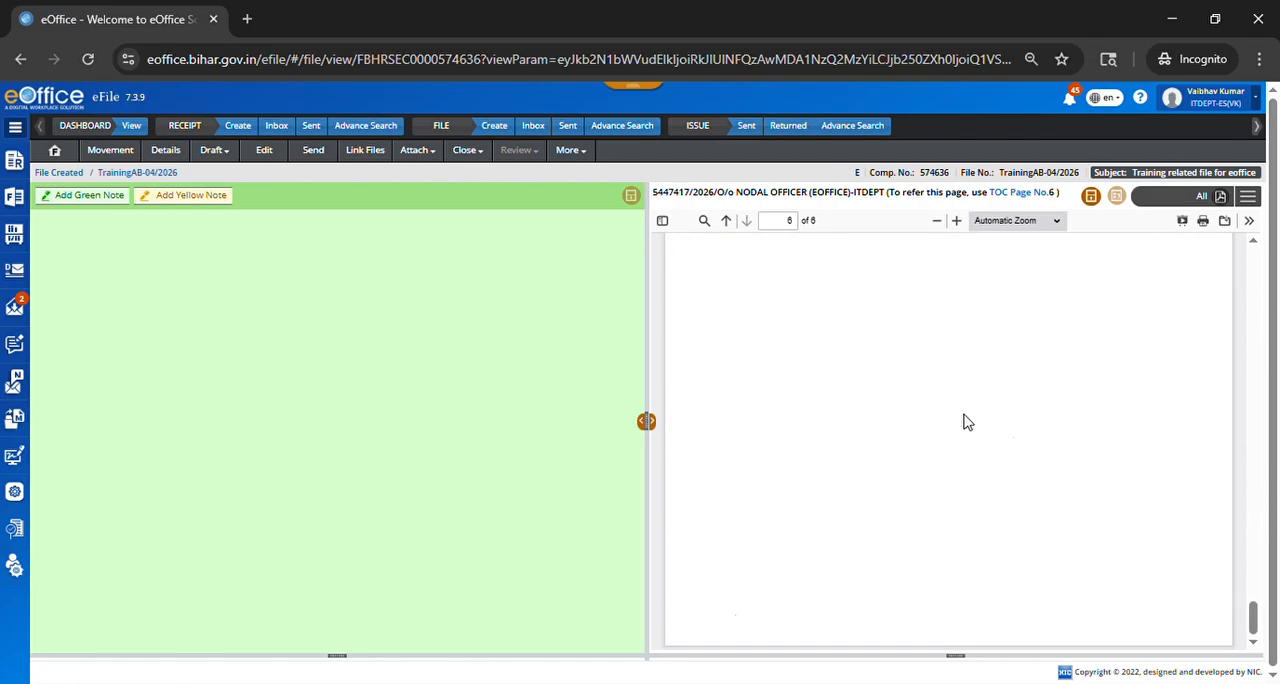
scroll(1021, 386, "up", 20)
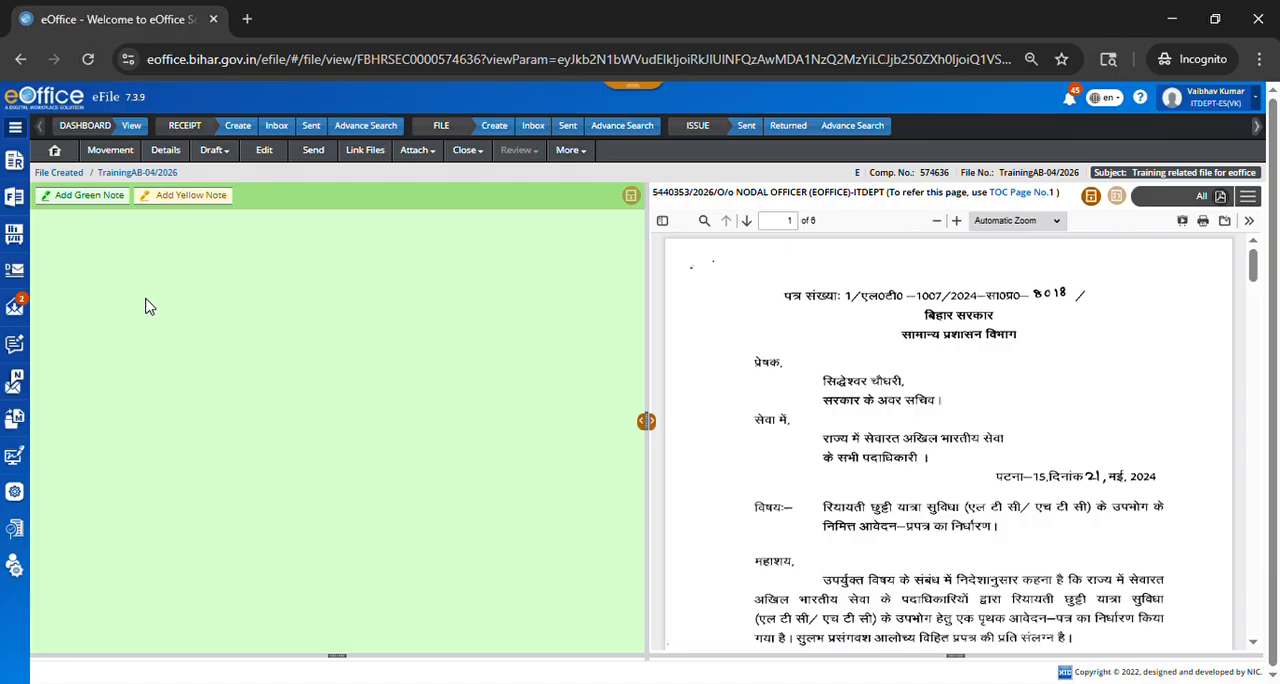
Step: Add a green note to the file reading "this is demo noting." with "plz see page 1" on a second line
left_click(97, 200)
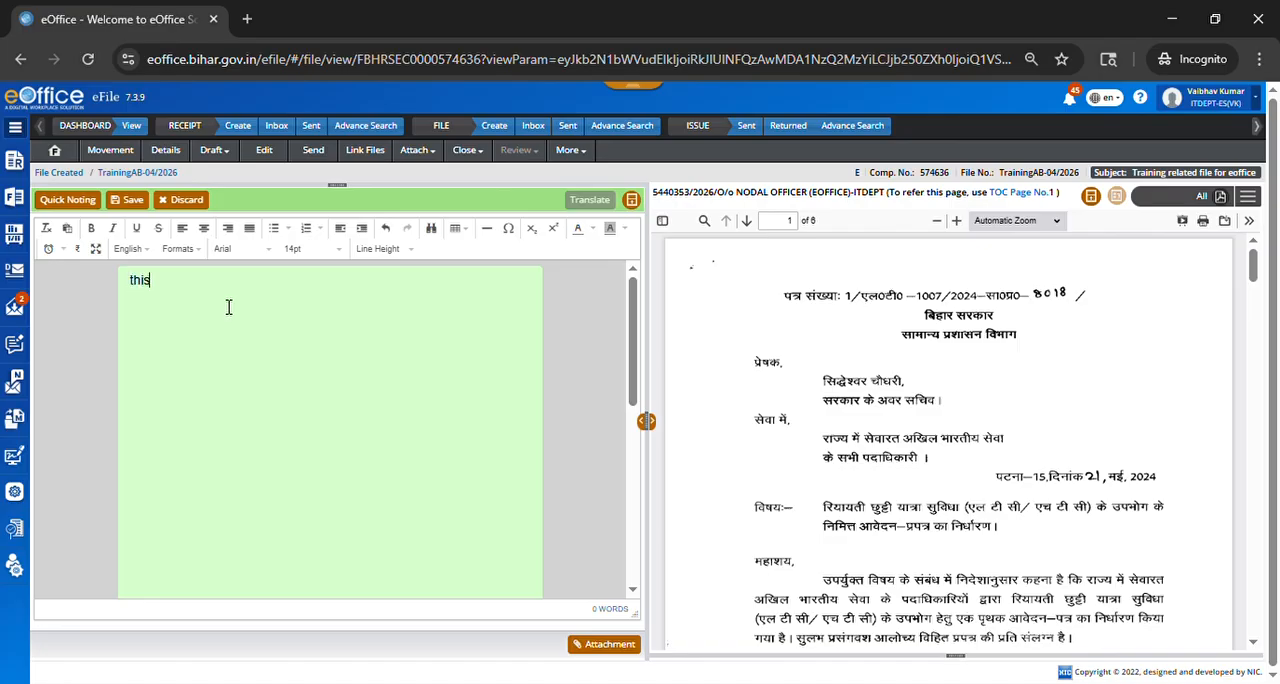
type("is demo n")
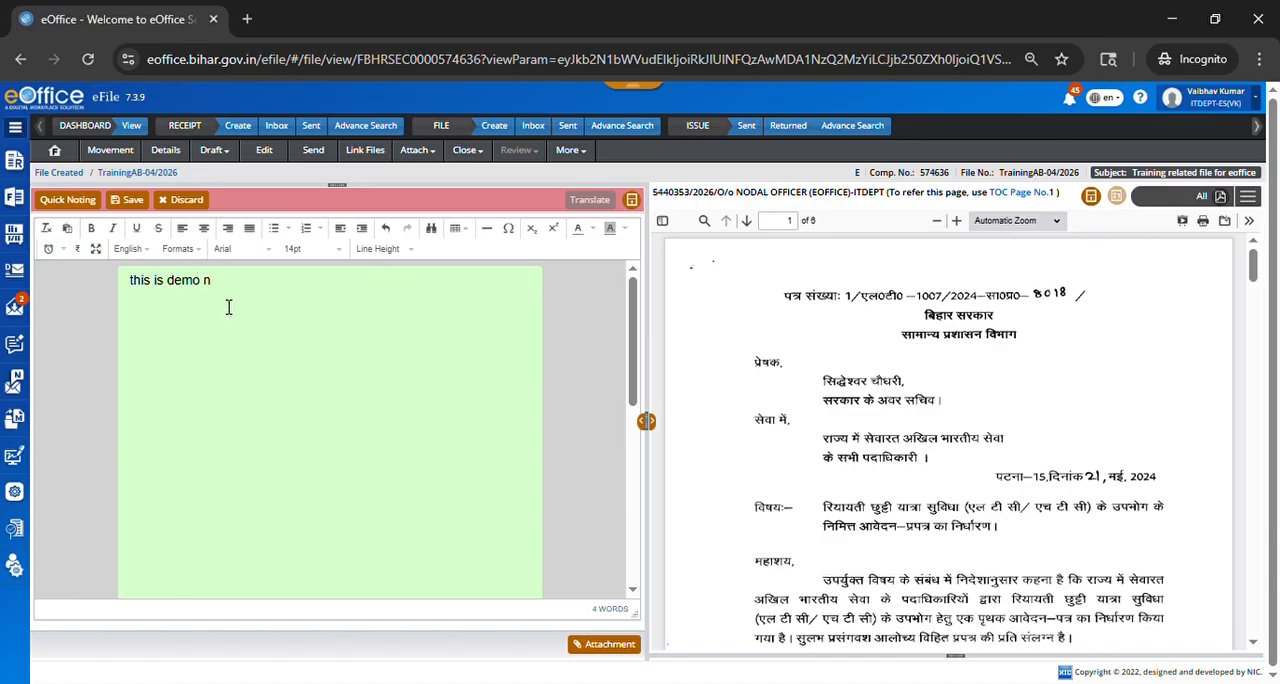
type("oting.")
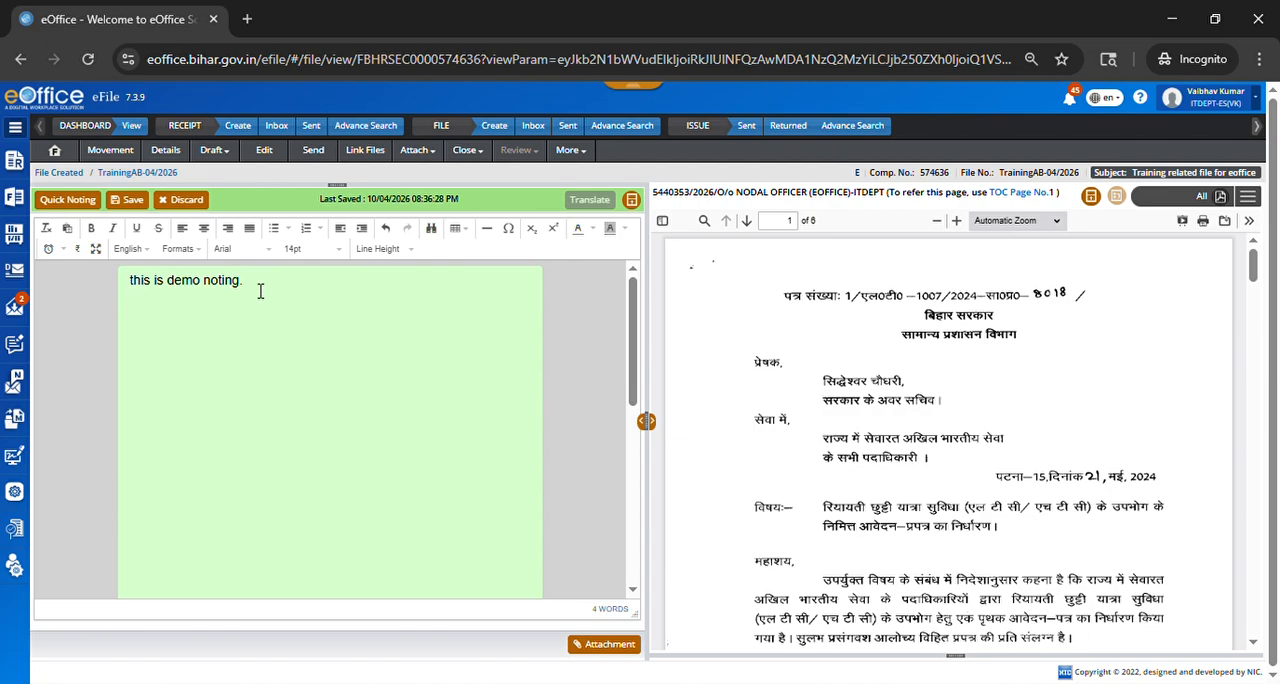
type("p")
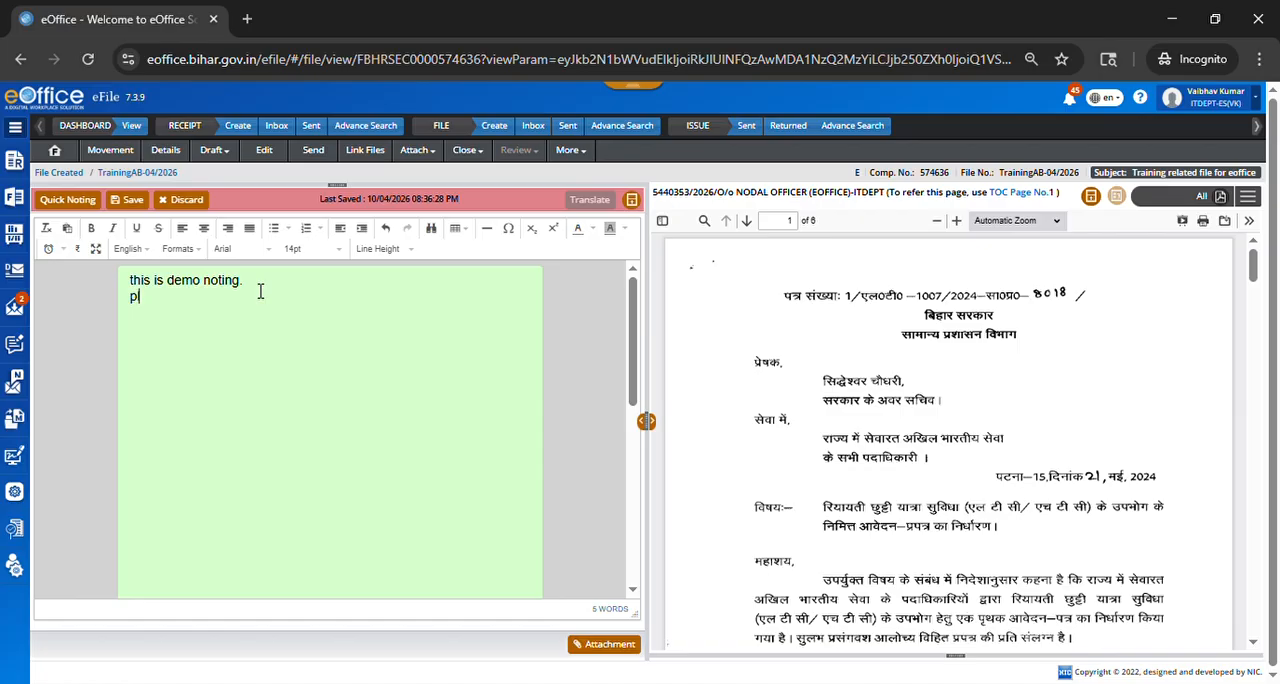
type("lz see page 1")
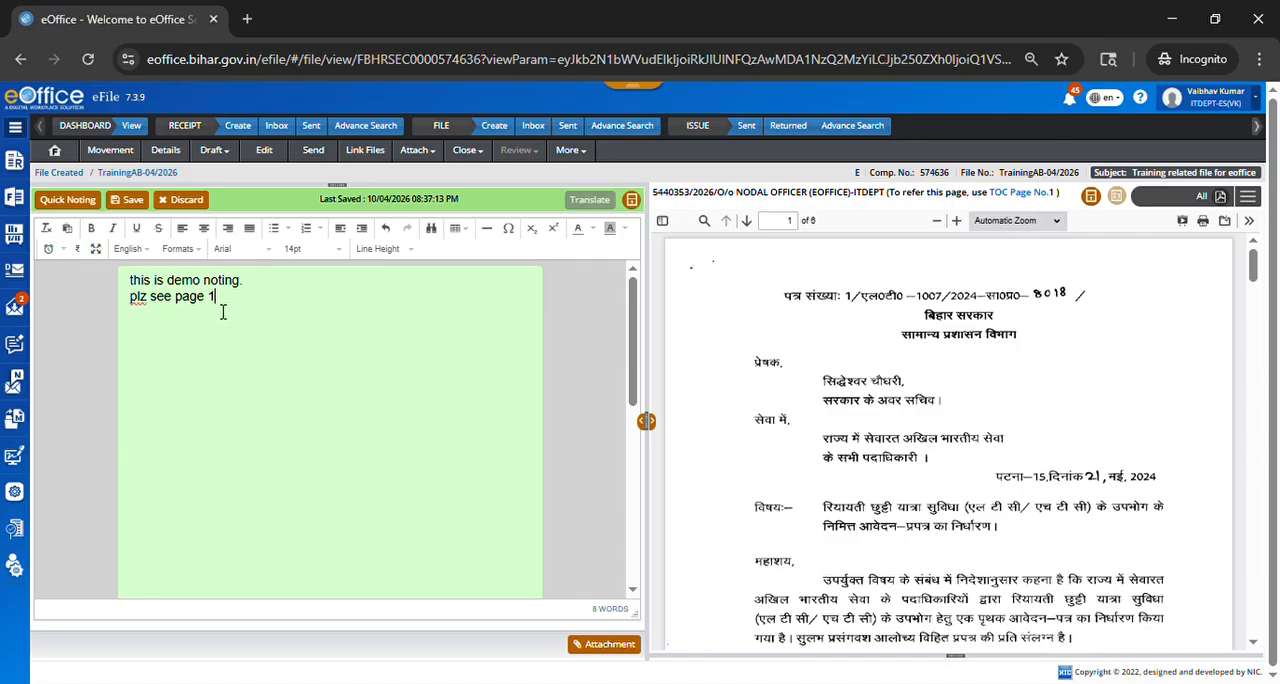
Step: Link the words "page 1" in the green note to Page 1 of the correspondence as a note reference
left_click_drag(224, 310, 185, 320)
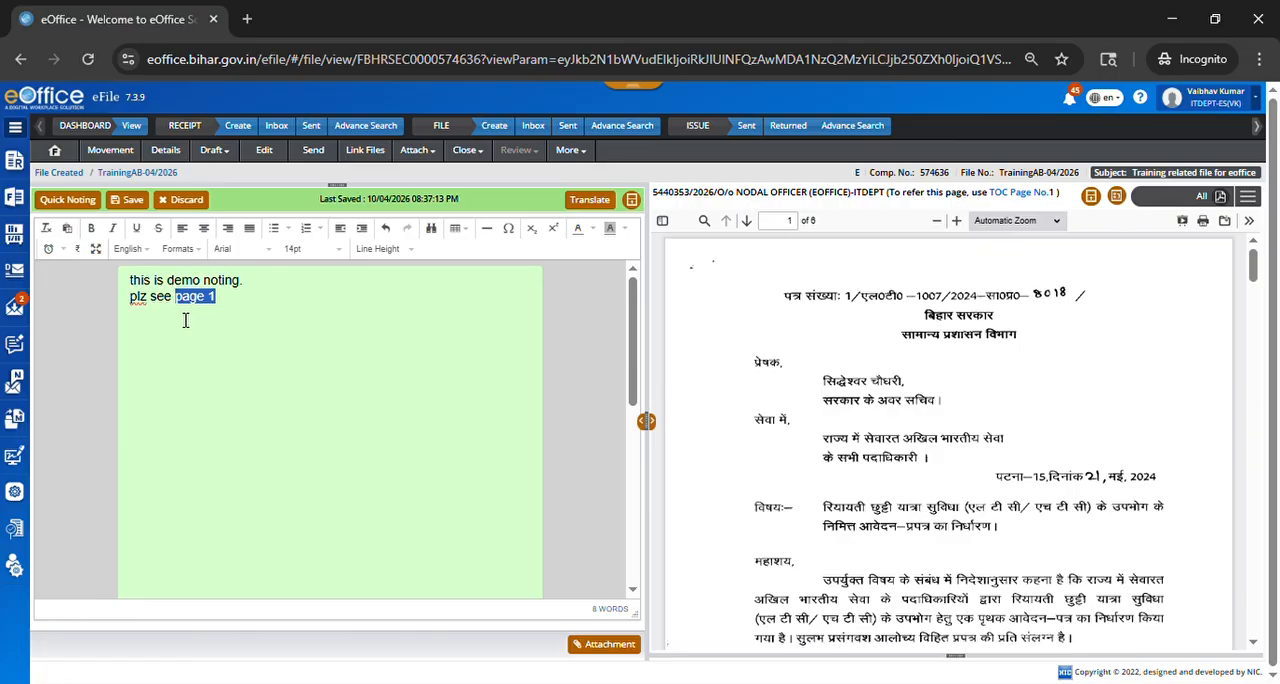
left_click(1248, 200)
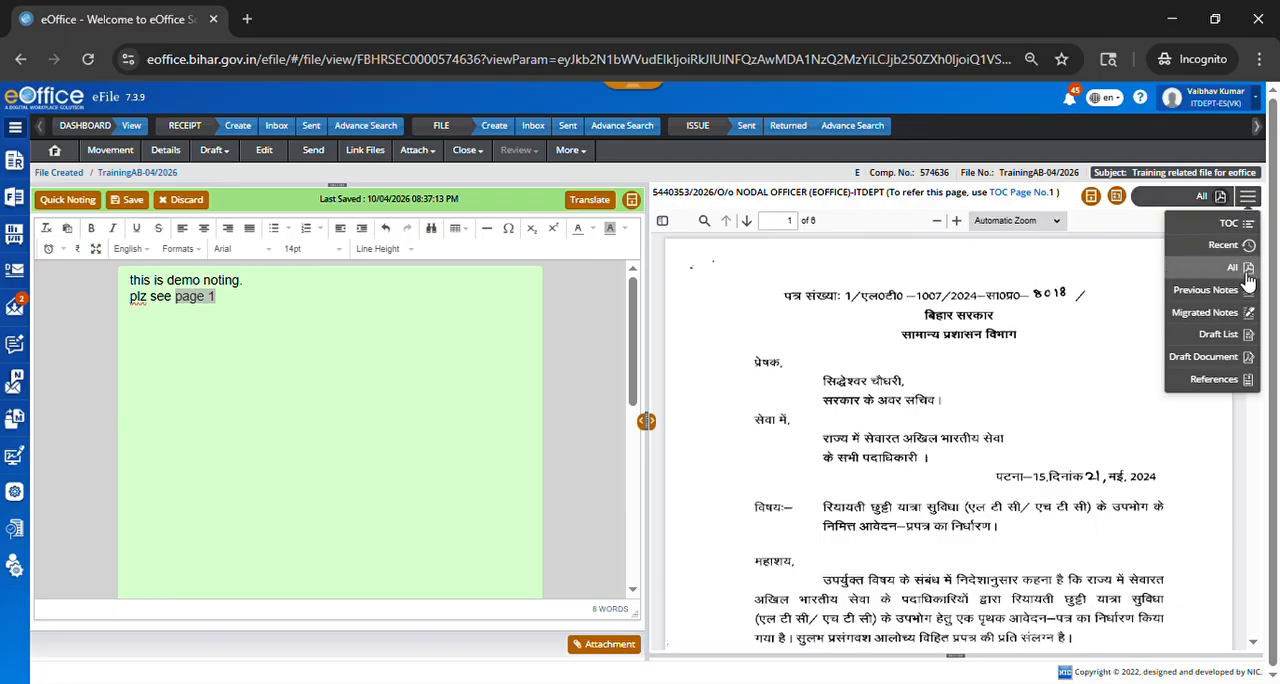
left_click(1240, 270)
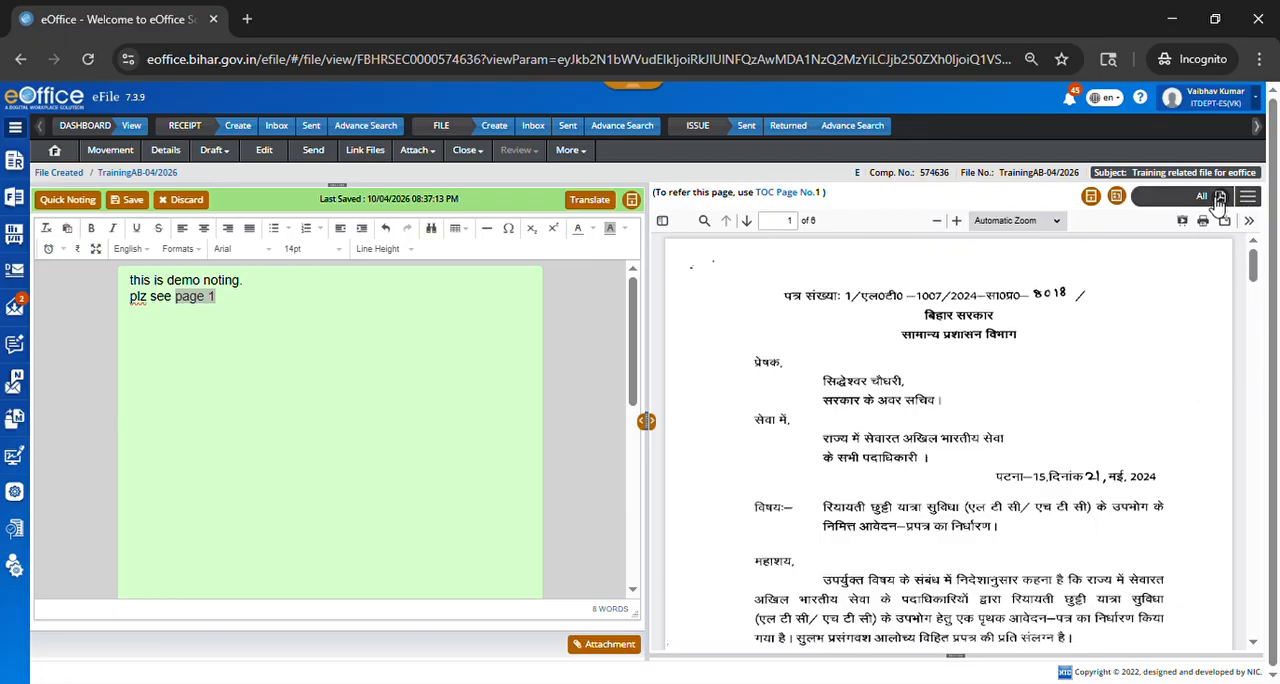
left_click(1116, 196)
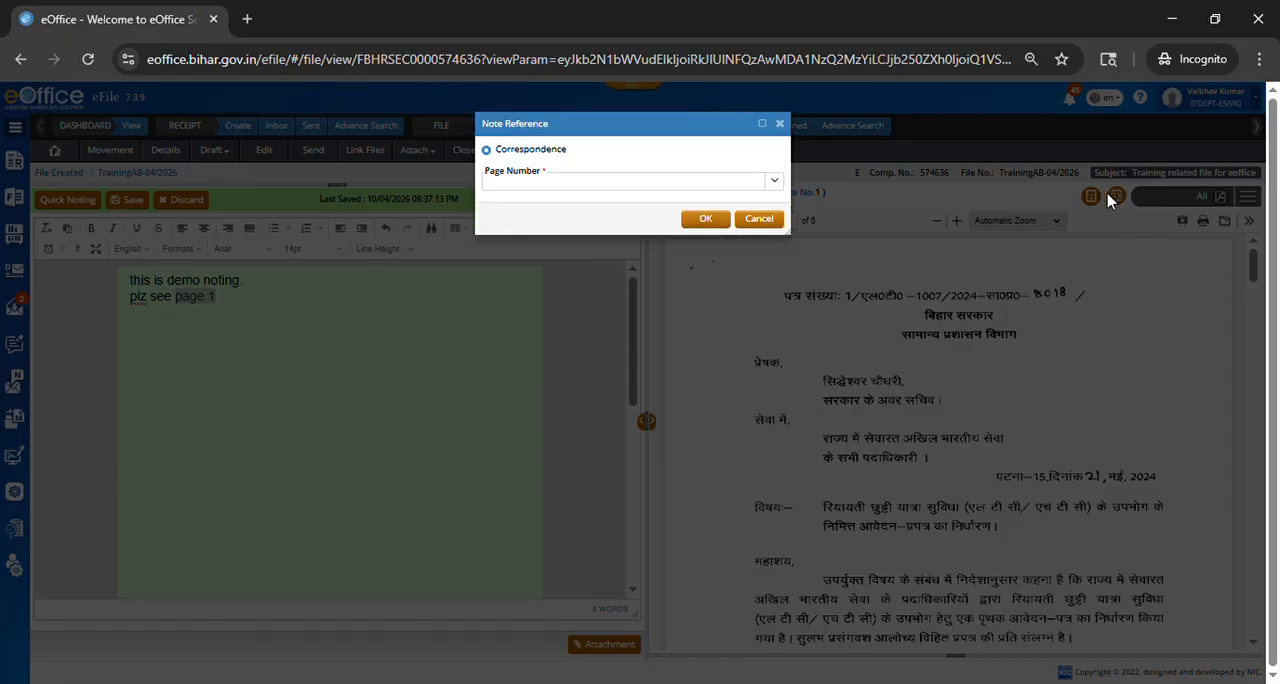
left_click(543, 182)
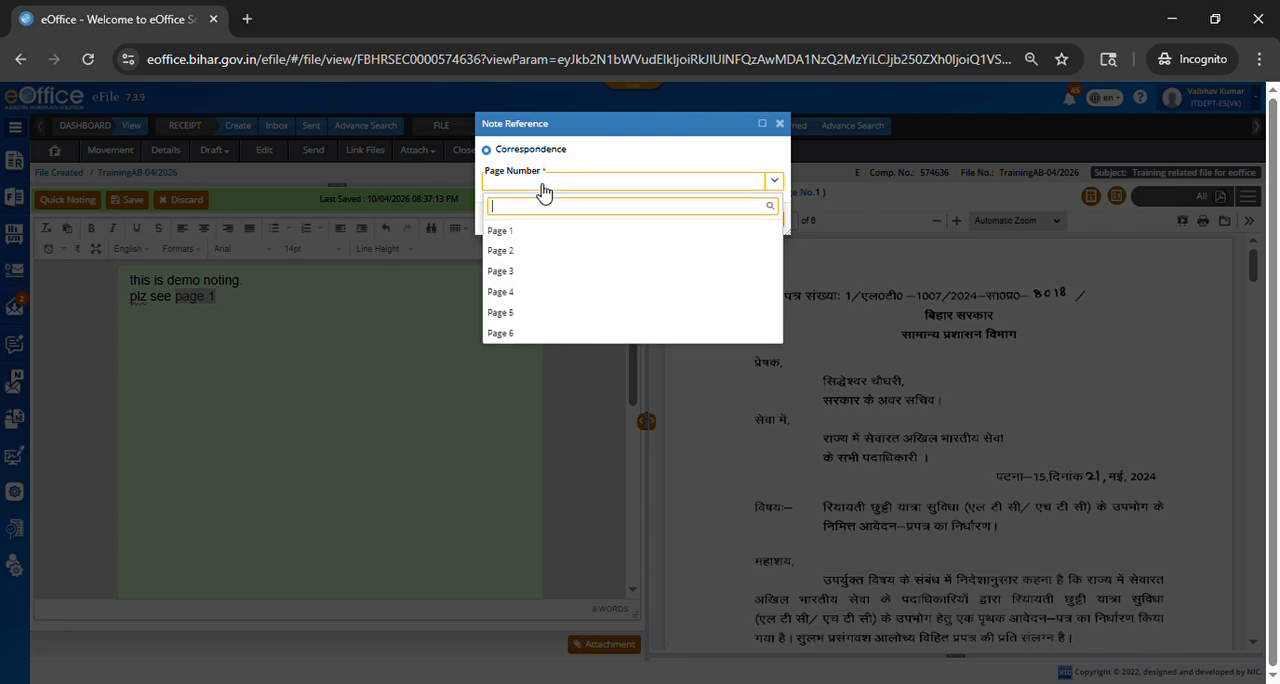
type("1")
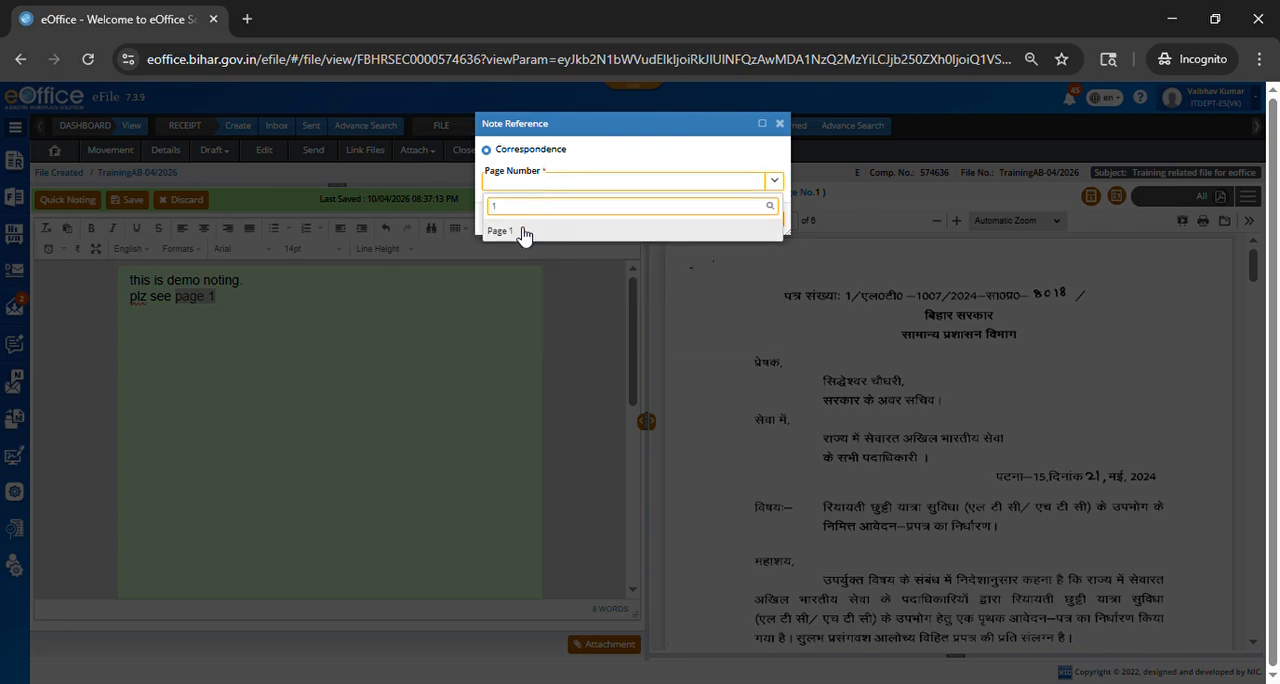
left_click(526, 231)
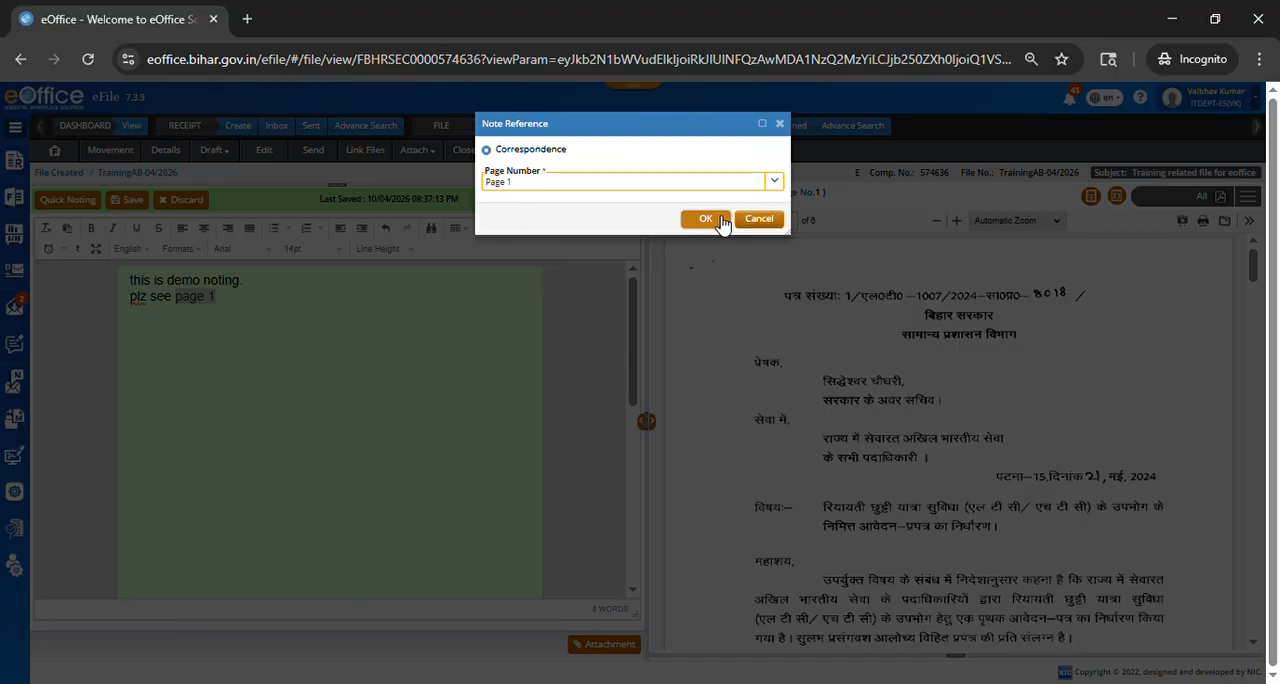
left_click(705, 219)
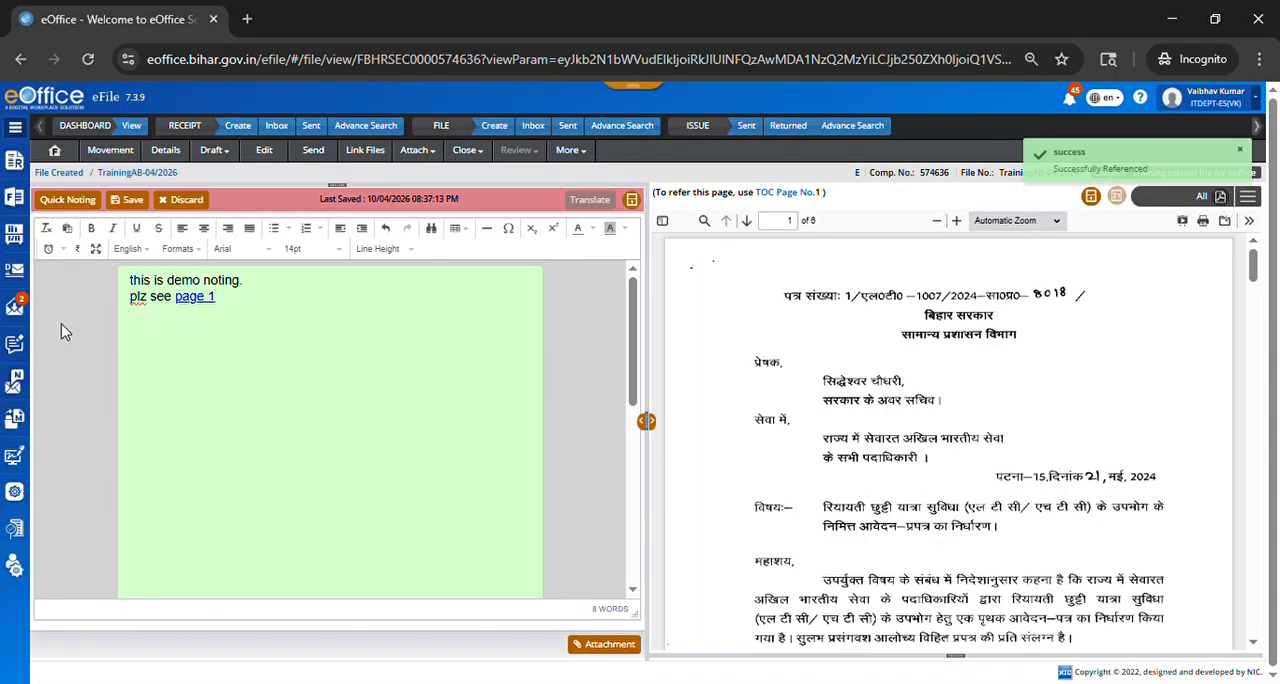
Step: Open the "page 1" reference from the note, check the referred letter, and close it
left_click(200, 298)
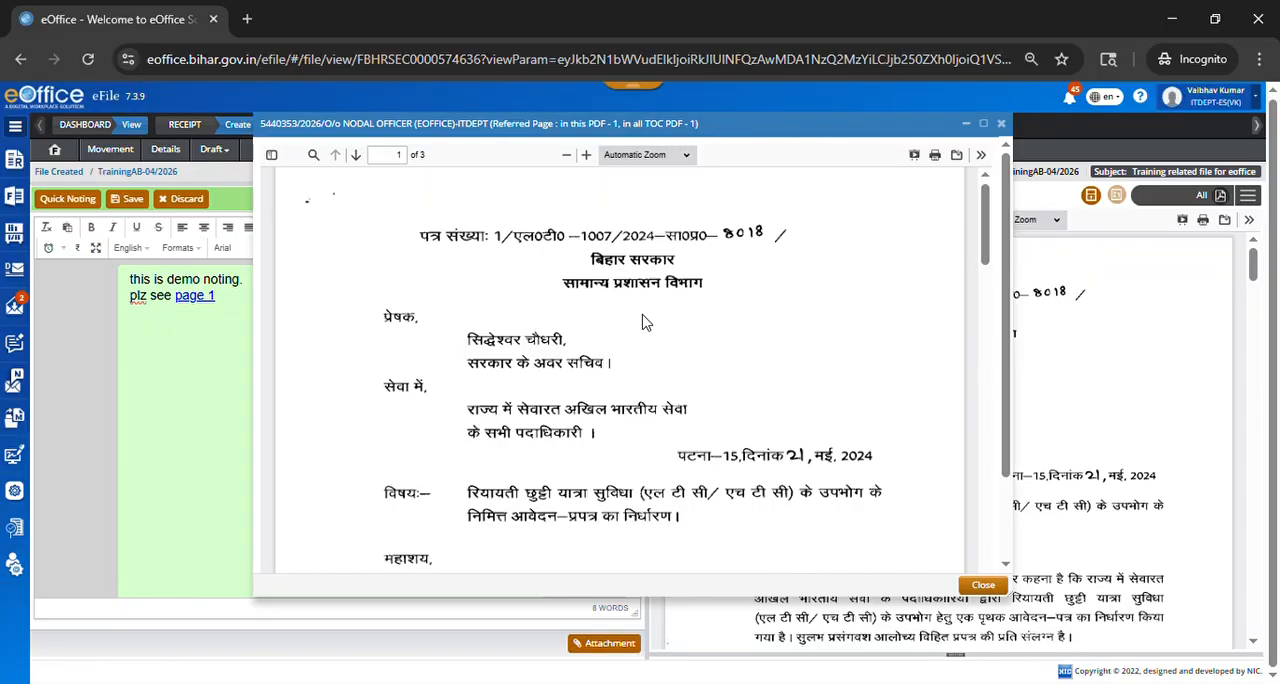
scroll(645, 336, "down", 2)
scroll(645, 337, "up", 3)
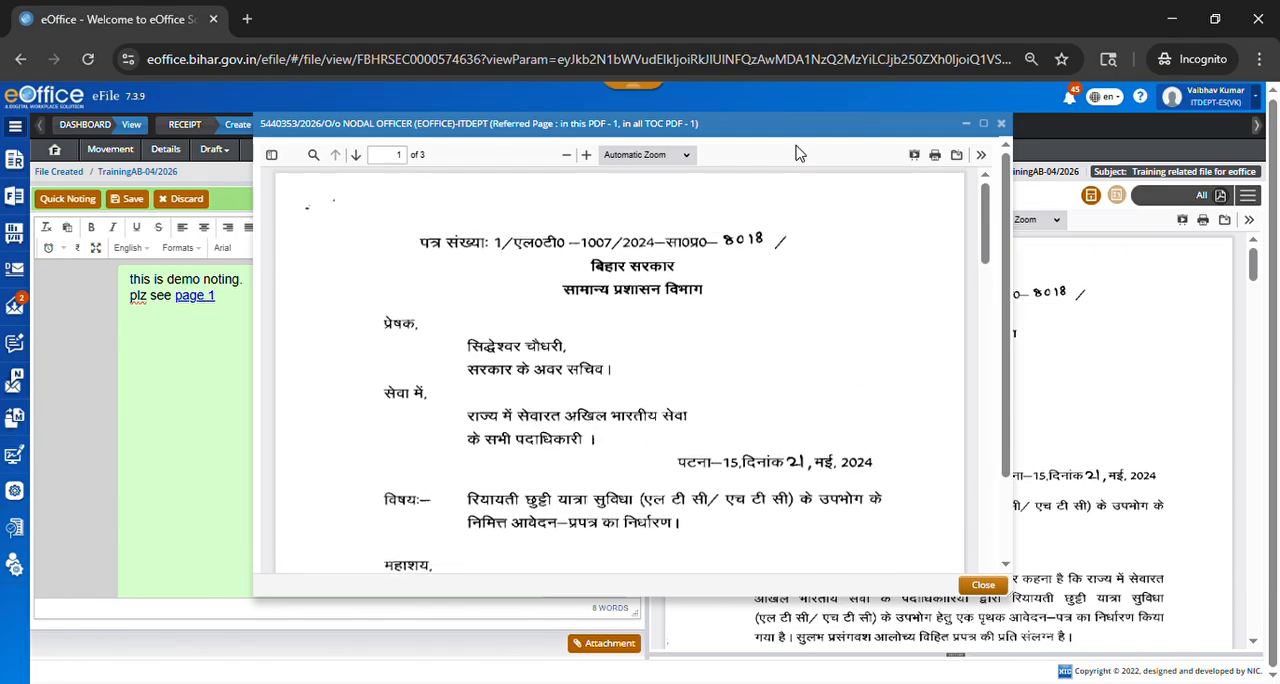
left_click(1002, 124)
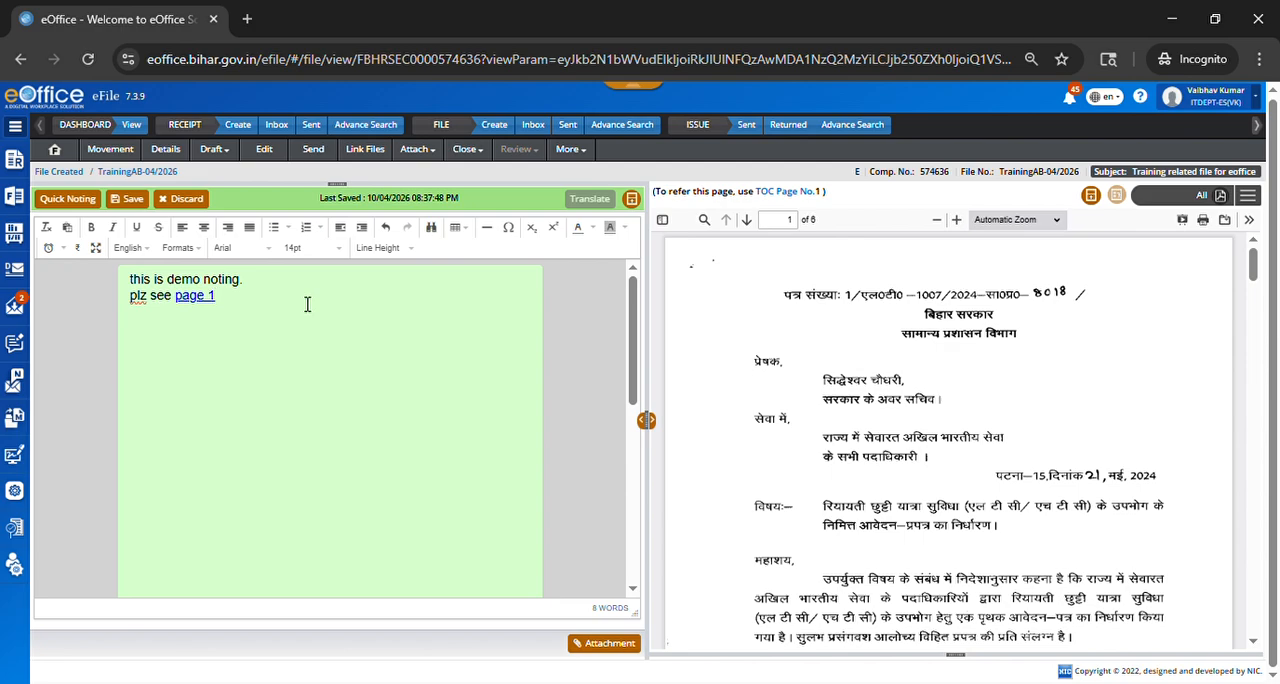
Step: Open file ACDC-2791/71/2024-NDLO-ITDEPT from the file inbox and look through its earlier notes
left_click(540, 125)
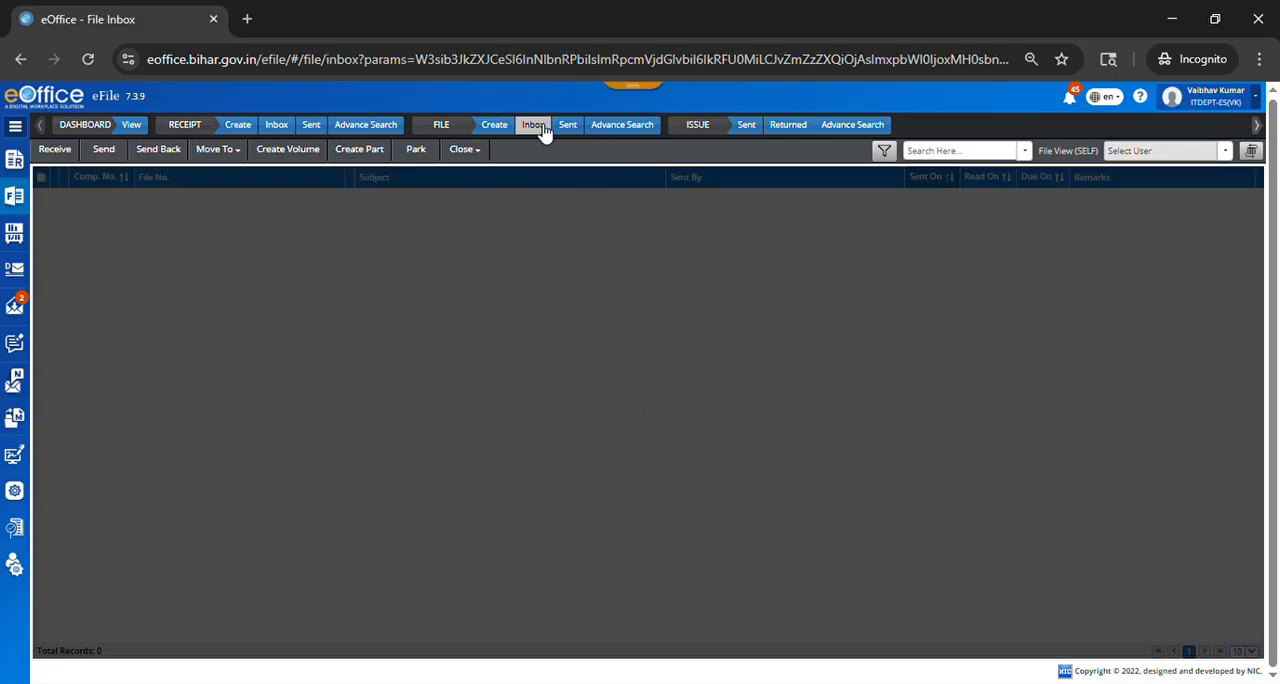
left_click(257, 209)
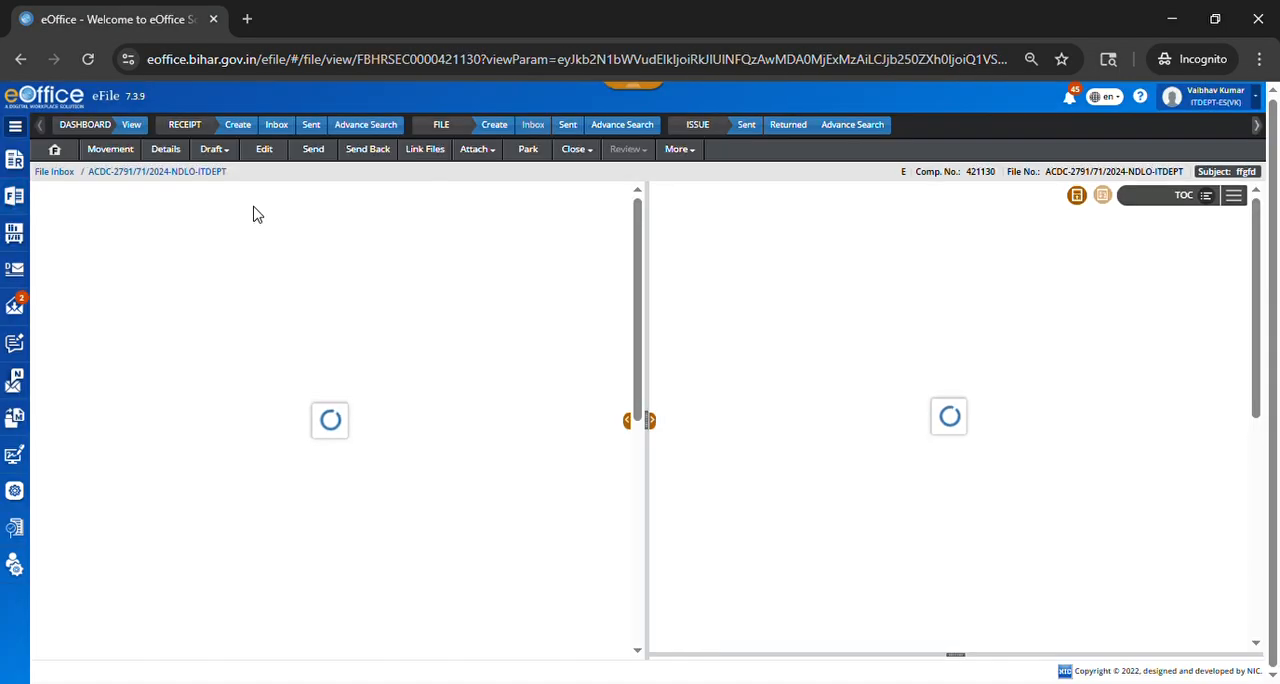
scroll(449, 596, "down", 5)
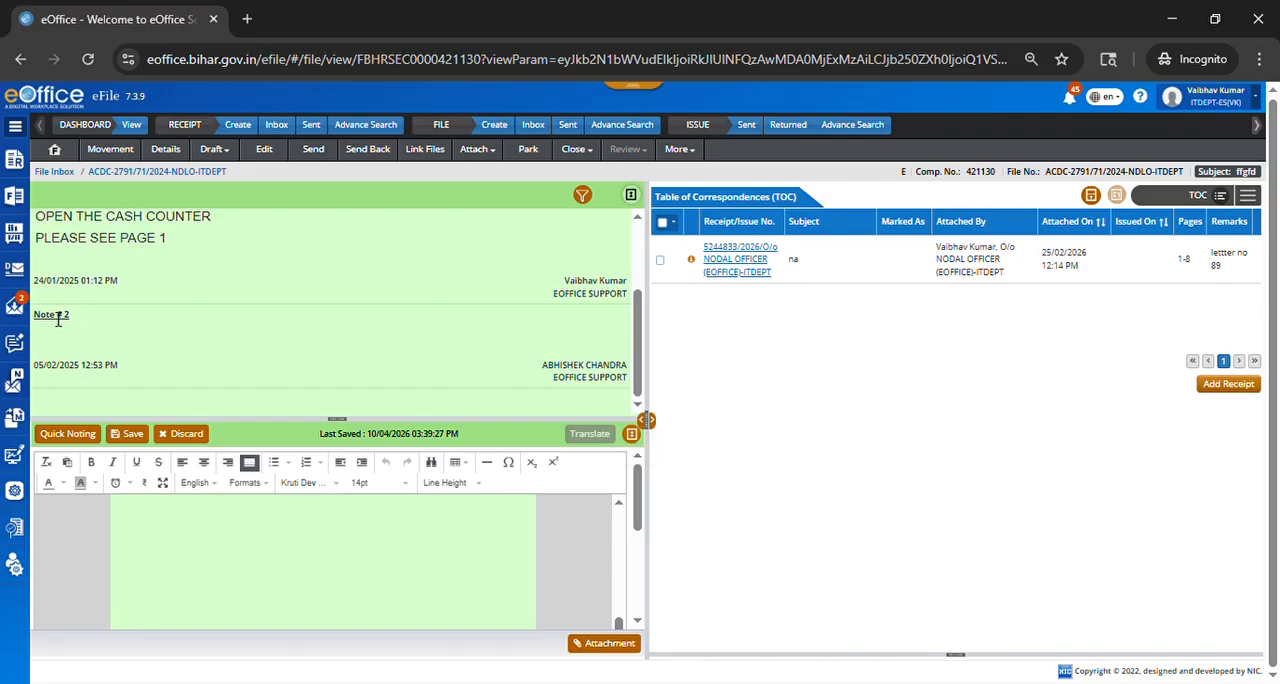
scroll(90, 315, "up", 3)
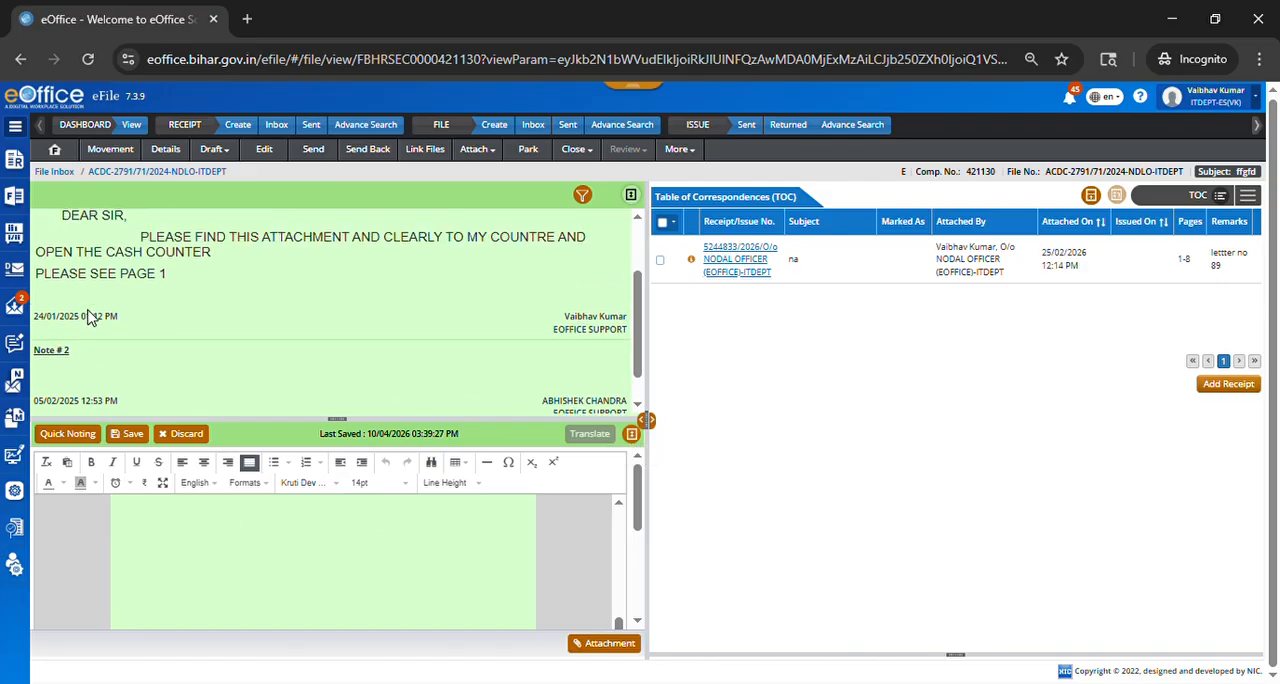
Step: Enter a few trial Hindi characters at the end of this file's draft note and delete them
left_click(272, 540)
key("ctrl+v")
scroll(270, 546, "down", 5)
left_click(278, 549)
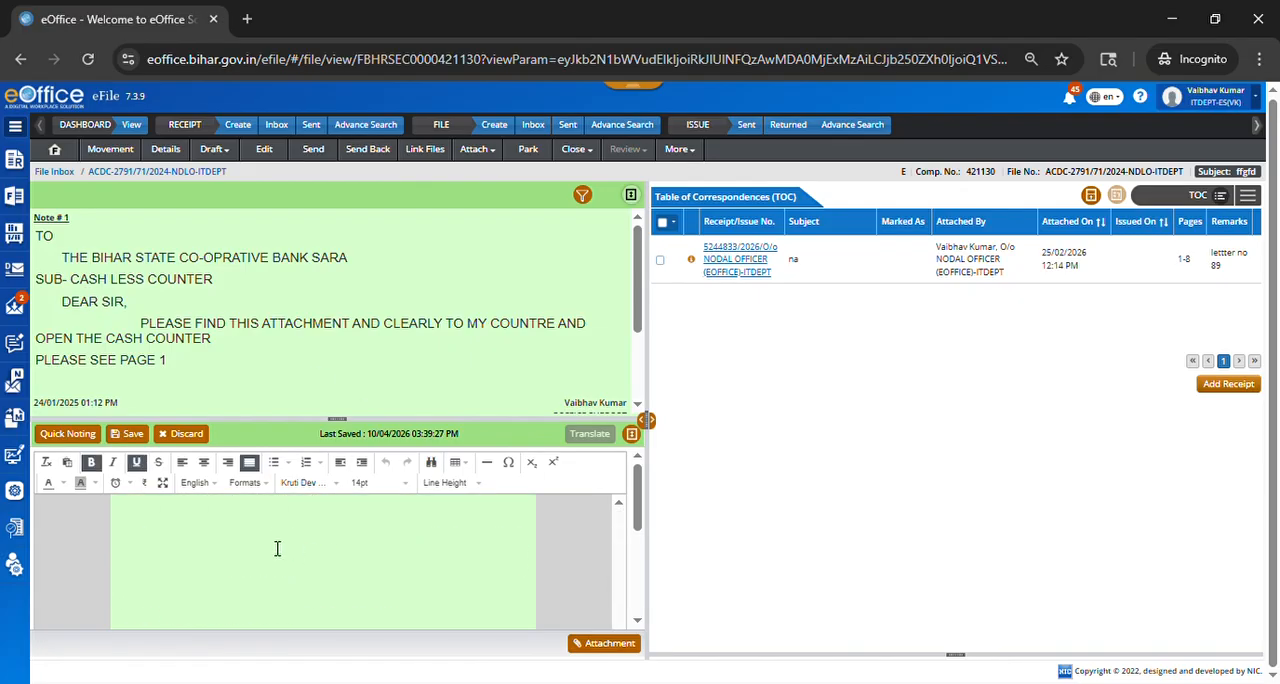
left_click(618, 562)
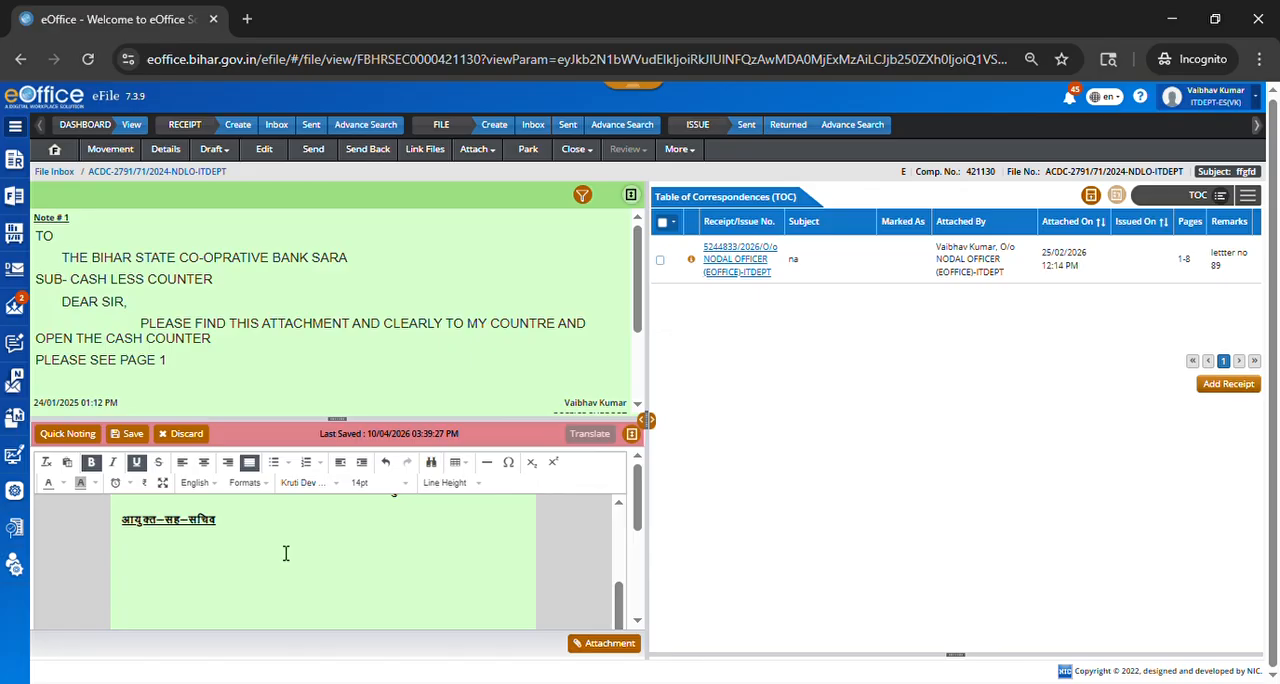
scroll(278, 464, "down", 1)
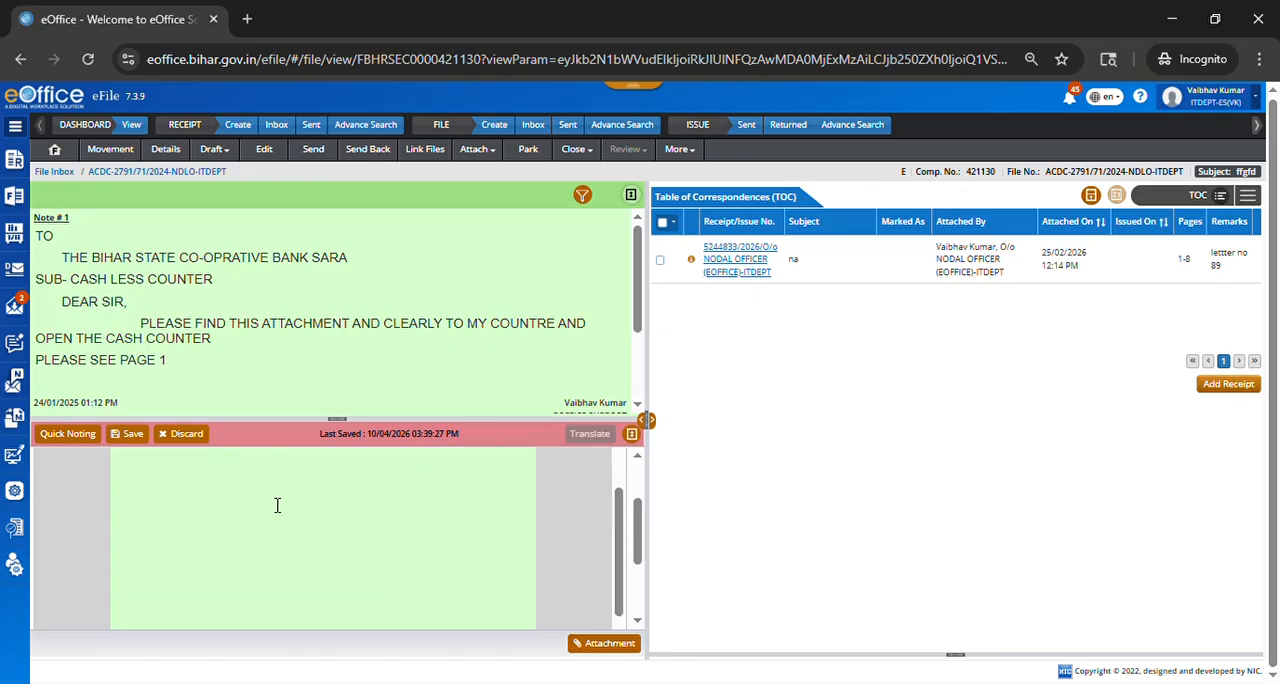
type("चस `मम")
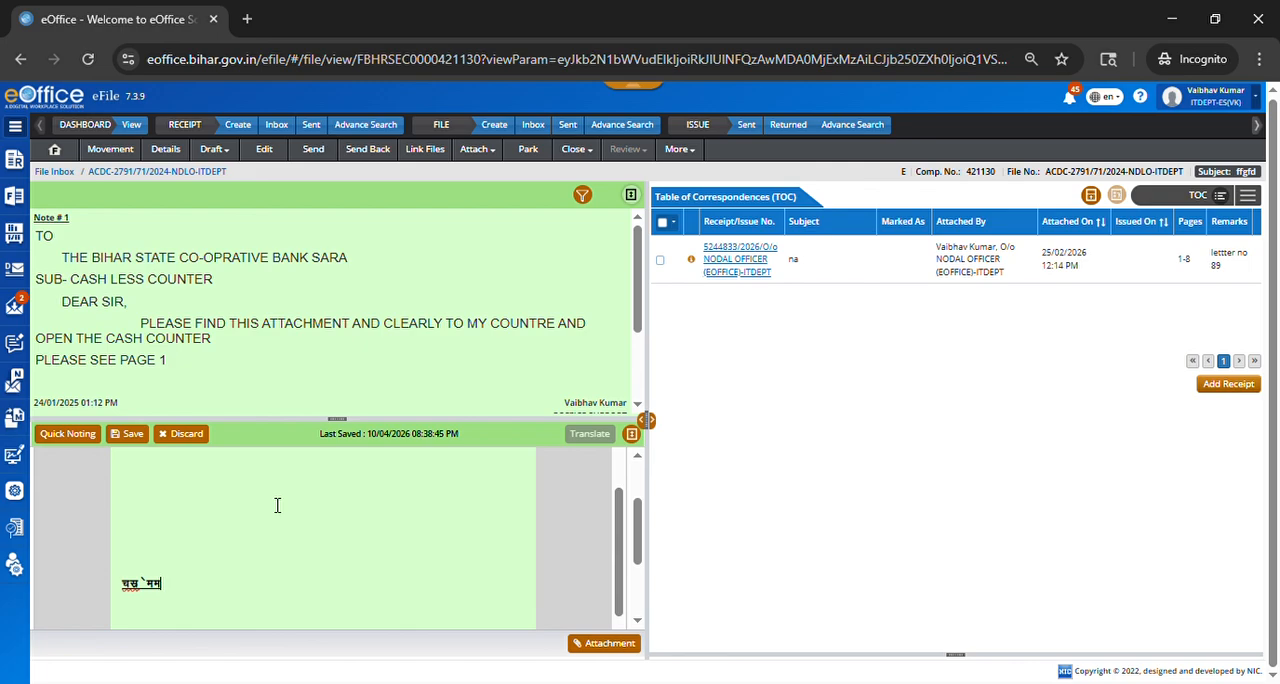
key("BackSpace")
key("BackSpace")
key("BackSpace")
key("BackSpace")
key("BackSpace")
key("BackSpace")
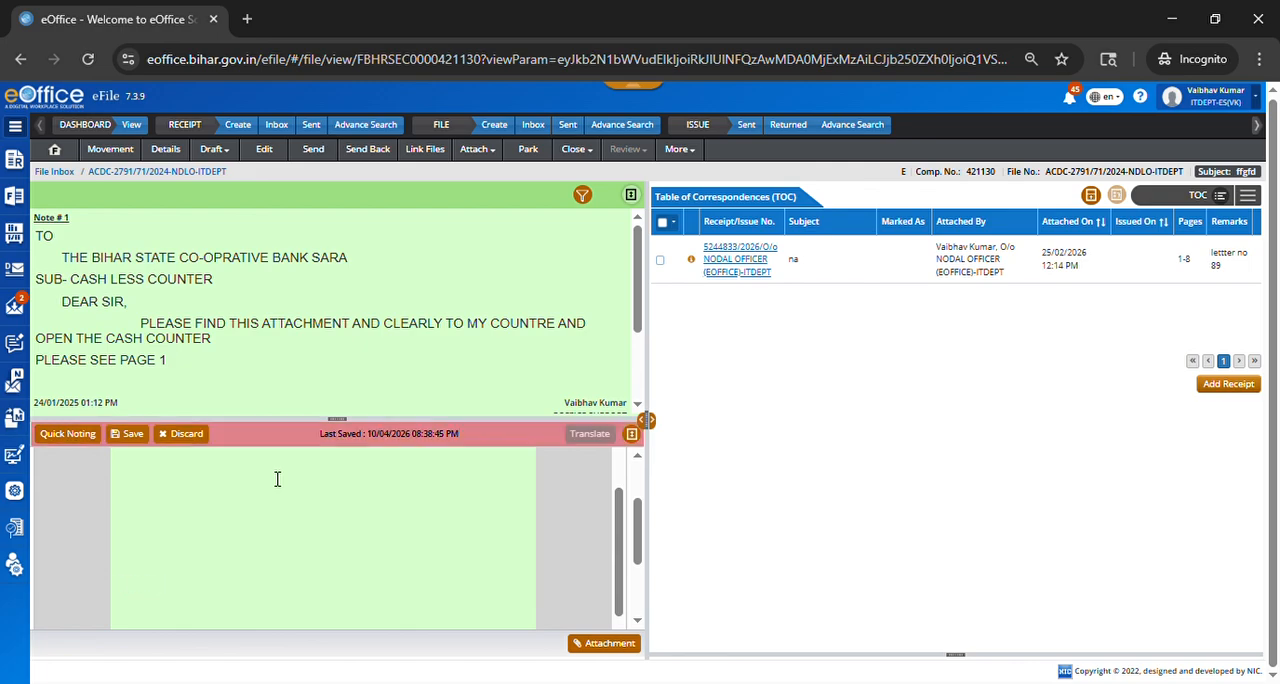
Step: Switch the draft note's font to Arial and add "plz see note 1" on a new line at its end
scroll(340, 551, "up", 5)
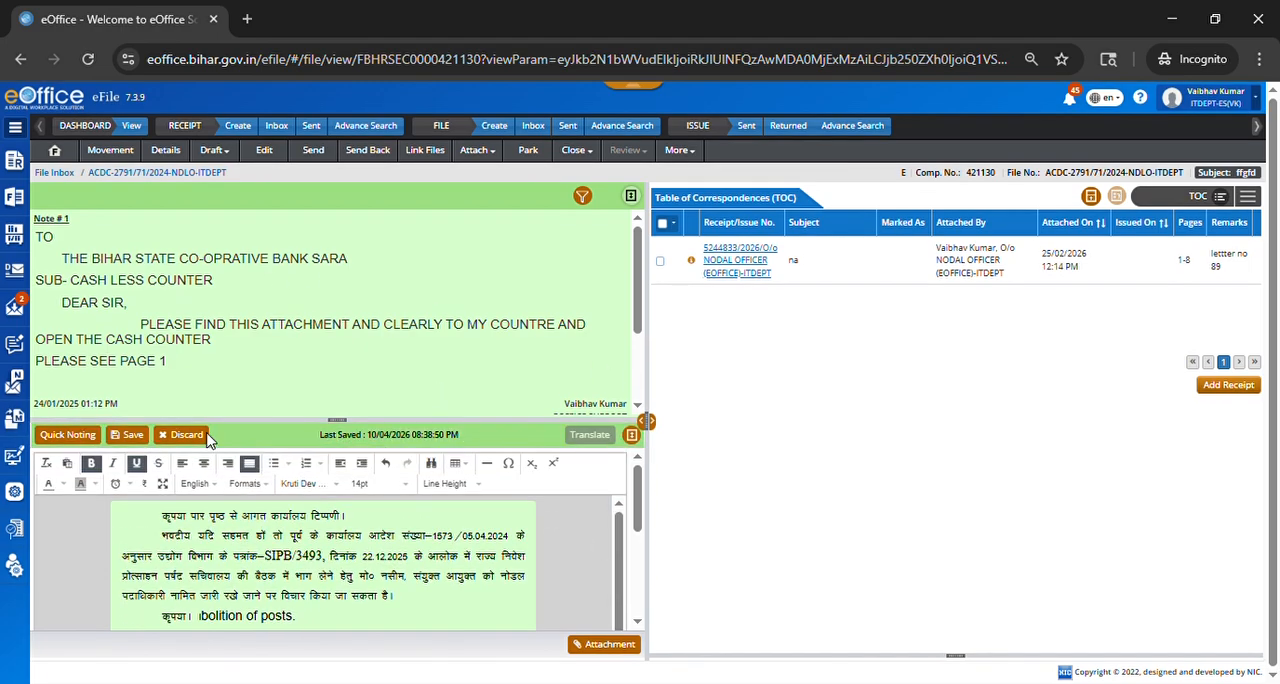
left_click(334, 485)
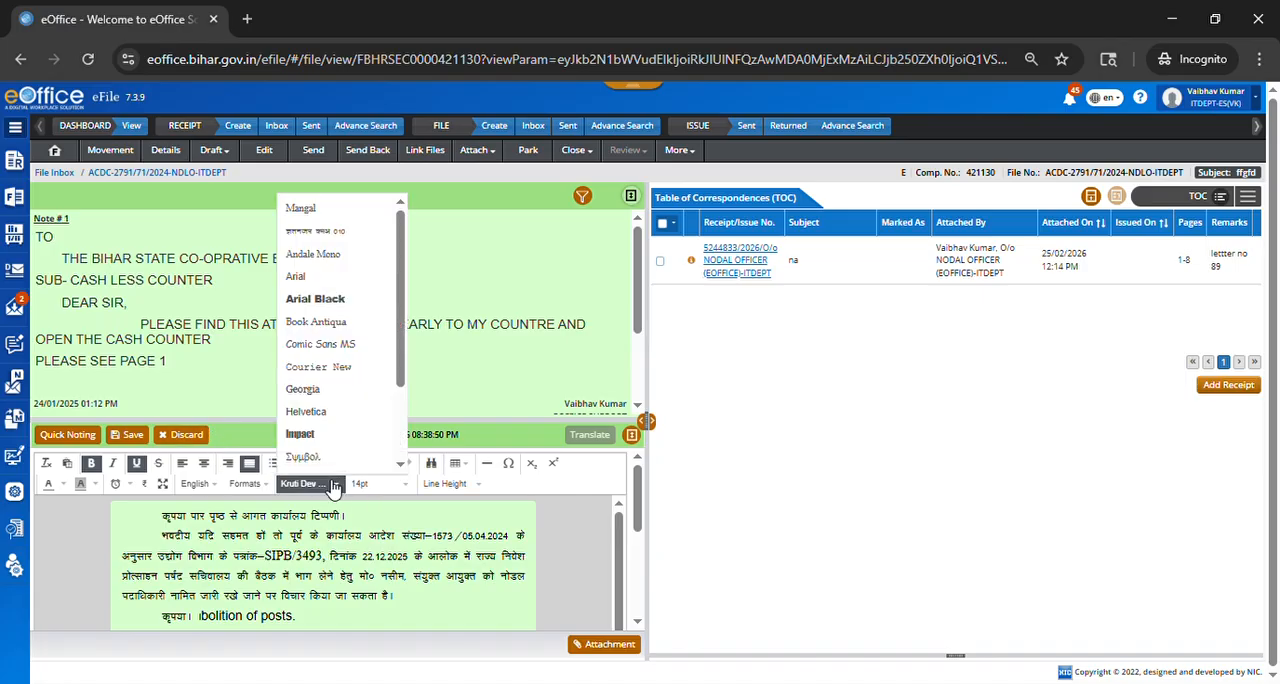
left_click(331, 280)
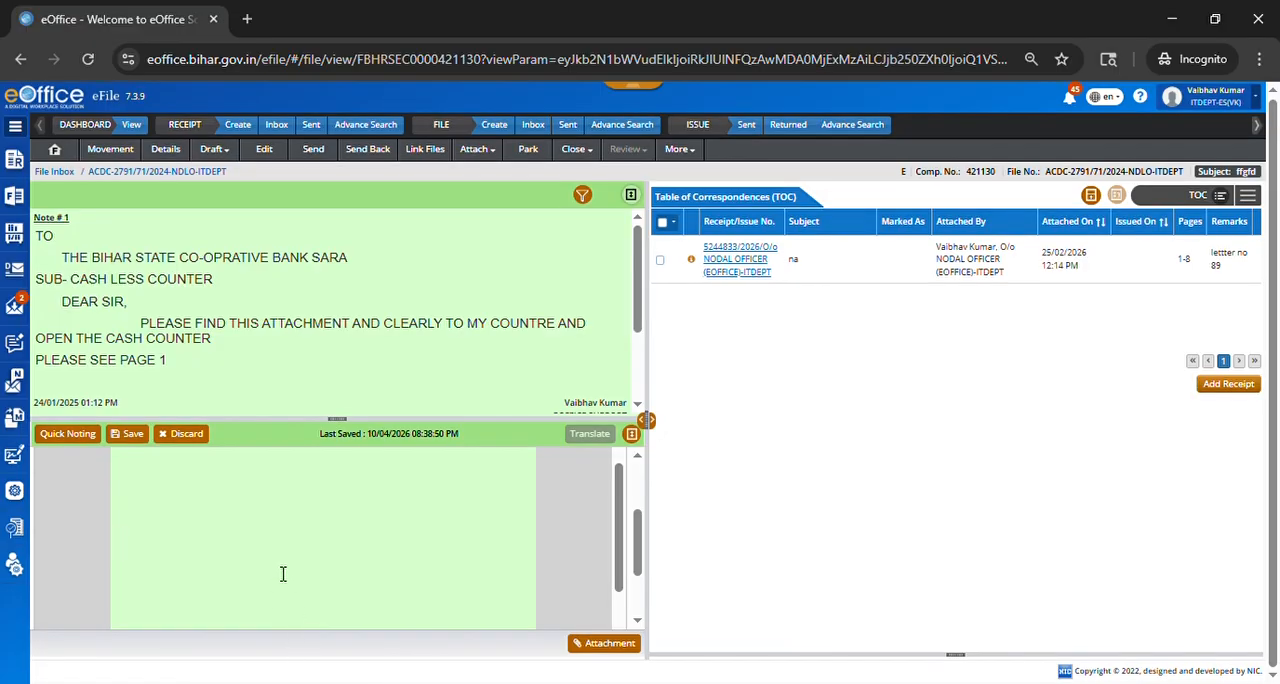
scroll(283, 574, "up", 2)
scroll(283, 572, "down", 2)
type("plz see p")
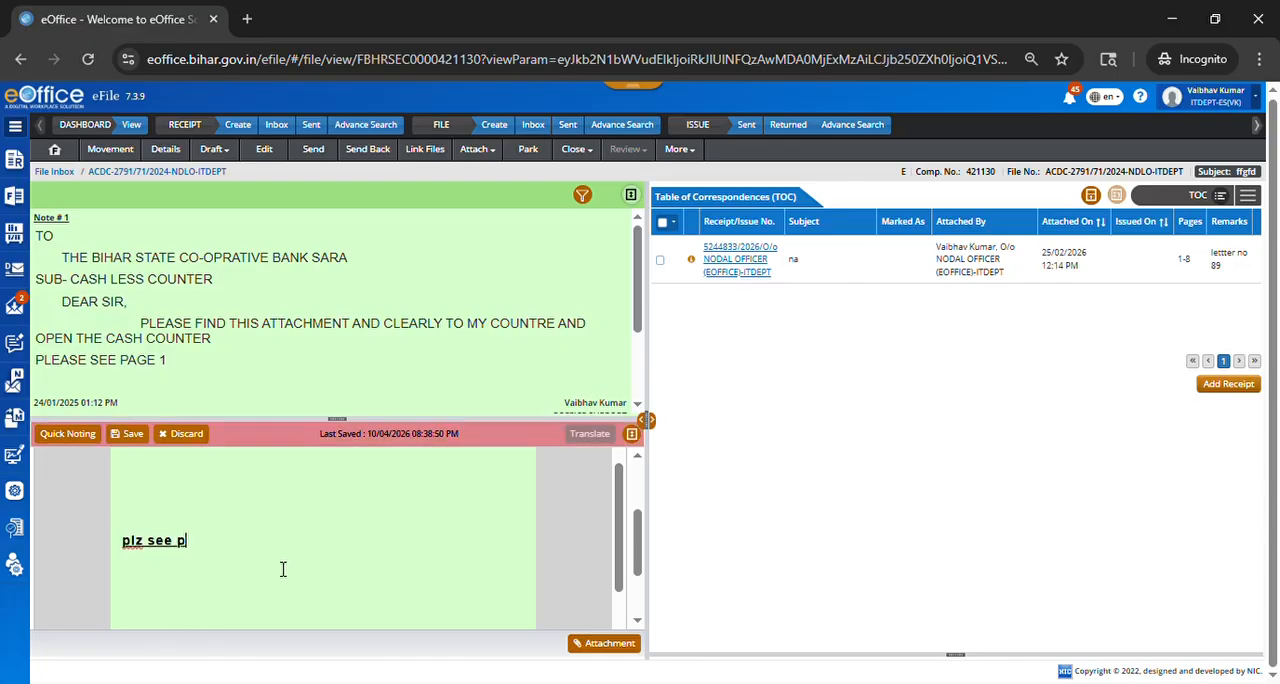
type("age ")
type("1")
key("BackSpace")
key("BackSpace")
key("BackSpace")
key("BackSpace")
key("BackSpace")
key("BackSpace")
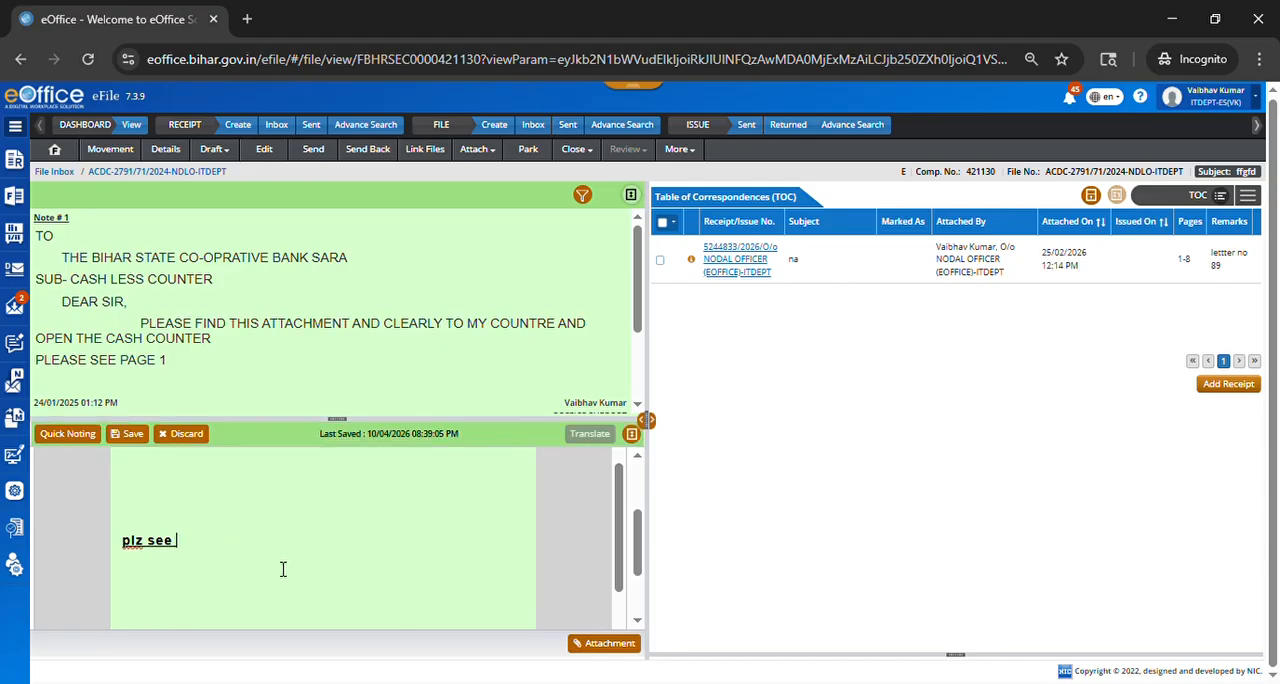
type("note 1")
Step: Link the words "note 1" to Note # 1 of the previous notes with all paragraphs, and open the reference to check it
left_click_drag(249, 547, 188, 551)
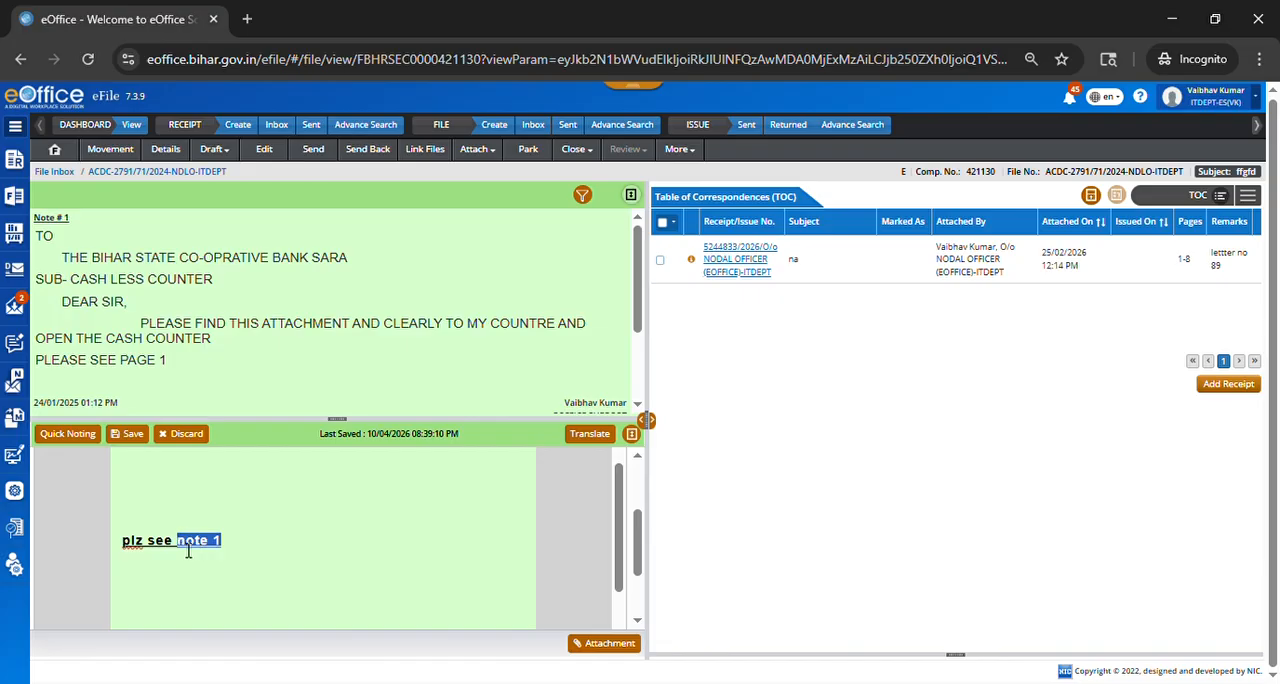
left_click(1220, 197)
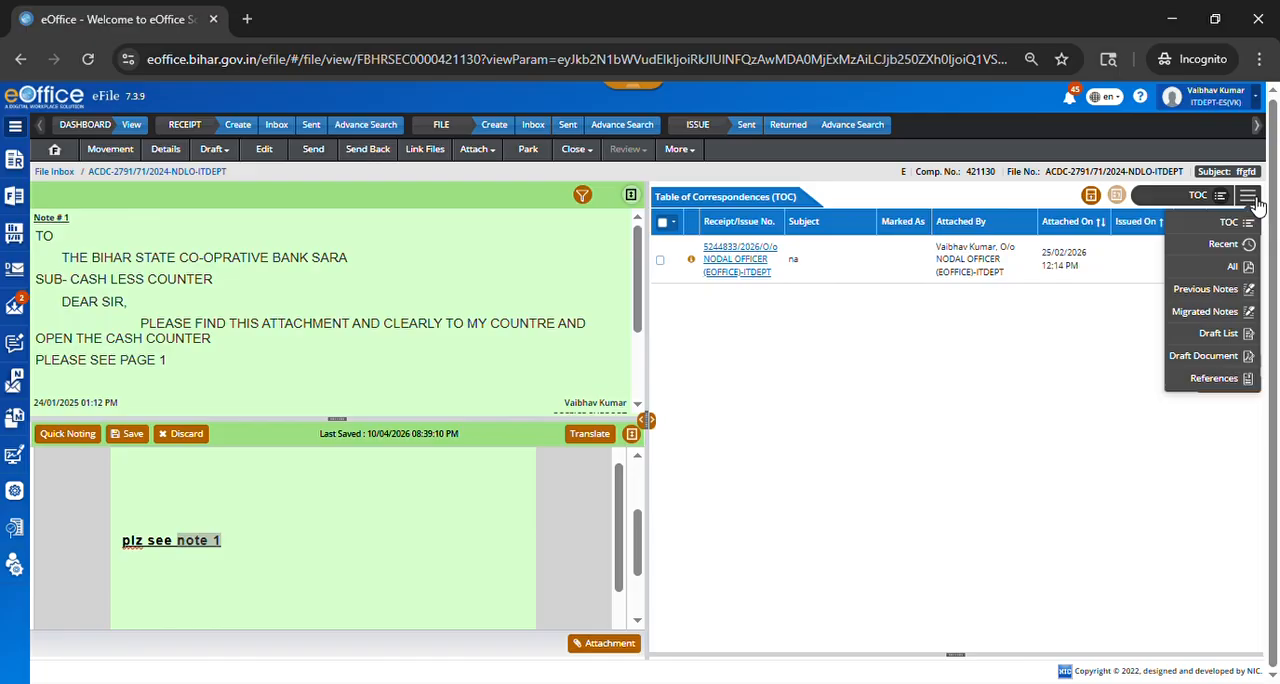
left_click(1229, 290)
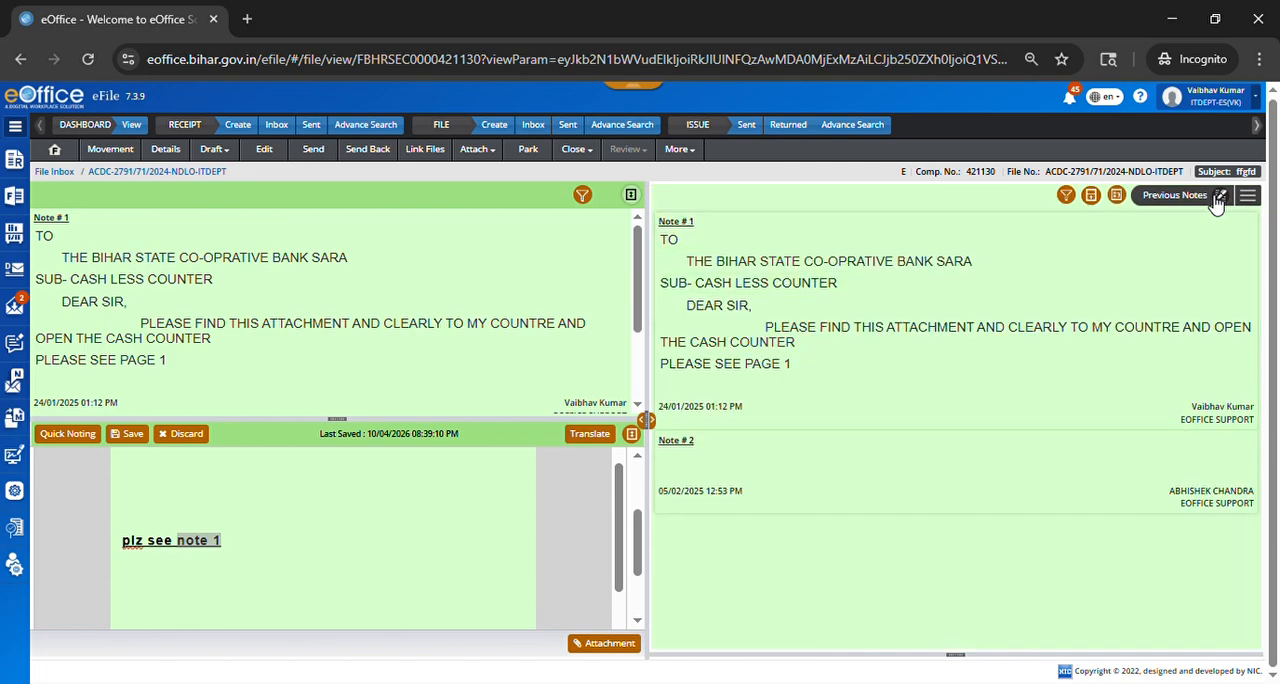
left_click(1118, 196)
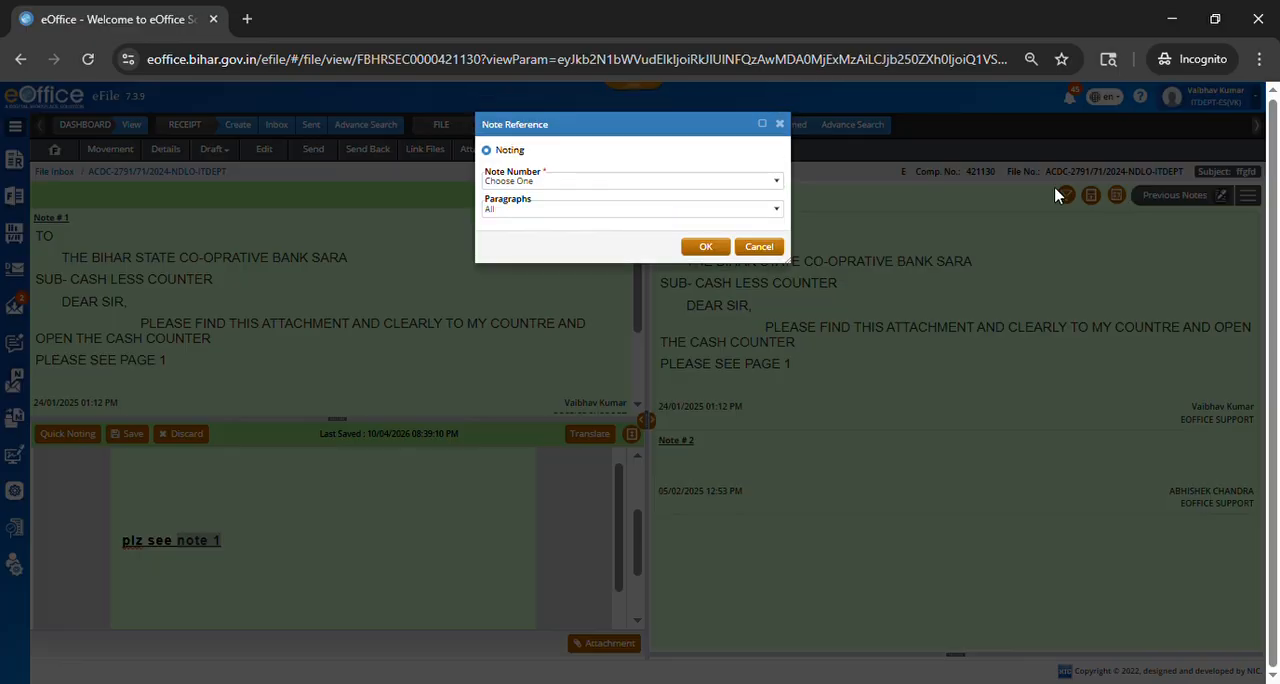
left_click(503, 184)
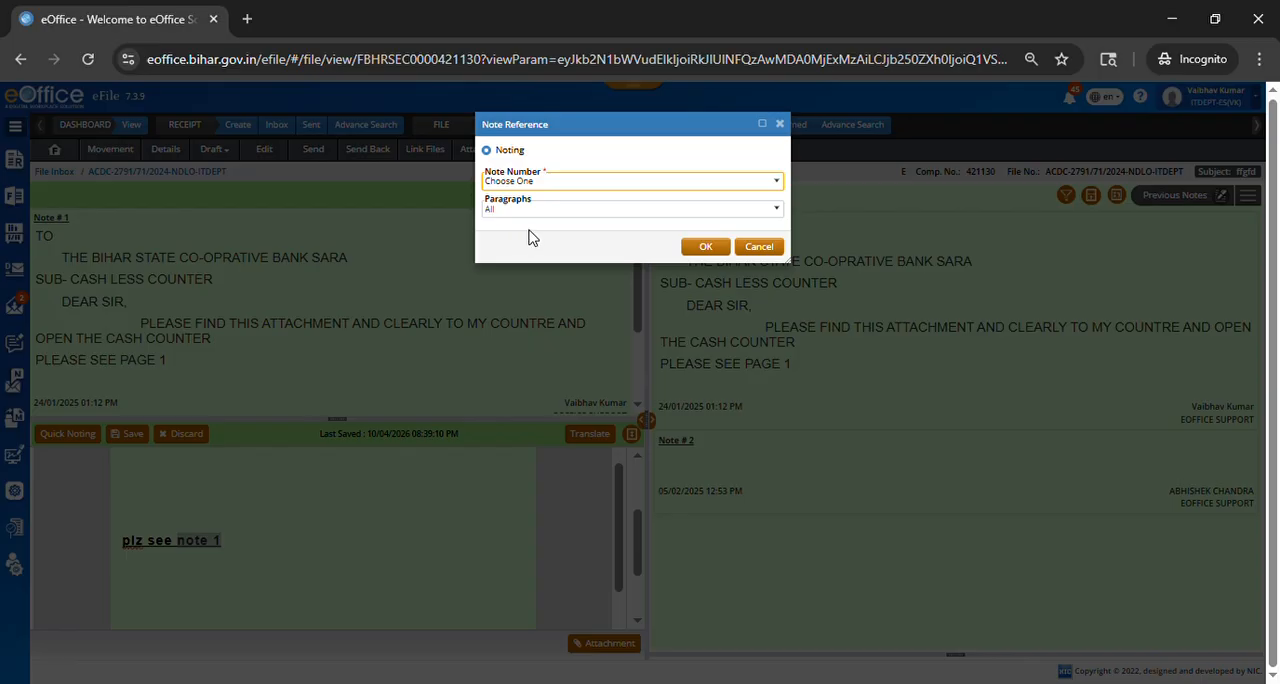
key("Down")
key("Tab")
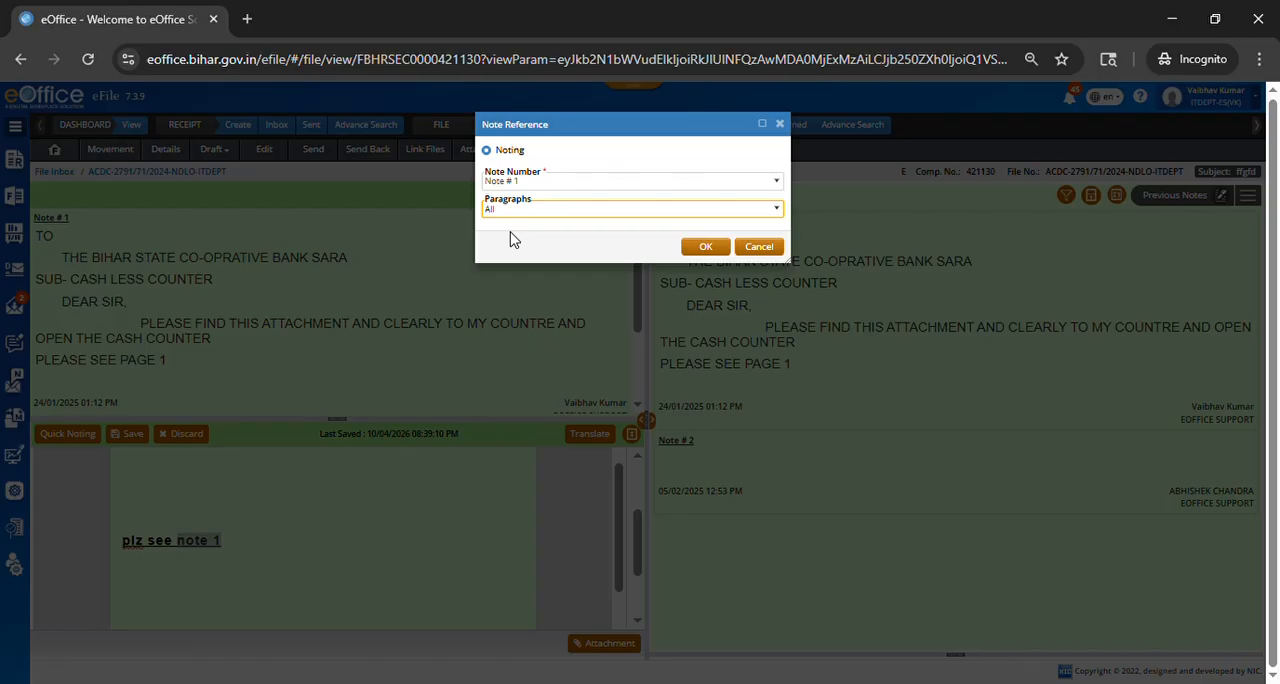
left_click(705, 246)
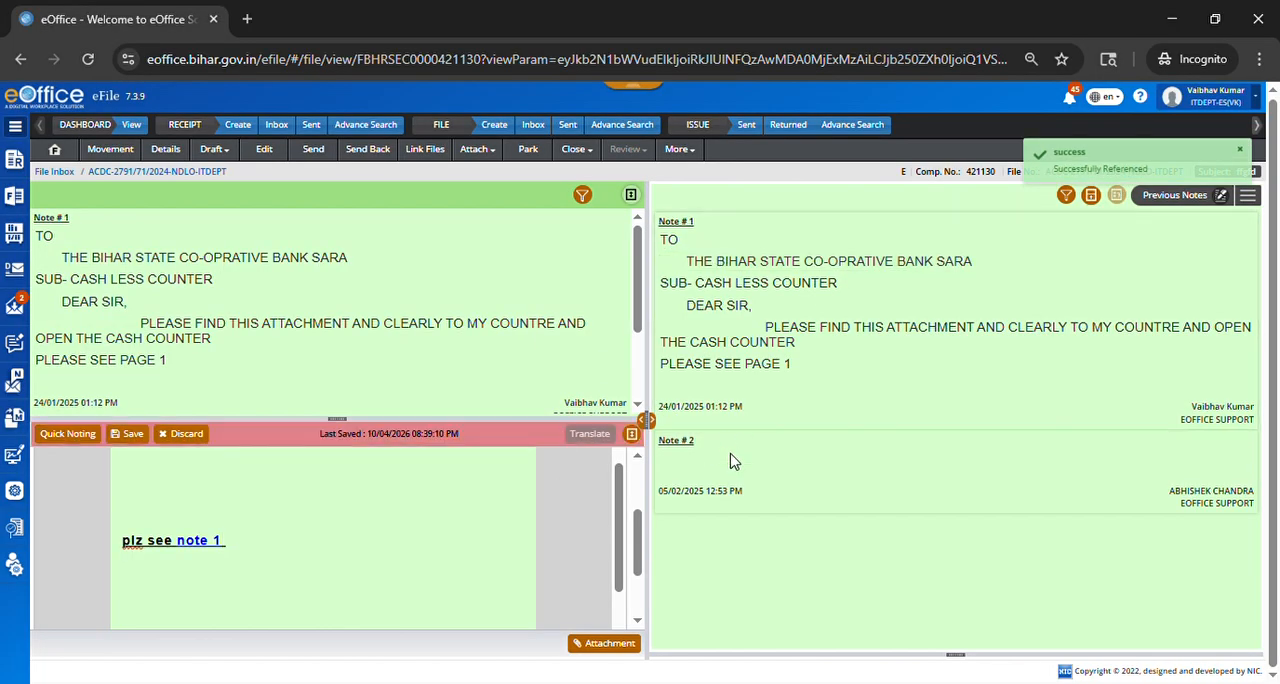
left_click(212, 544)
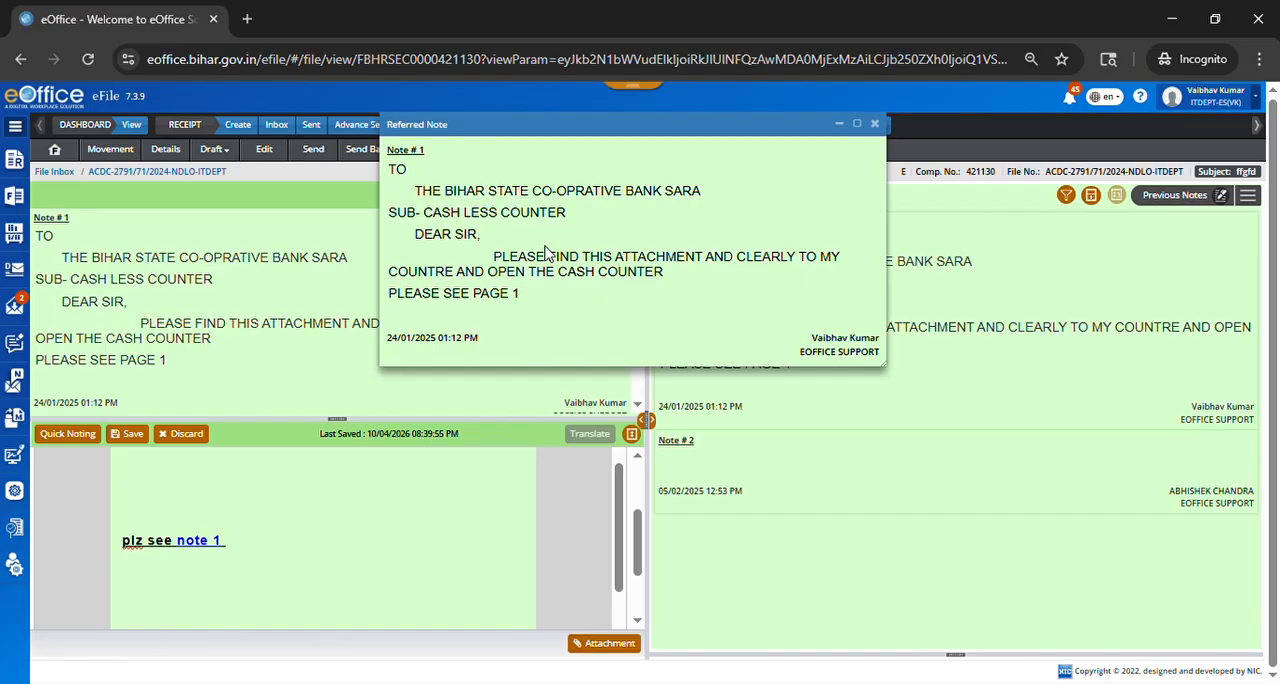
left_click(875, 124)
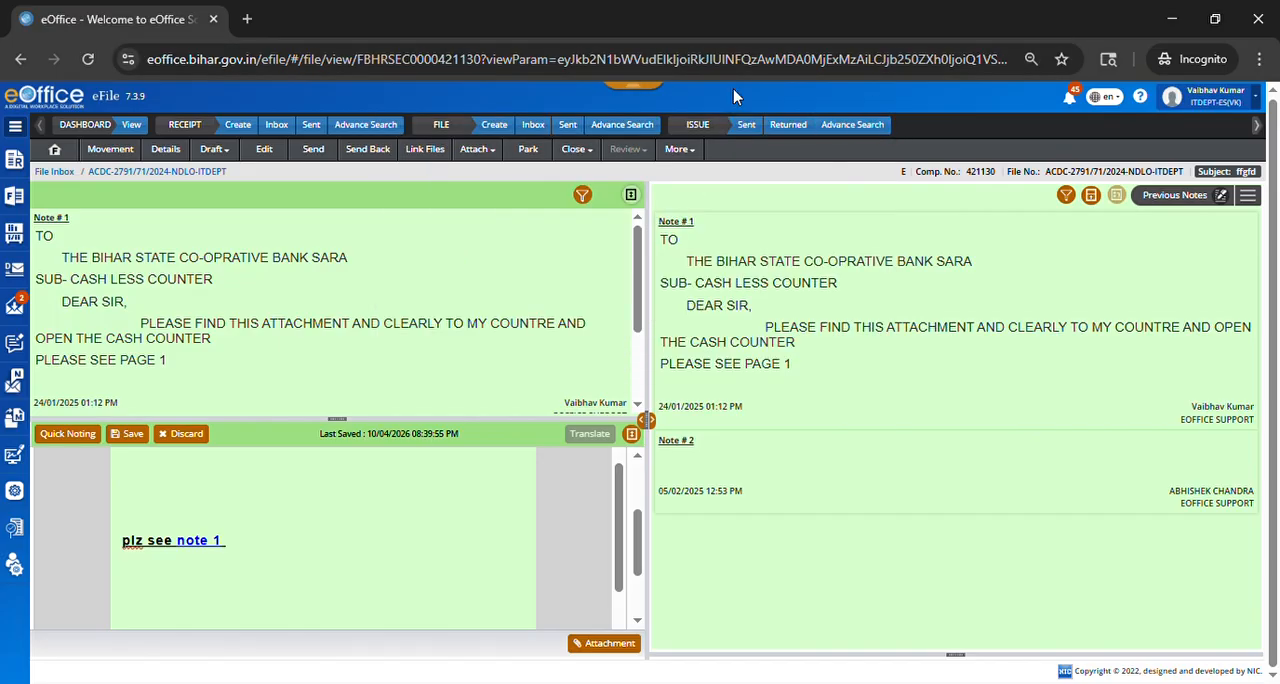
Step: Open file TrainingAB-04/2026 from the created files and go to the first page of its correspondence
left_click(14, 203)
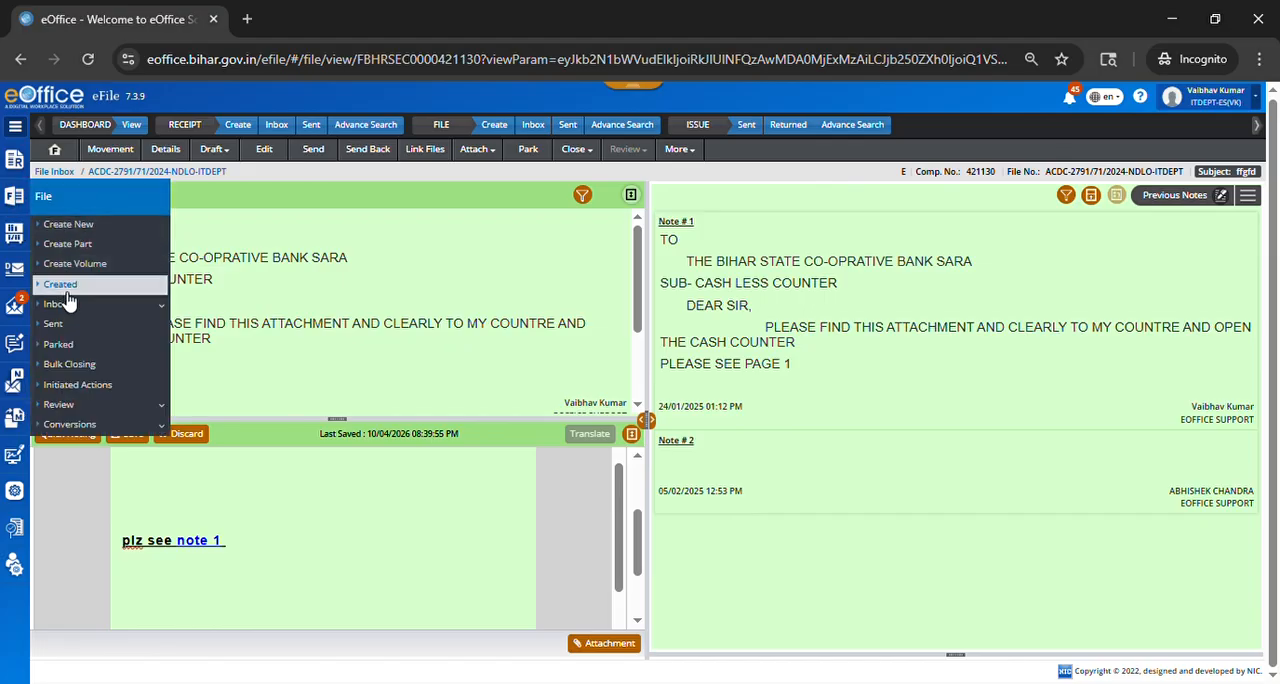
left_click(63, 292)
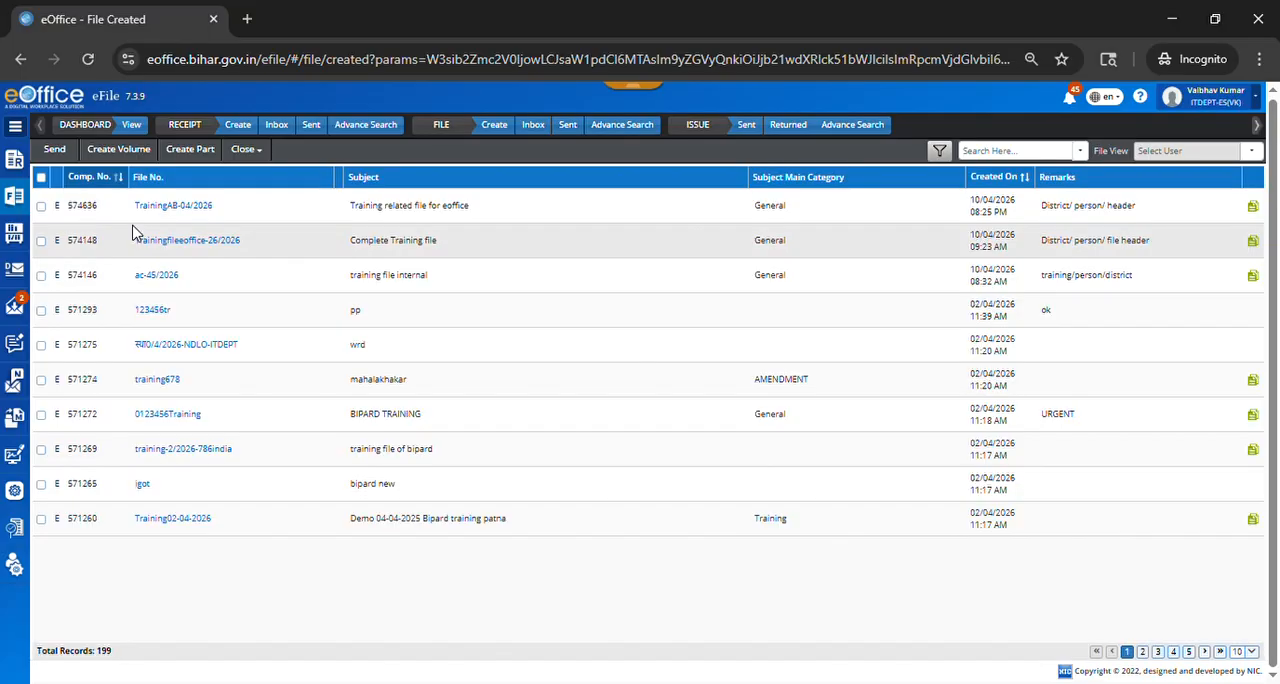
left_click(171, 208)
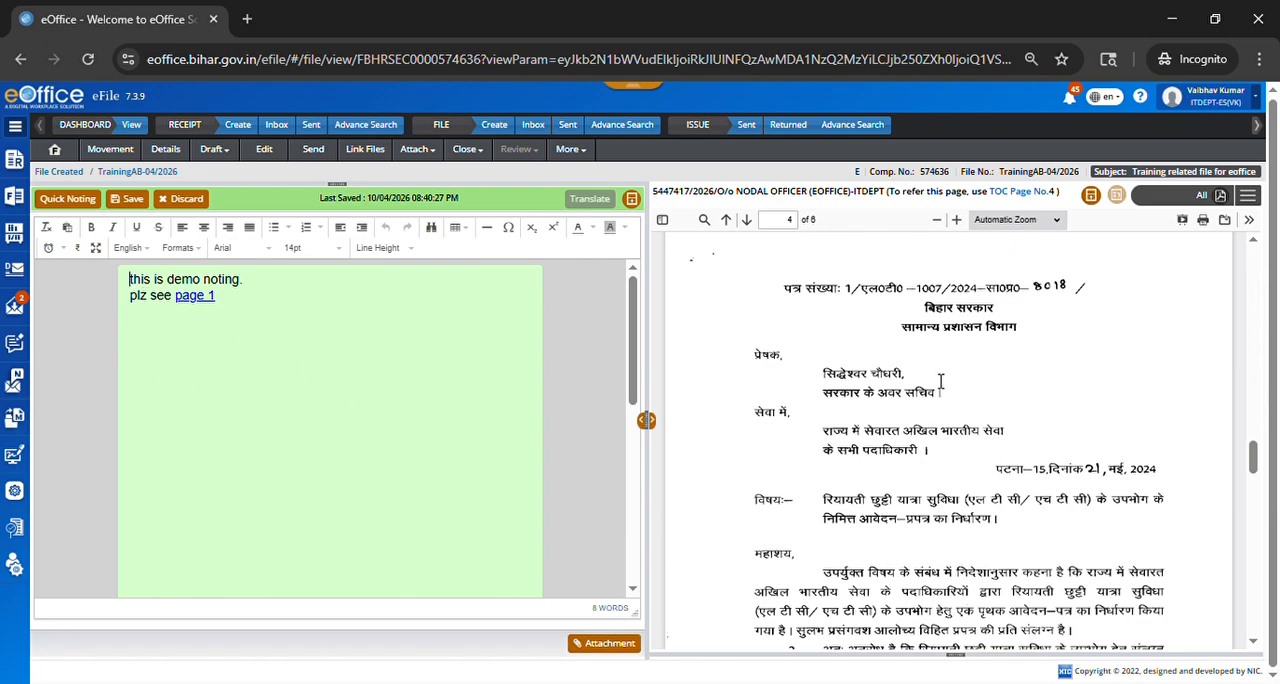
scroll(1000, 410, "down", 2)
scroll(1000, 410, "up", 20)
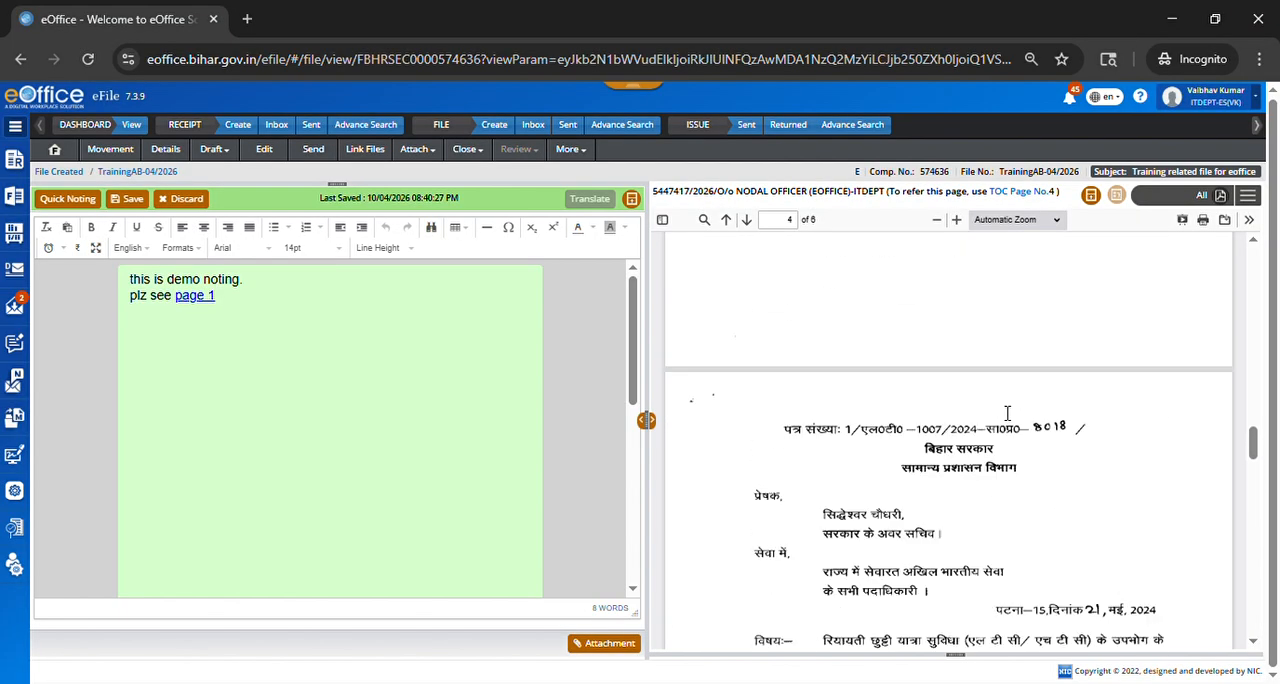
scroll(958, 380, "up", 2)
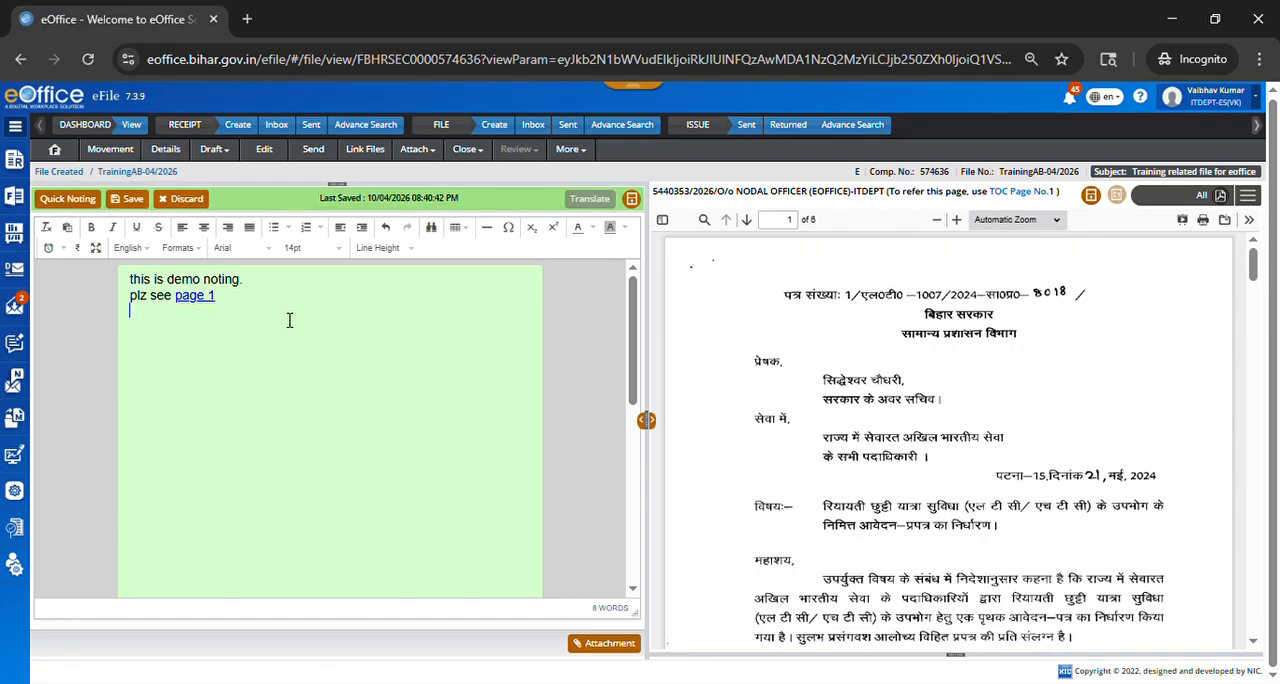
Step: Enter the trial text "this is" and some random letters below the "plz see page 1" line and delete them
key("Return")
type("this is")
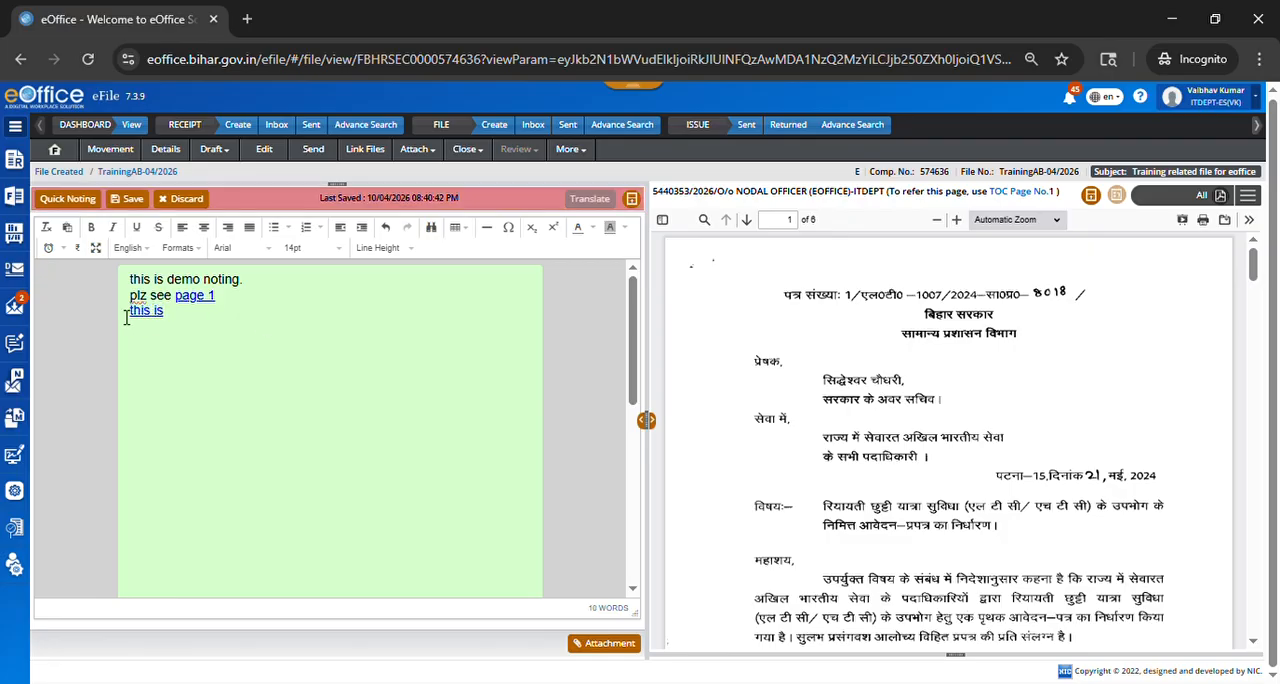
key("BackSpace")
key("BackSpace")
type("nklh h")
key("BackSpace")
key("BackSpace")
key("BackSpace")
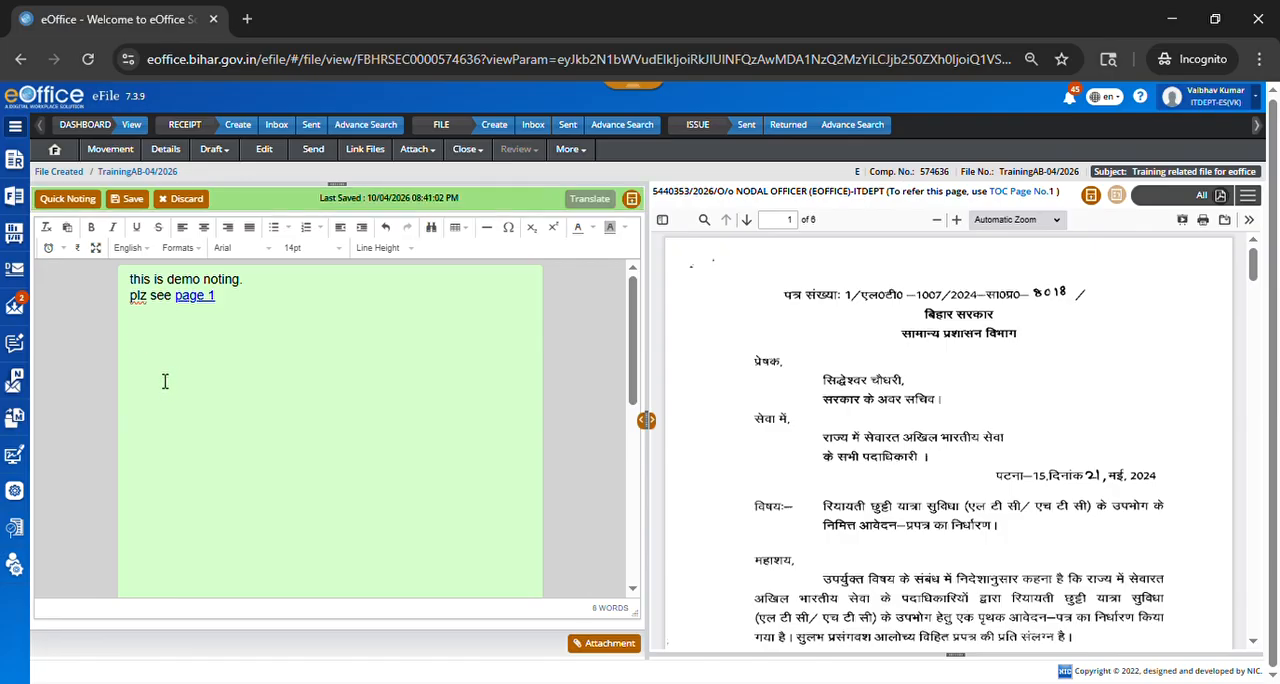
Step: Try saving the draft note with a trial character below the page reference, and erase the trial text
type("i")
left_click(134, 200)
left_click(181, 361)
key("BackSpace")
key("BackSpace")
key("BackSpace")
Step: Insert the standard English quick noting "Abolition of posts." below the page reference in the draft note
left_click(67, 199)
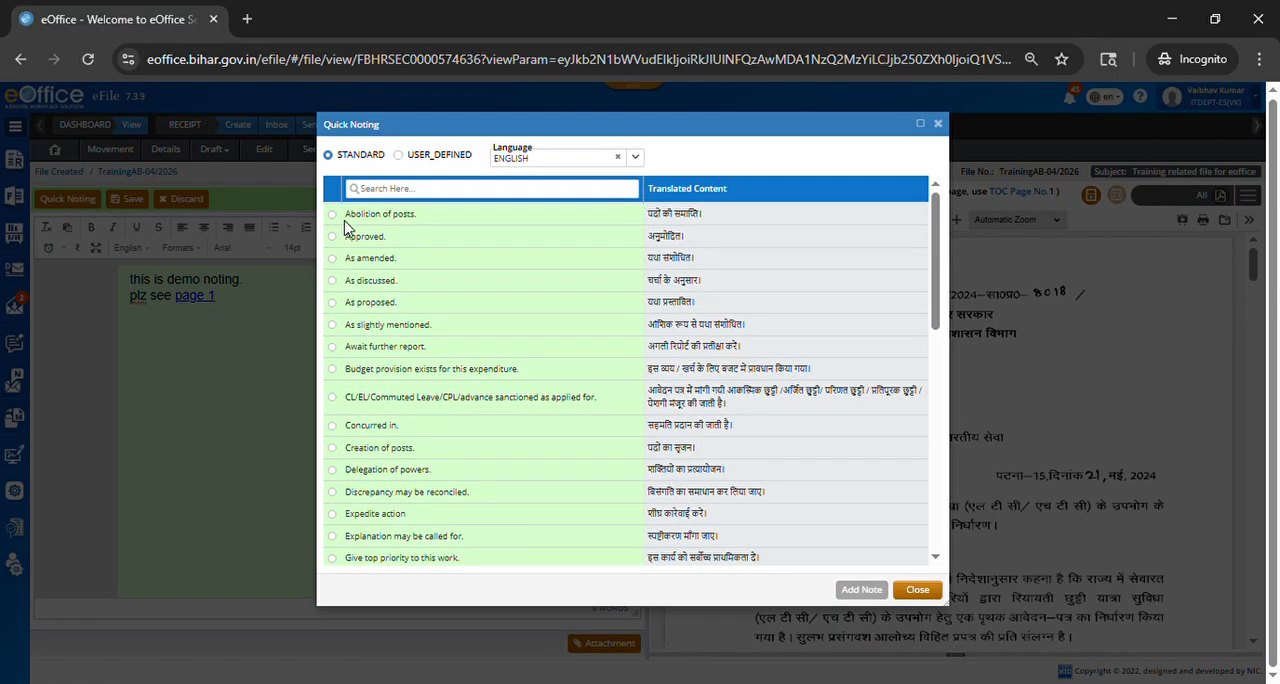
left_click(578, 165)
left_click(551, 165)
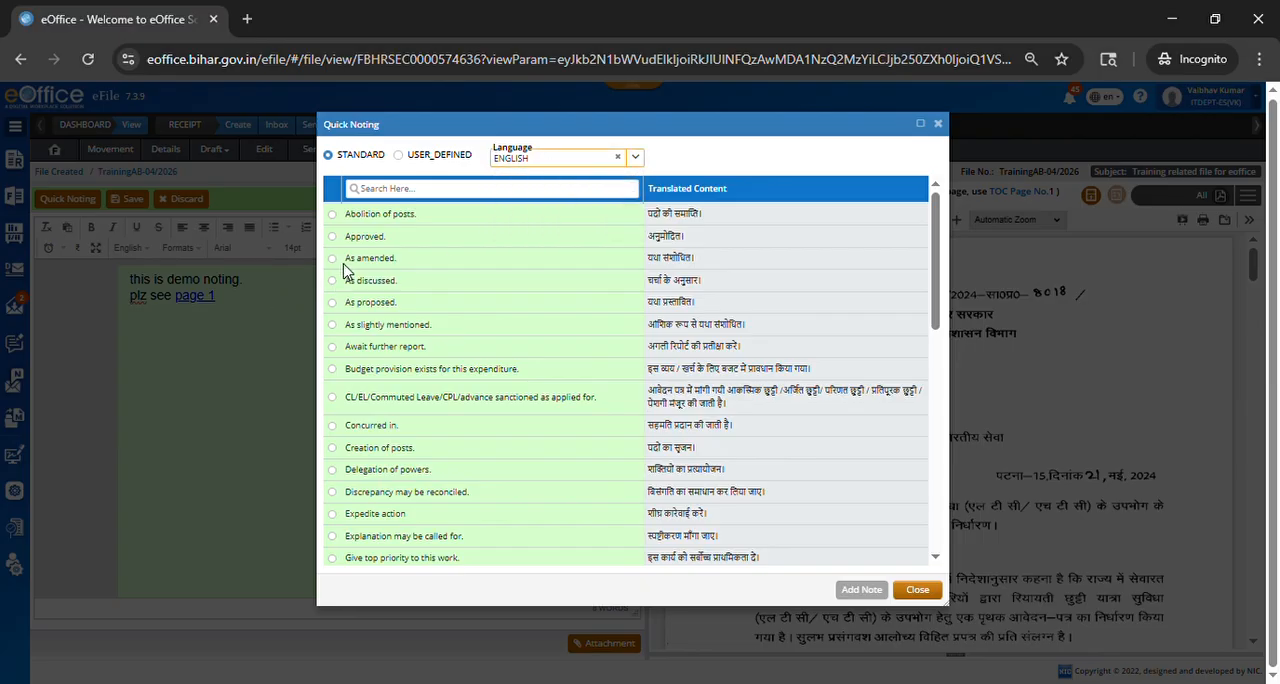
left_click(333, 215)
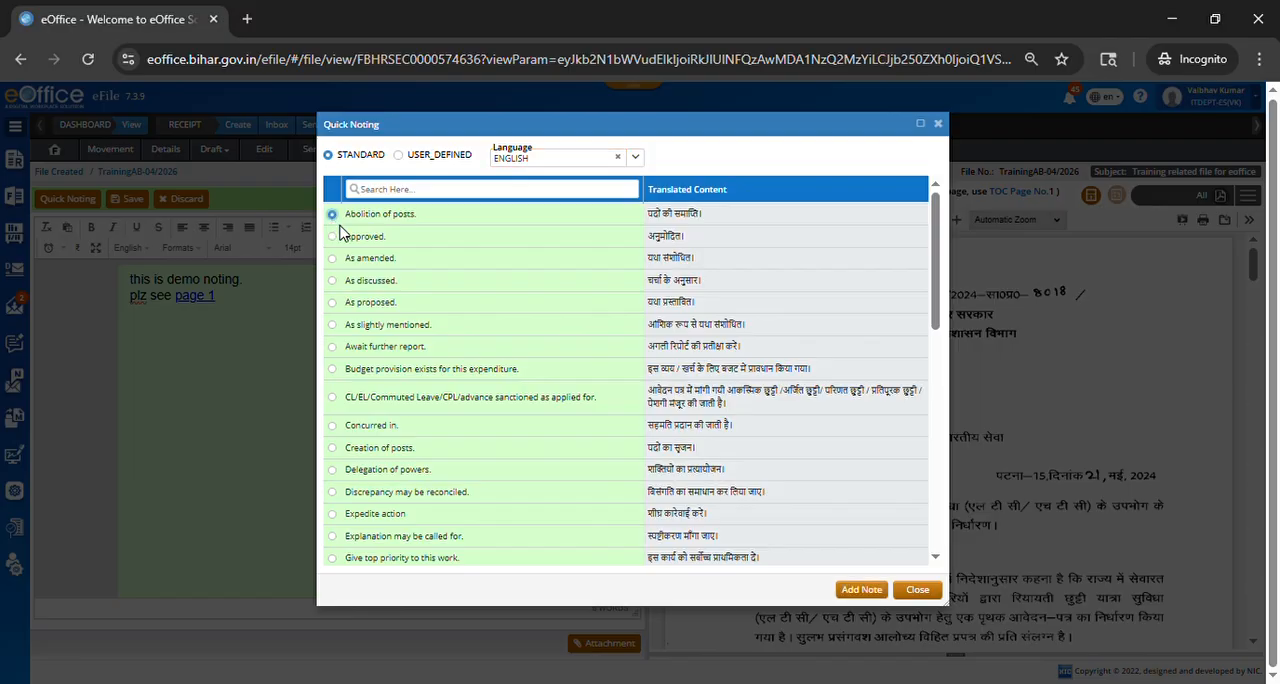
left_click(860, 590)
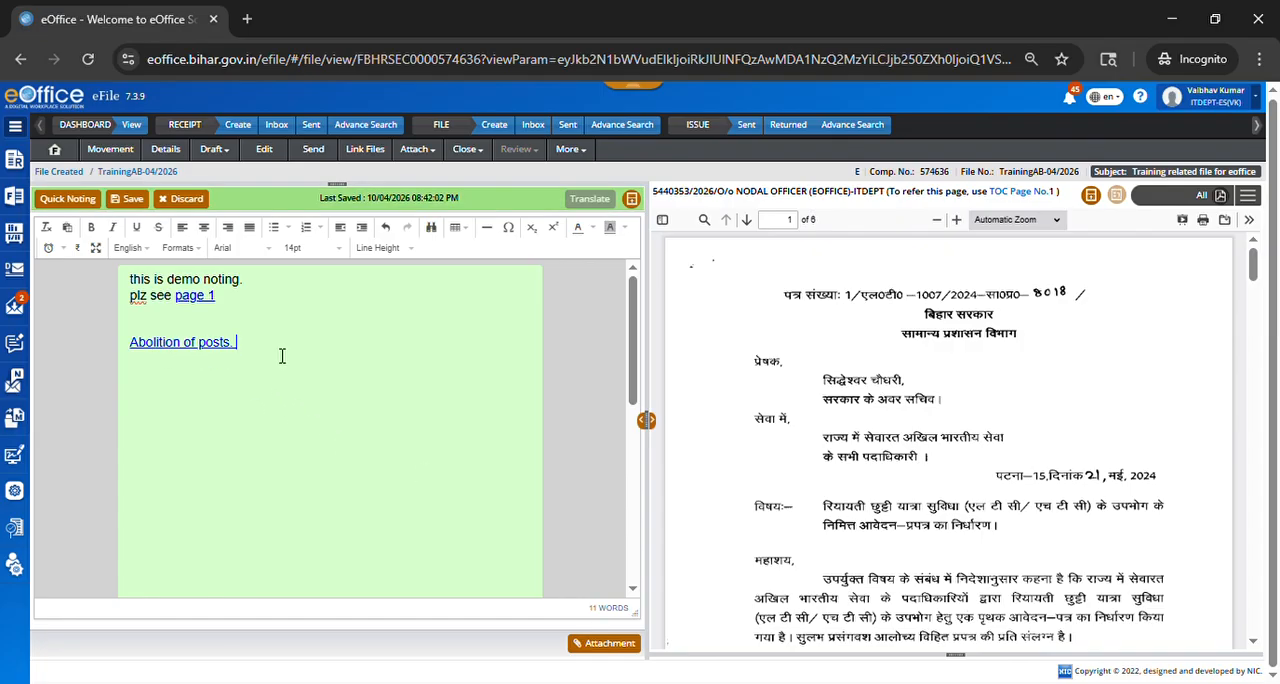
Step: Remove the reference from the words "page 1" in the draft note and save the note
mouse_move(213, 303)
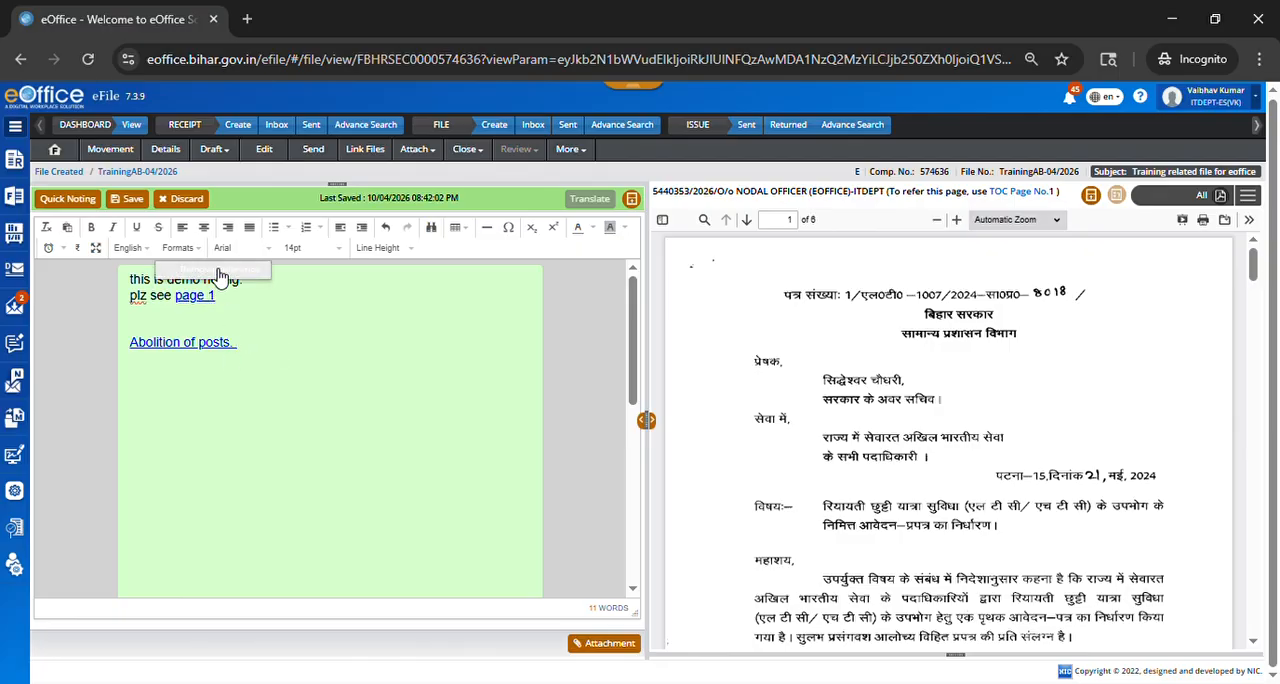
left_click(220, 270)
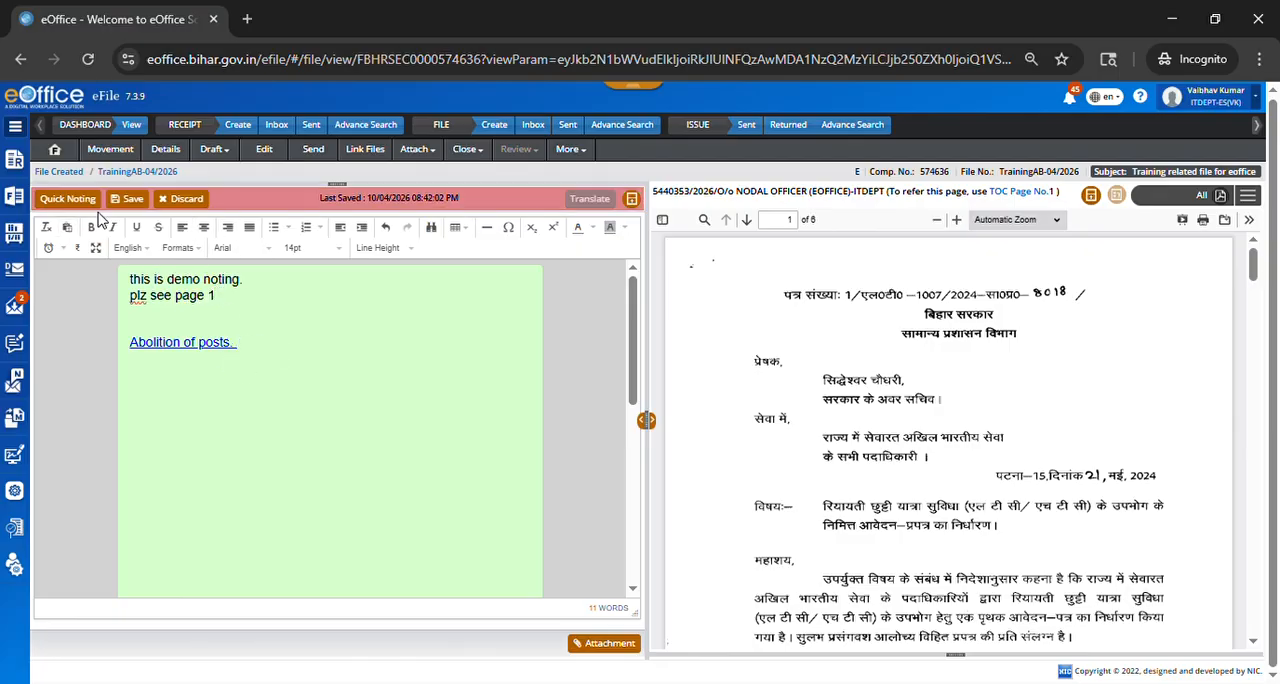
left_click(130, 198)
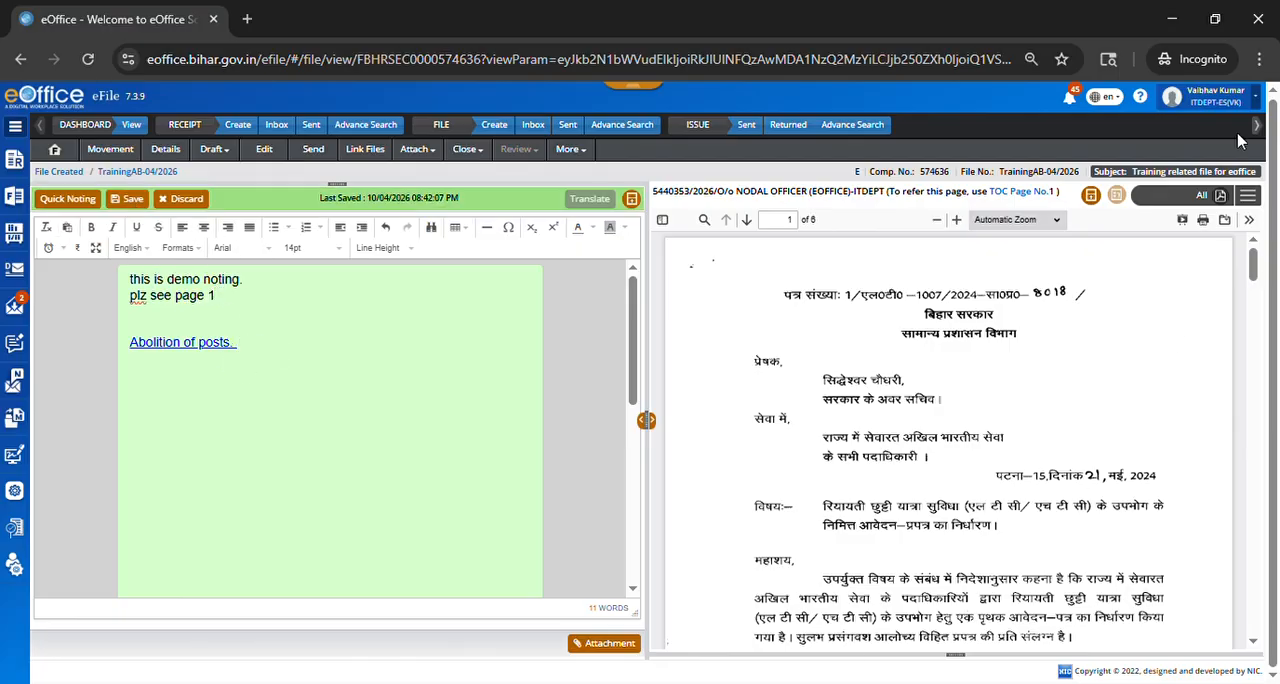